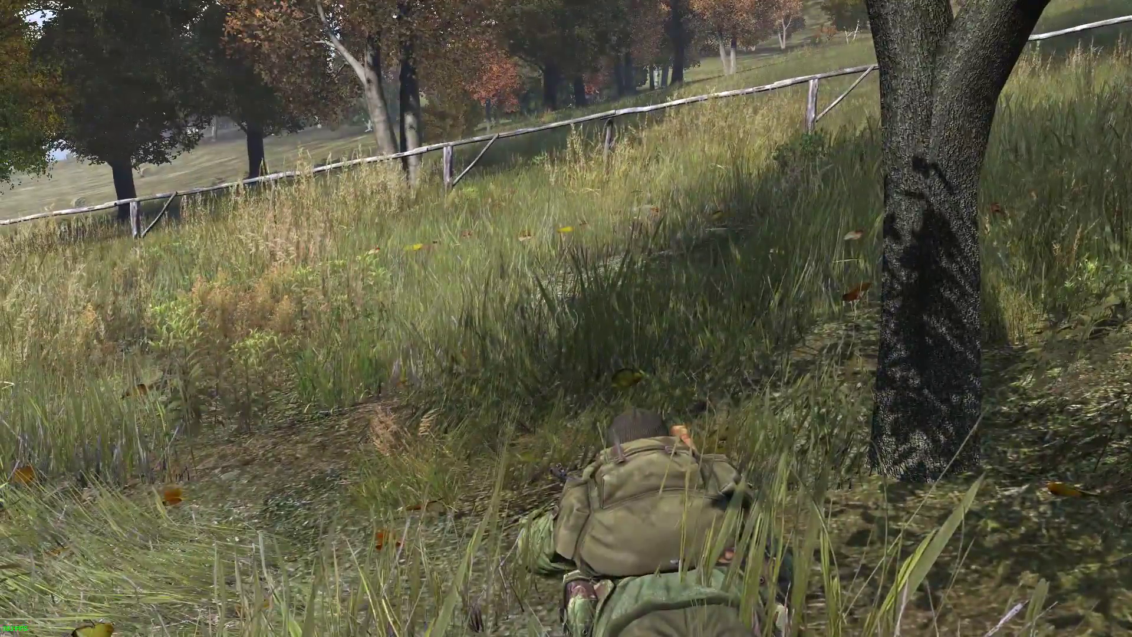
# Step: Crawl forward, stand the character up, and toggle to first-person view and back
pyautogui.press('w')
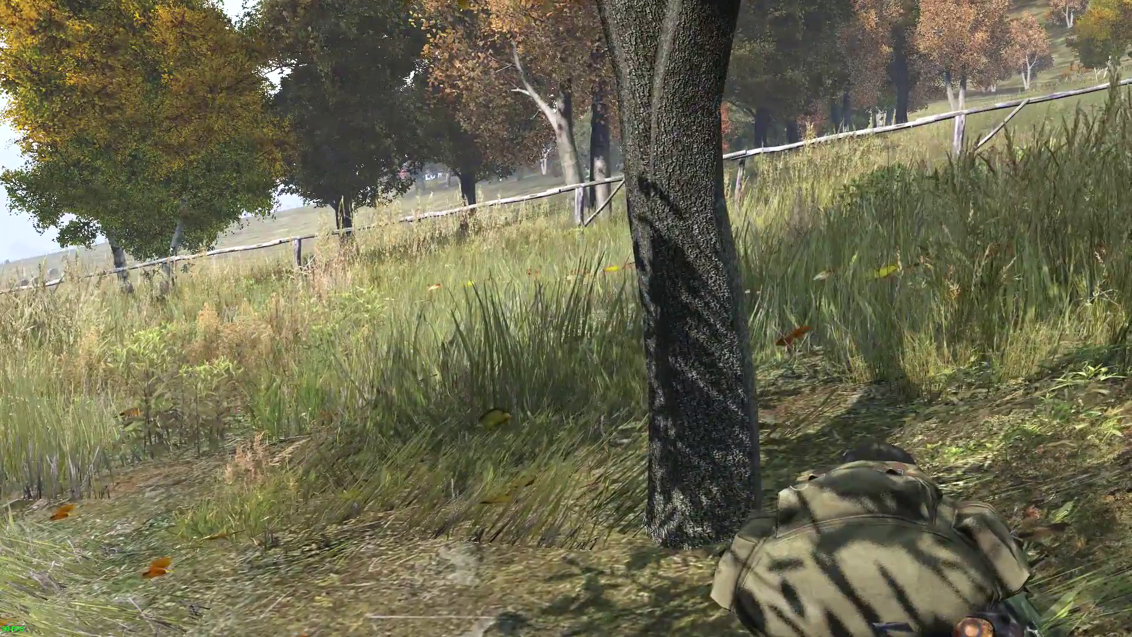
pyautogui.press('x')
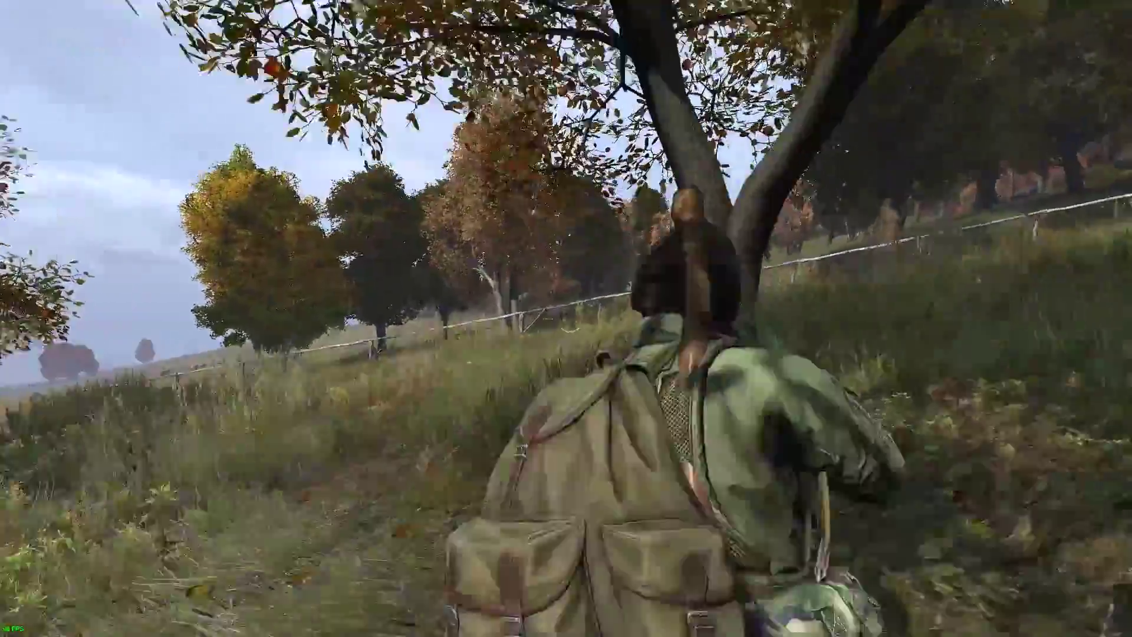
pyautogui.press('KP_Enter')
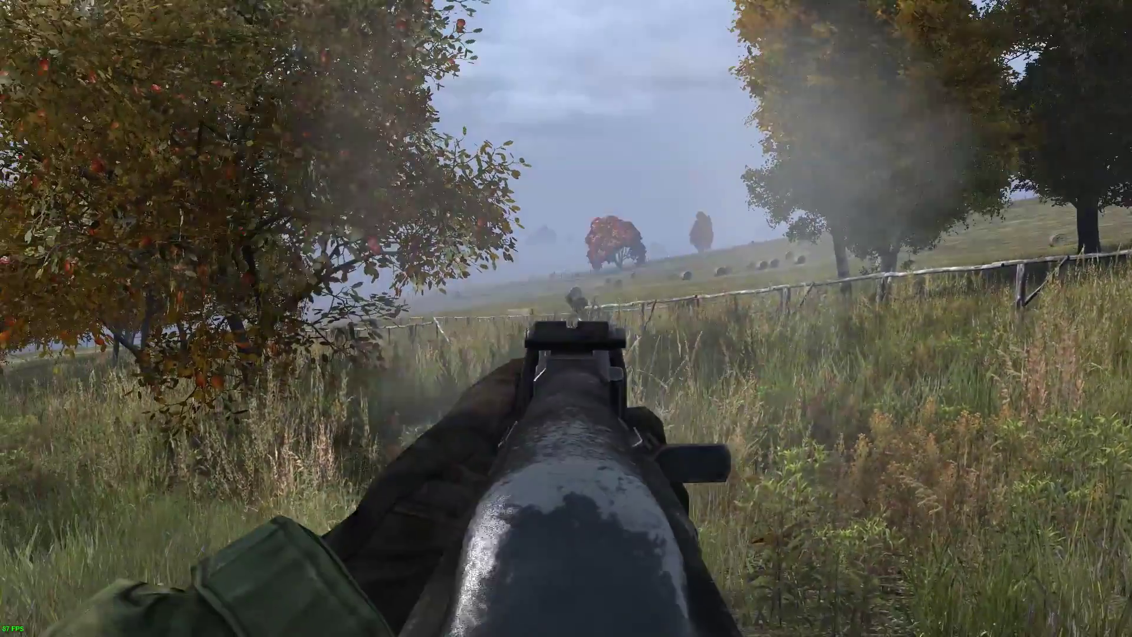
pyautogui.press('KP_Enter')
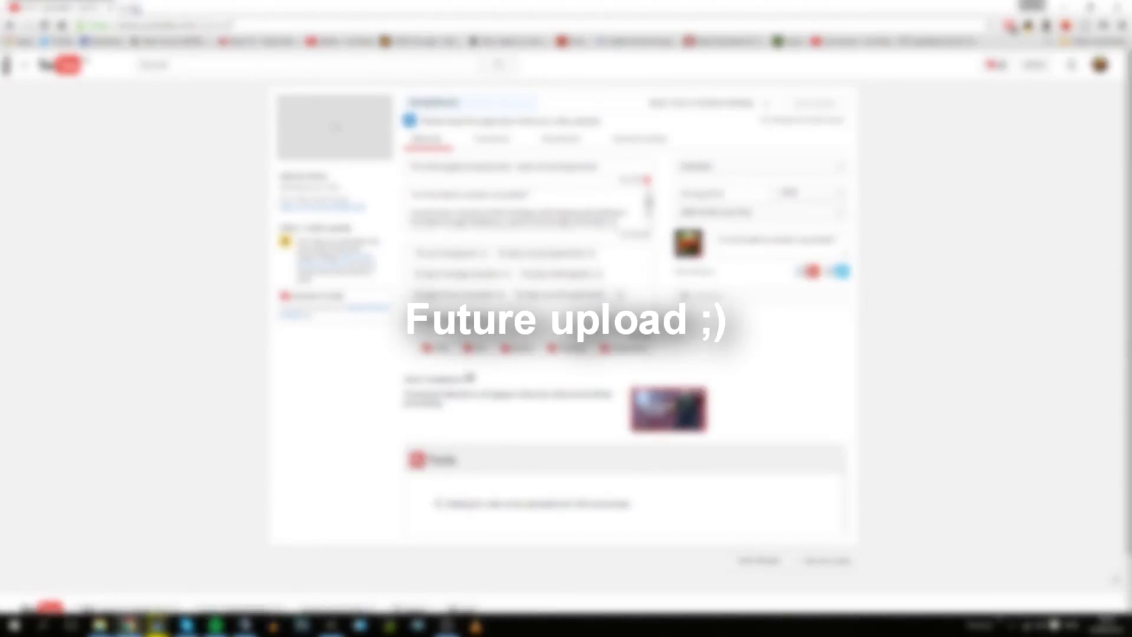
pyautogui.hotkey('ctrl', 't')
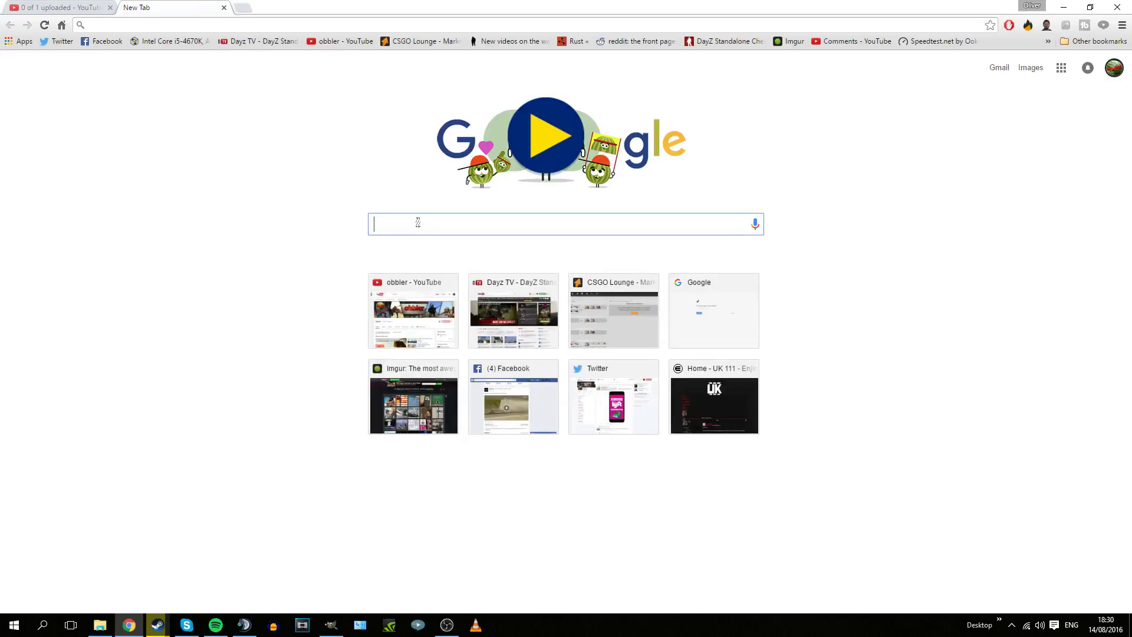
# Step: Search Google for 'gimp download' and start the GIMP 2.8.18 installer download from gimp.org
pyautogui.write('gimp download')
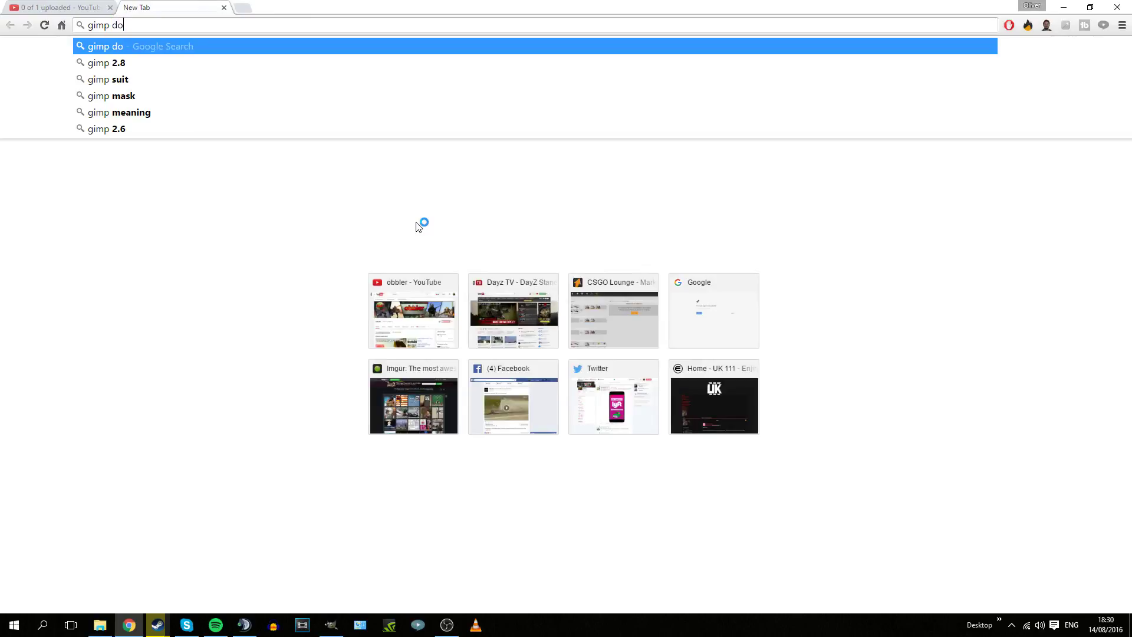
pyautogui.press('Return')
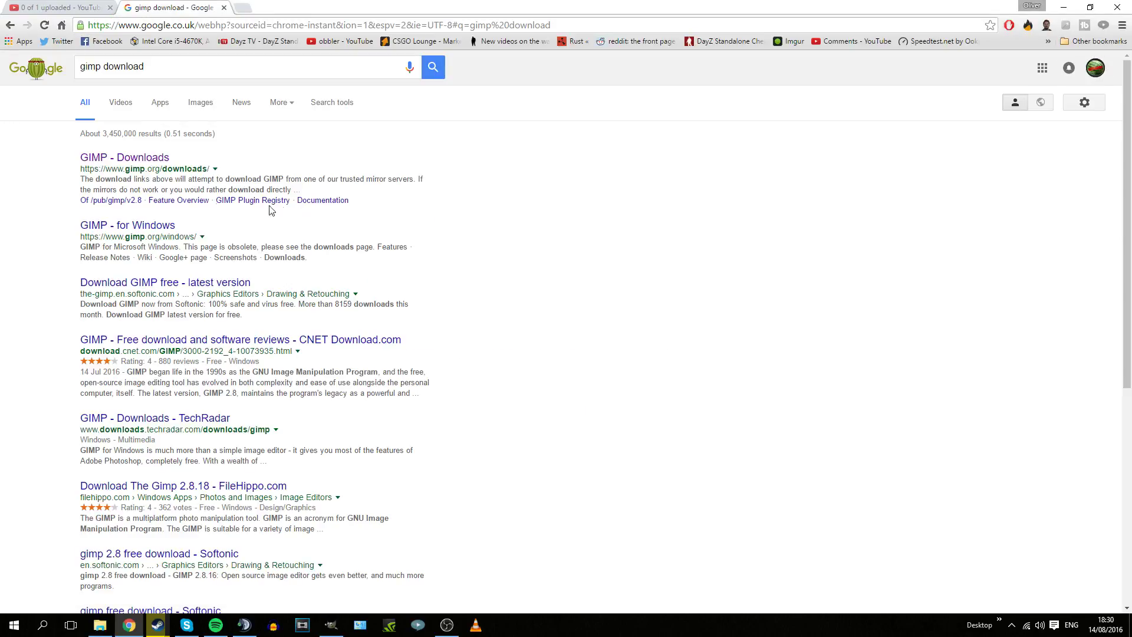
pyautogui.click(116, 164)
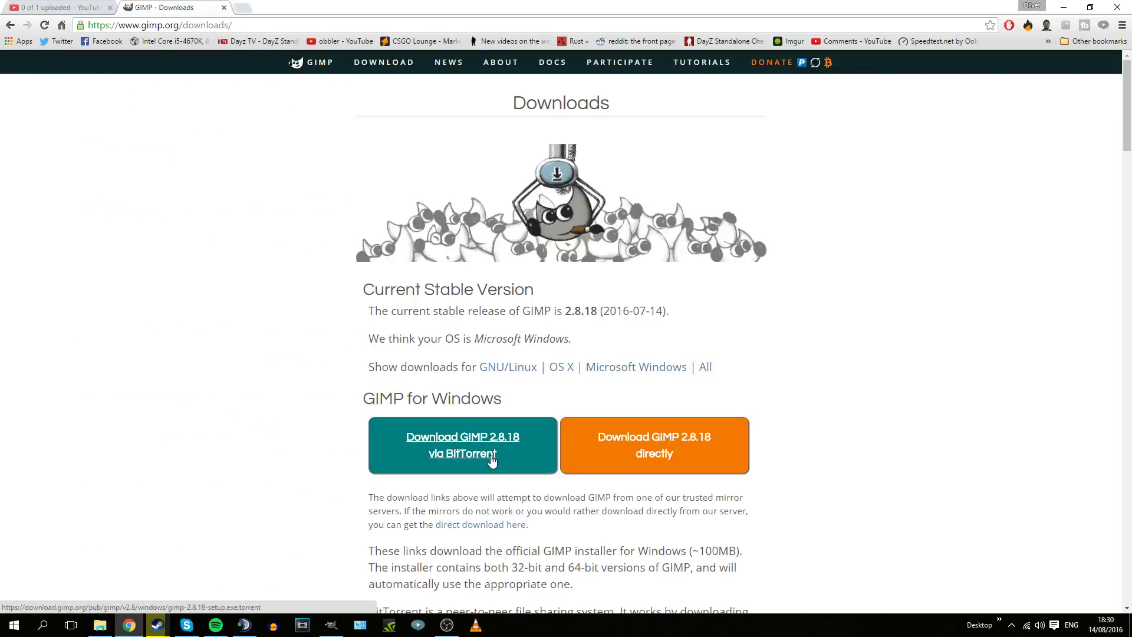
pyautogui.click(669, 447)
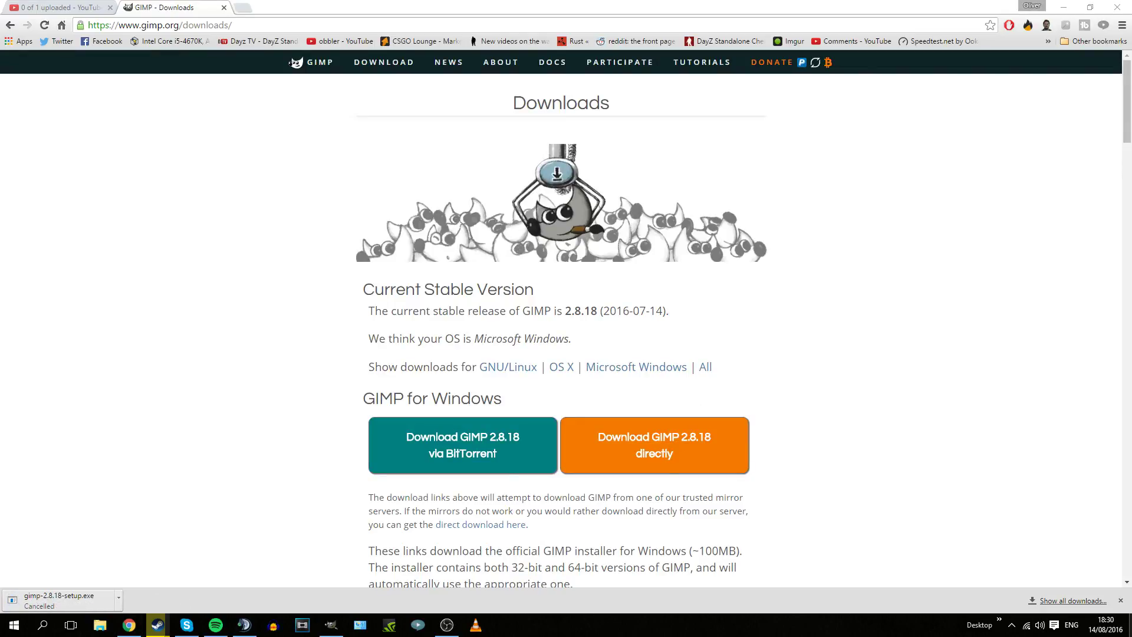
# Step: Bring GIMP forward and move the Layers panel slightly higher
pyautogui.click(335, 625)
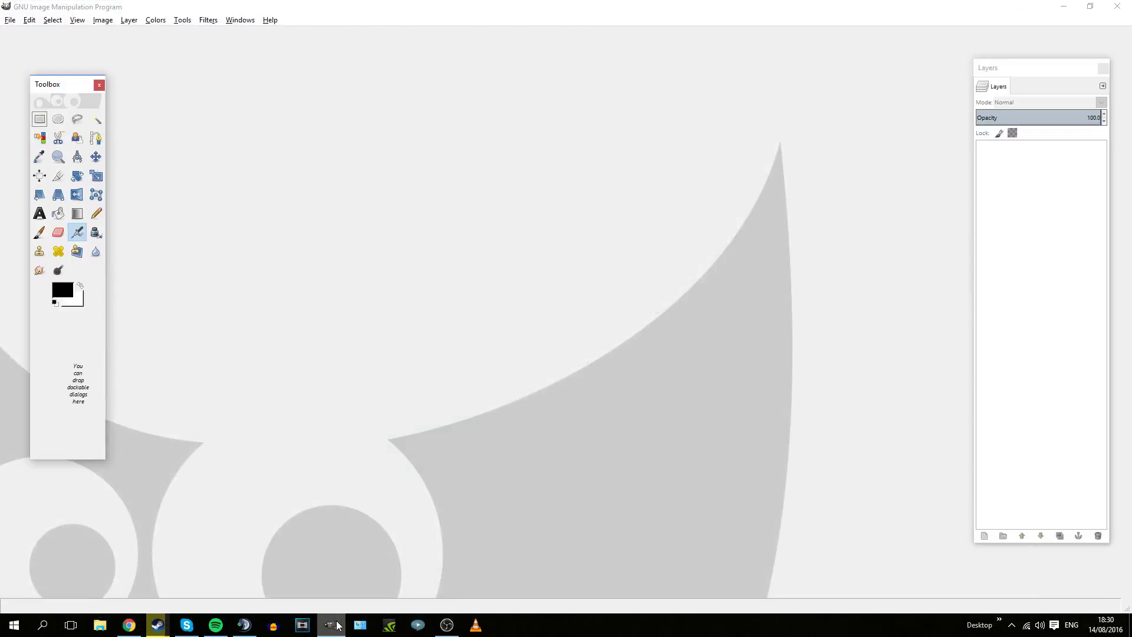
pyautogui.moveTo(1047, 75)
pyautogui.mouseDown()
pyautogui.moveTo(1072, 53)
pyautogui.moveTo(1046, 57)
pyautogui.mouseUp()
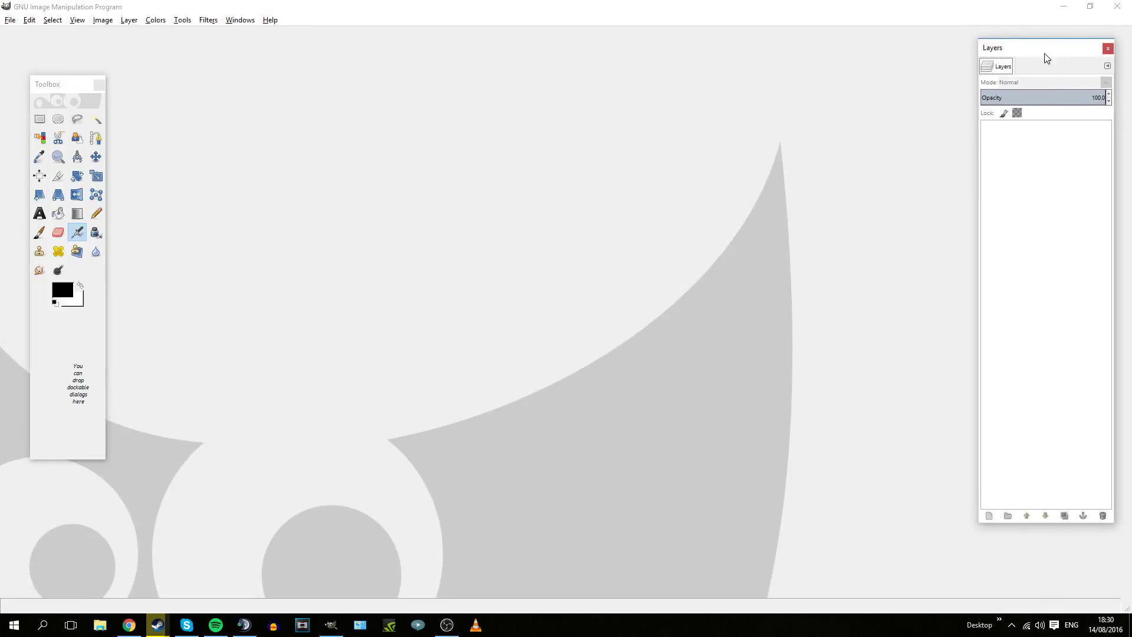
pyautogui.click(61, 86)
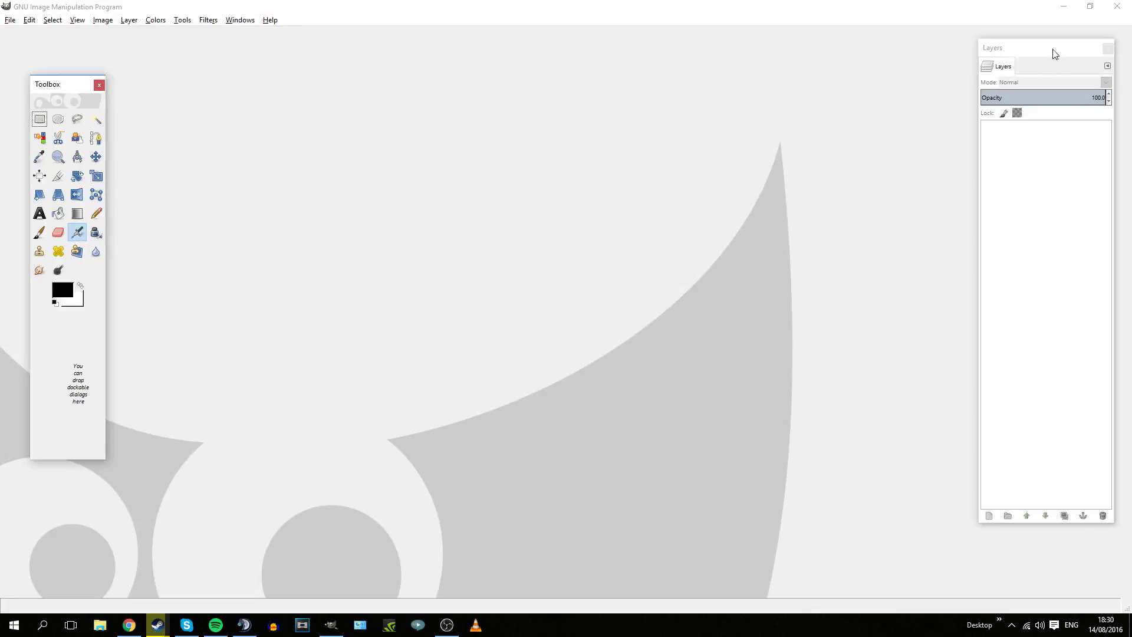
pyautogui.click(1019, 52)
pyautogui.click(81, 95)
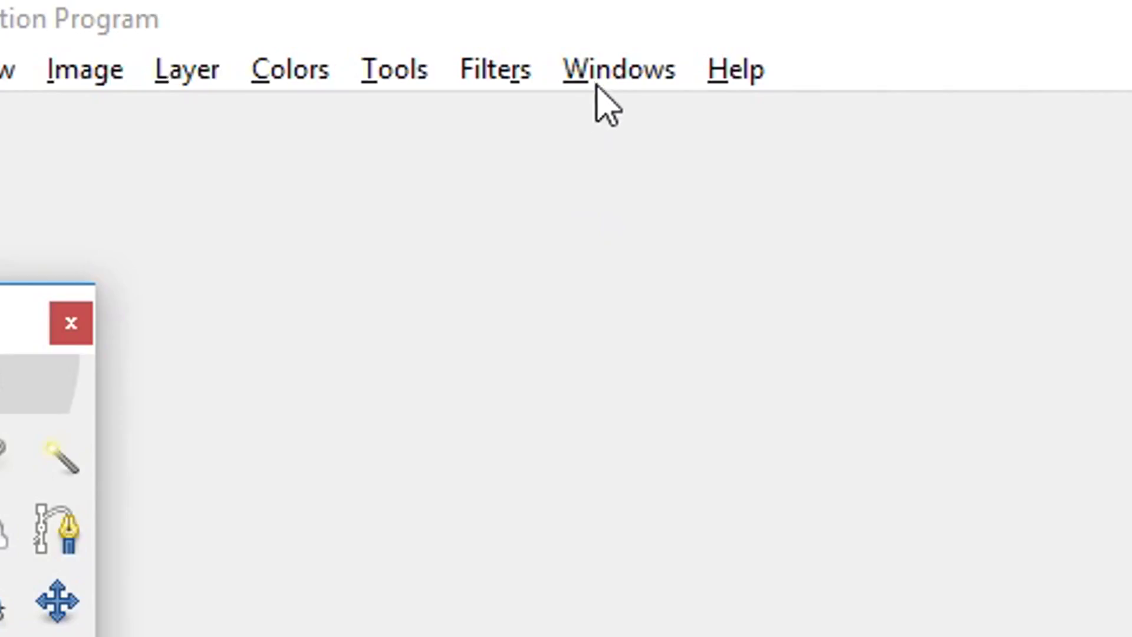
# Step: Show the Layers dialog and raise the Toolbox from the Windows menu
pyautogui.click(592, 80)
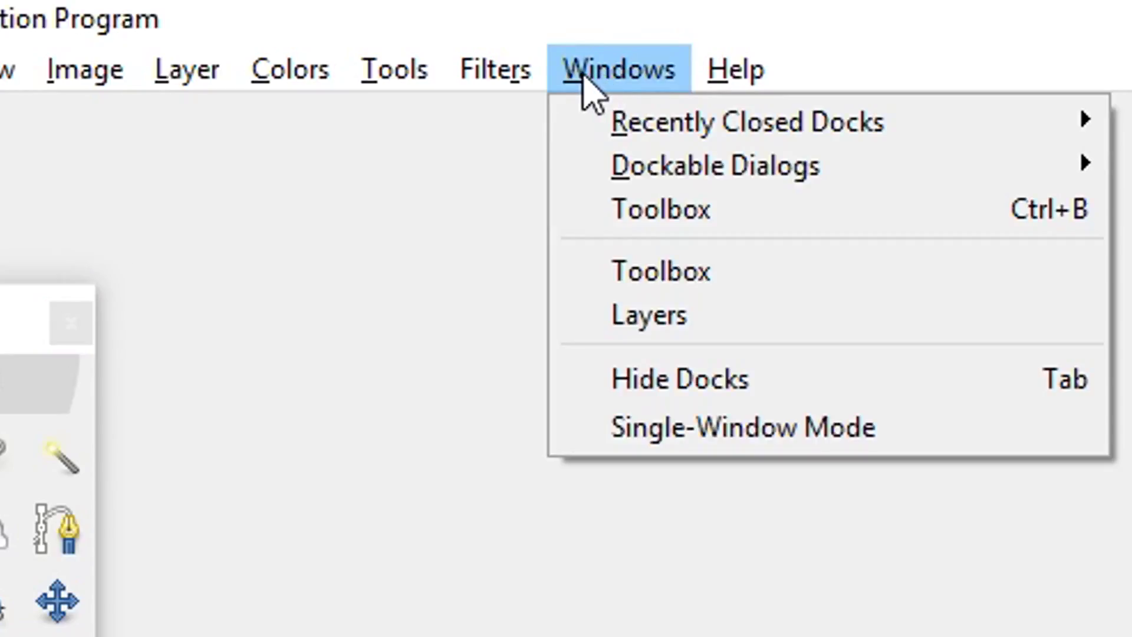
pyautogui.moveTo(757, 164)
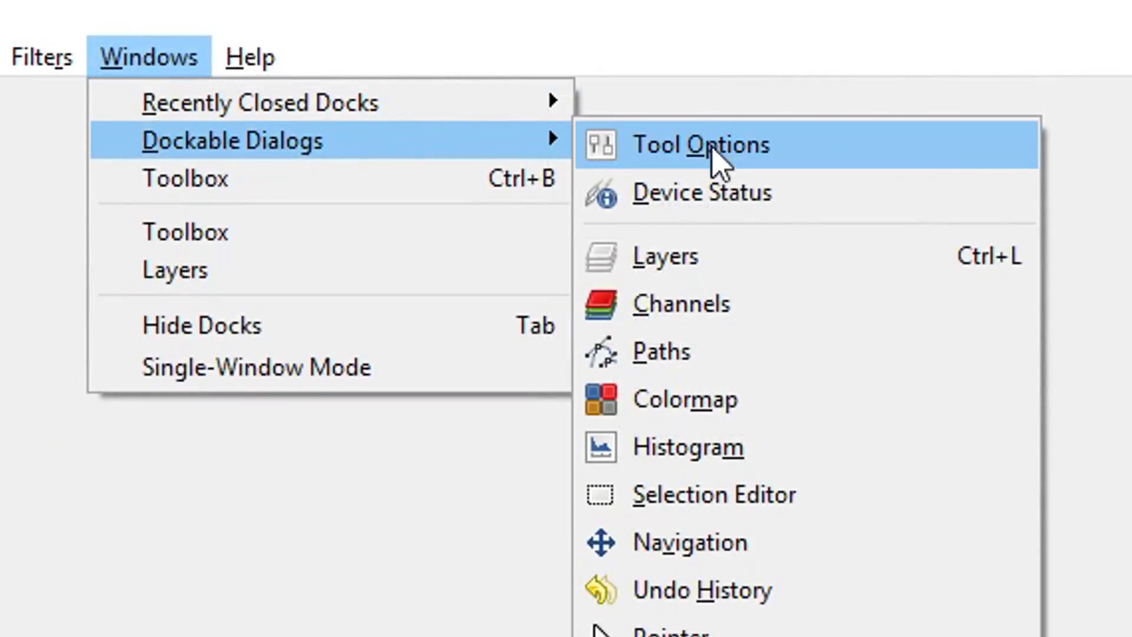
pyautogui.click(728, 263)
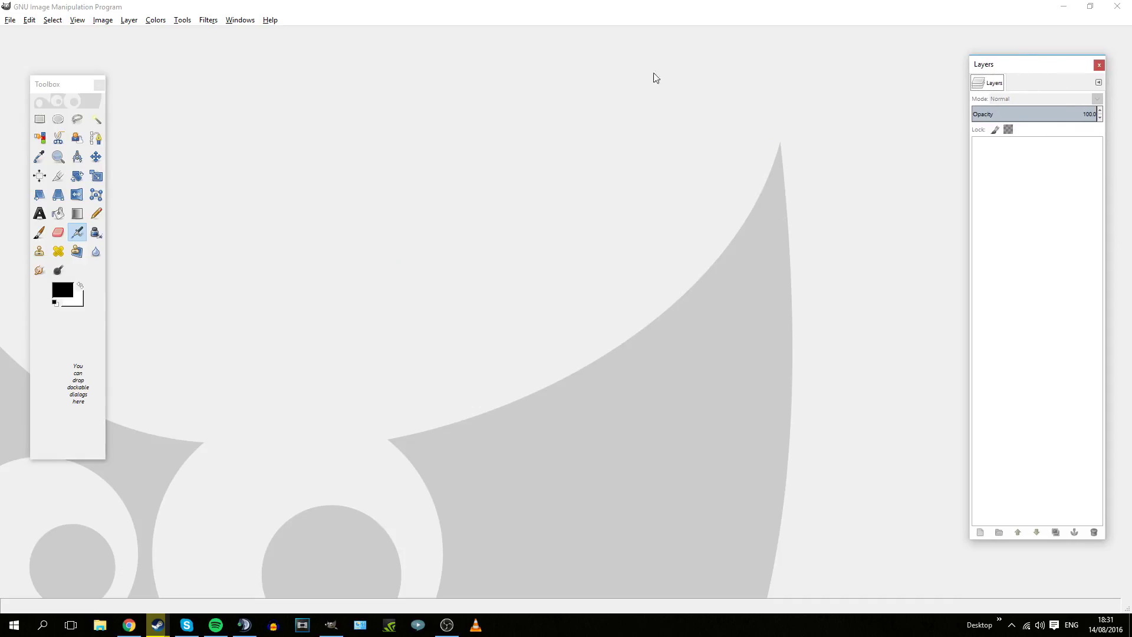
pyautogui.click(255, 20)
pyautogui.click(262, 59)
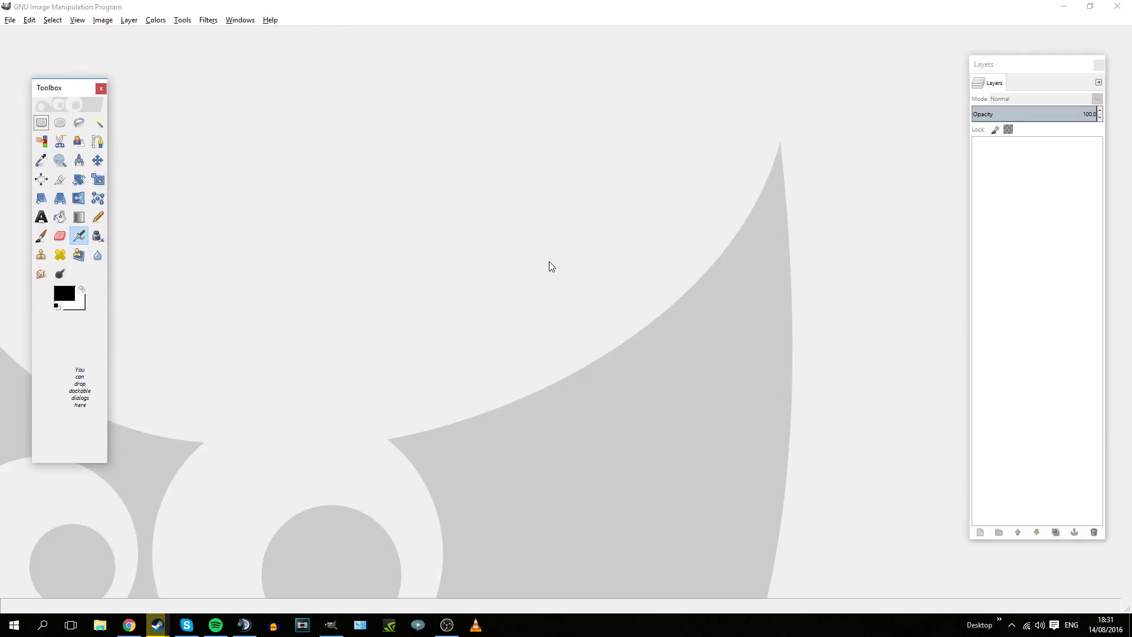
pyautogui.click(10, 20)
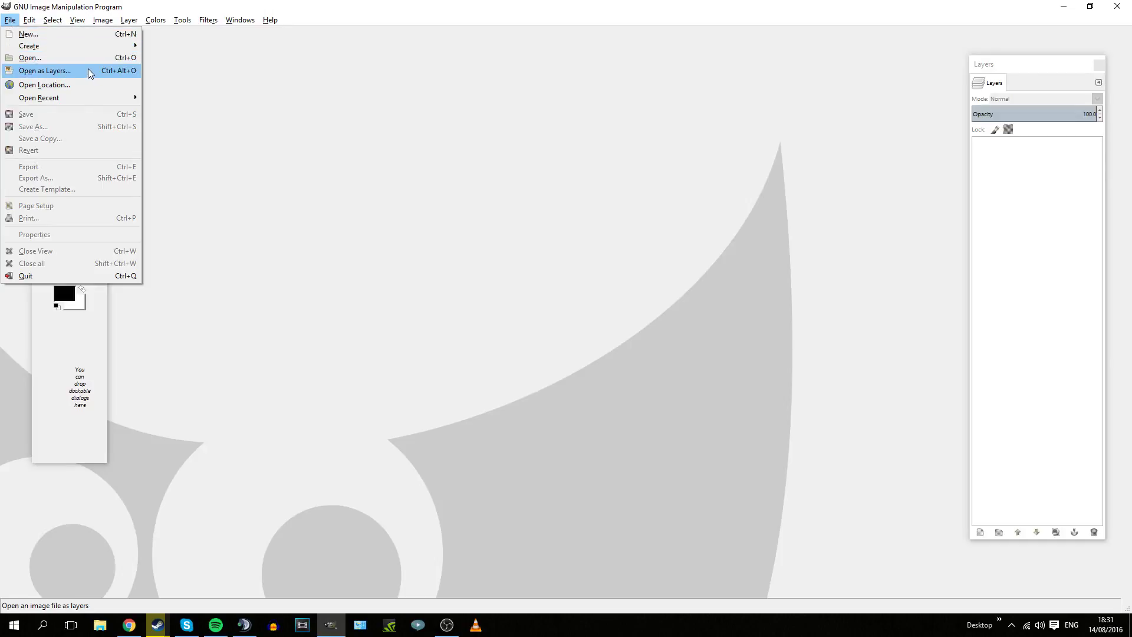
pyautogui.click(88, 57)
pyautogui.click(144, 145)
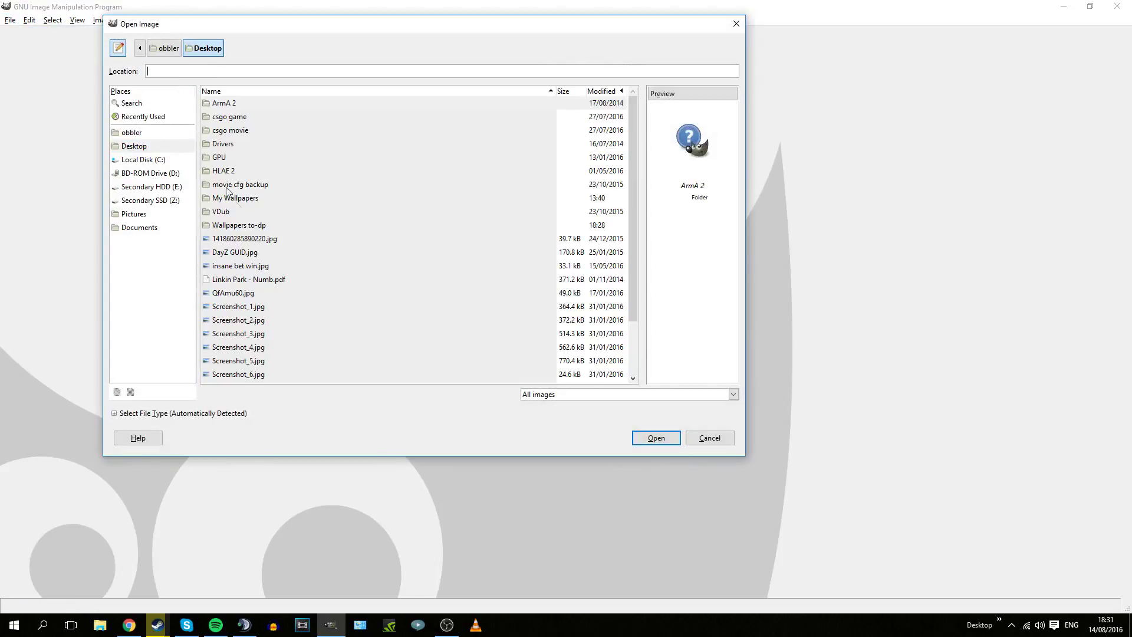
pyautogui.doubleClick(289, 199)
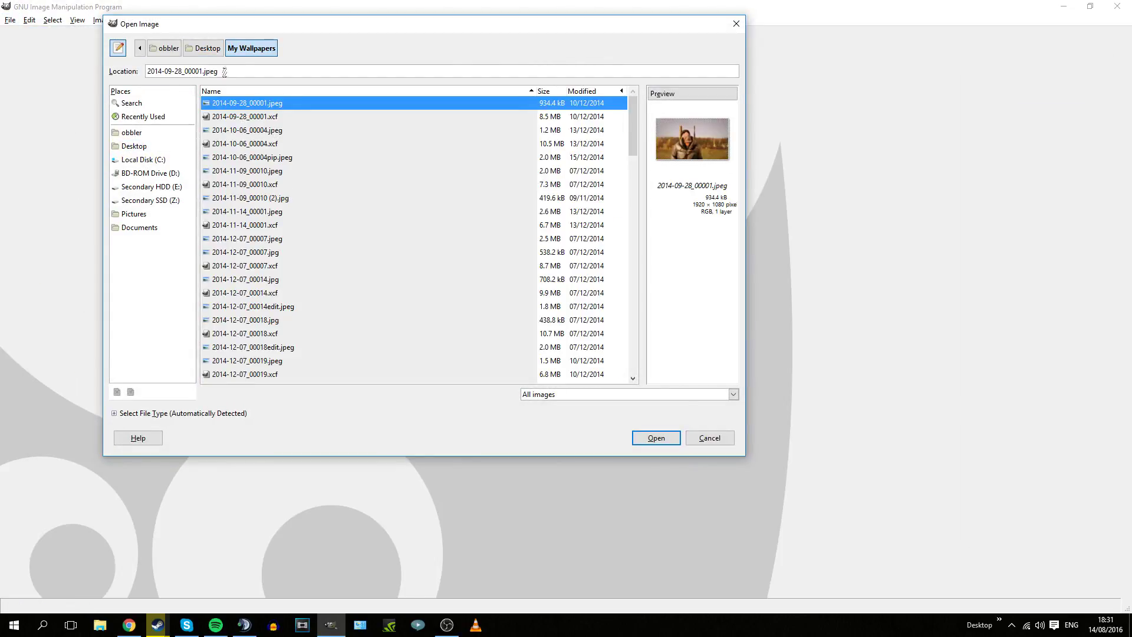
pyautogui.click(203, 48)
pyautogui.doubleClick(236, 225)
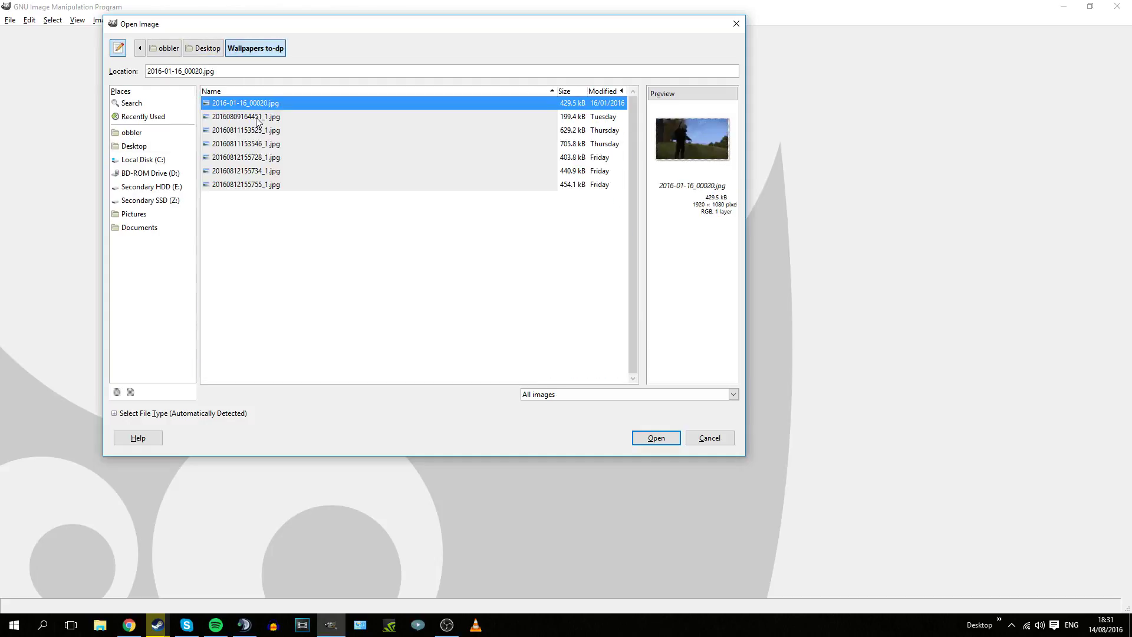
pyautogui.doubleClick(257, 118)
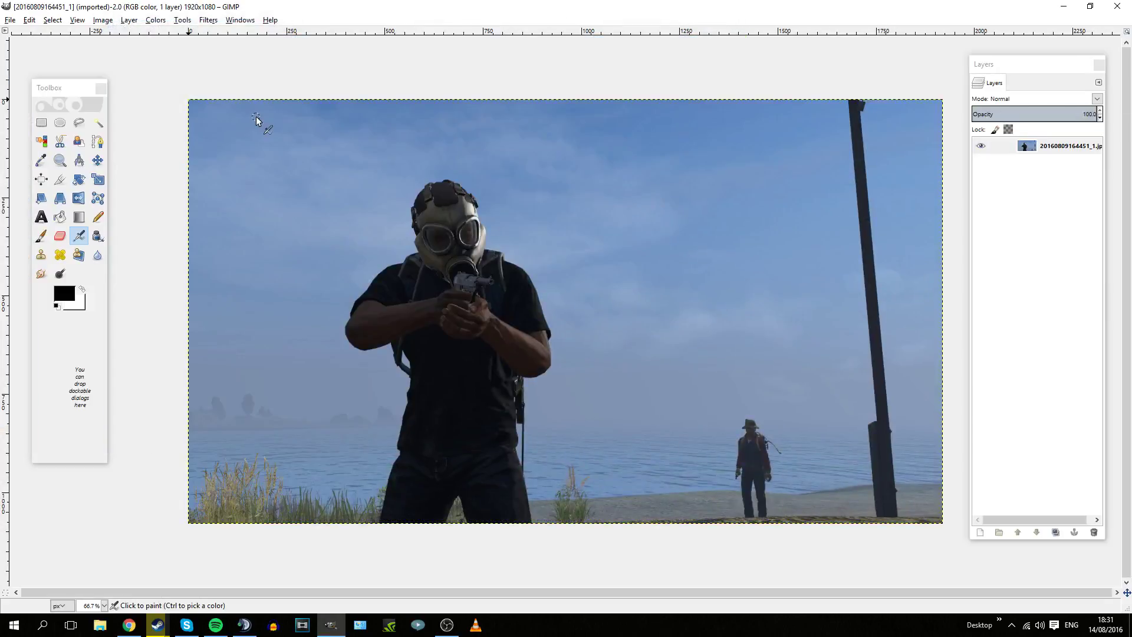
# Step: Bring up the screenshot layer's context menu in the Layers panel
pyautogui.rightClick(1067, 148)
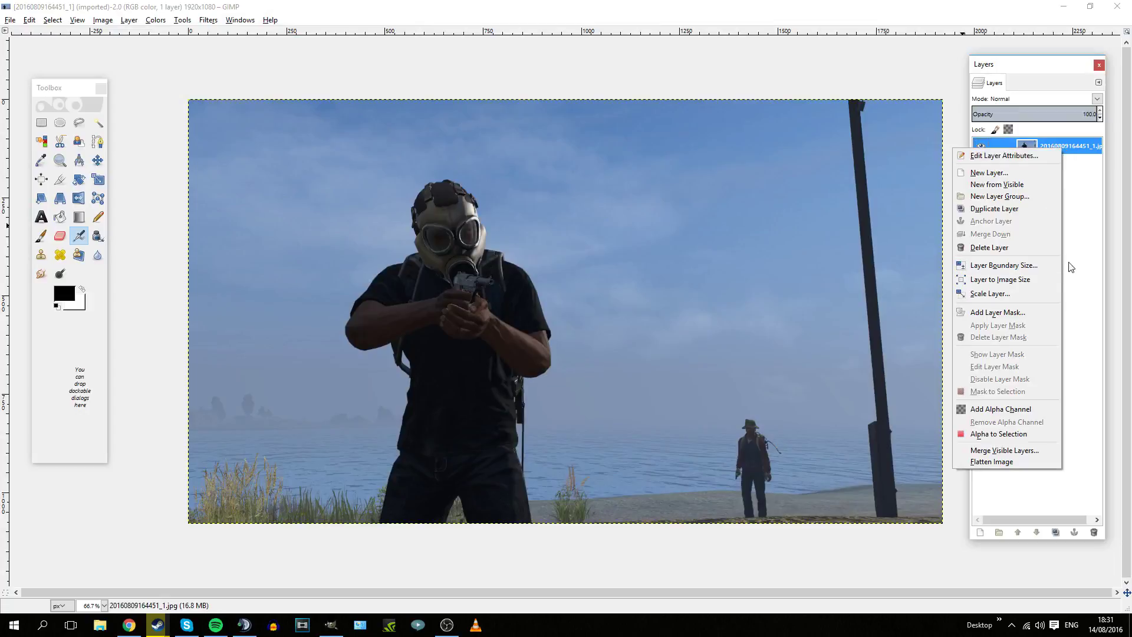
pyautogui.press('Escape')
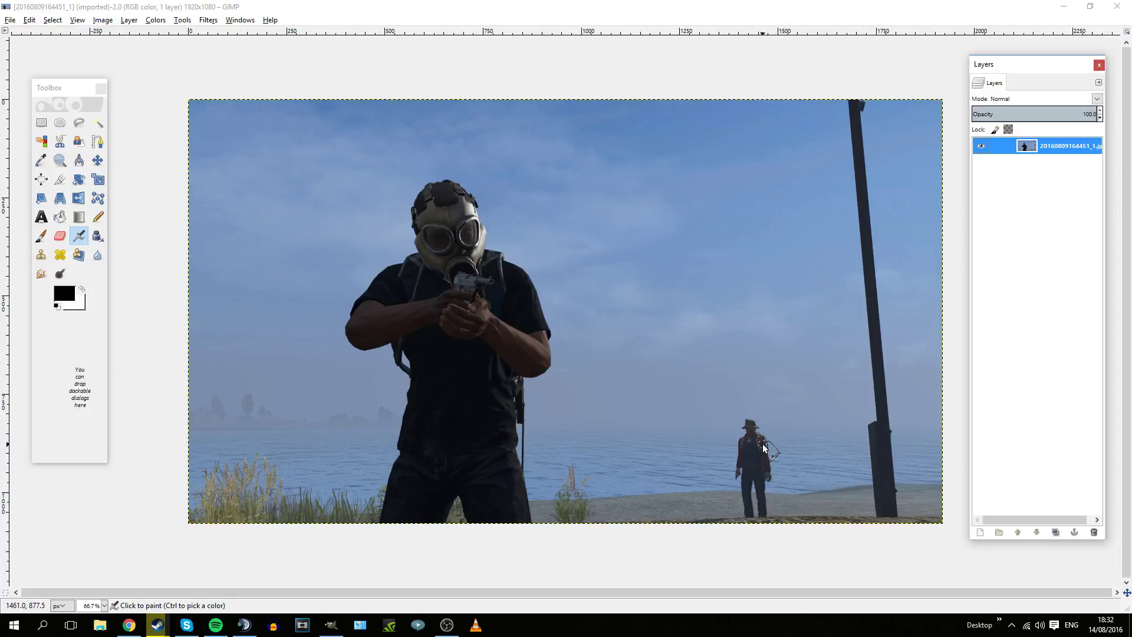
pyautogui.rightClick(1045, 145)
# Step: Scale the screenshot layer to 2050 px wide and drag it up and slightly right
pyautogui.click(992, 297)
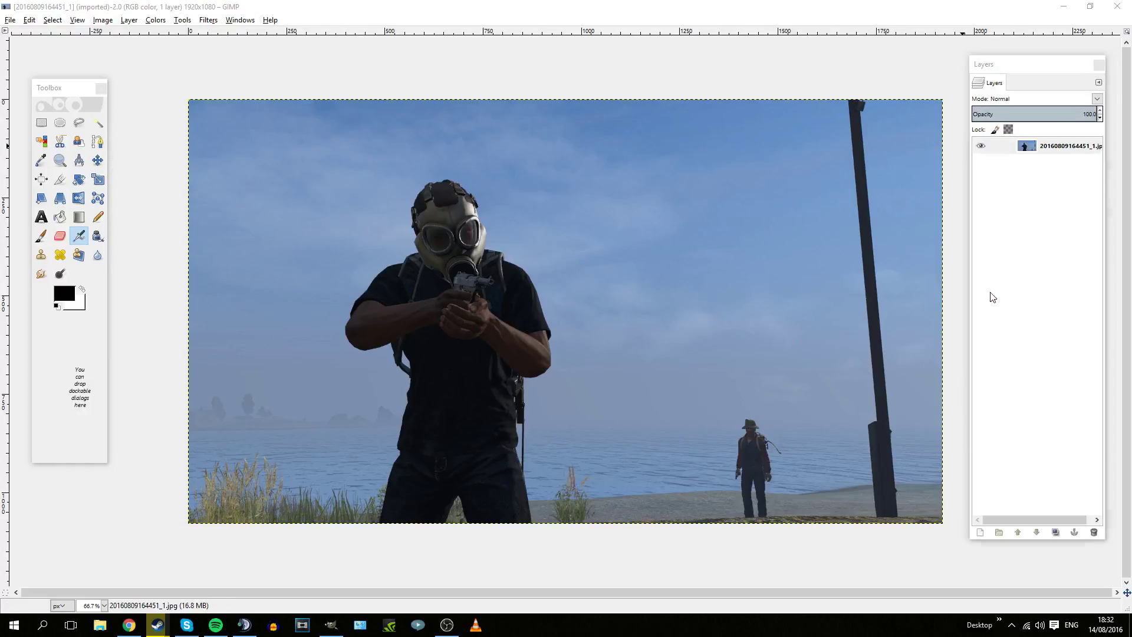
pyautogui.click(291, 247)
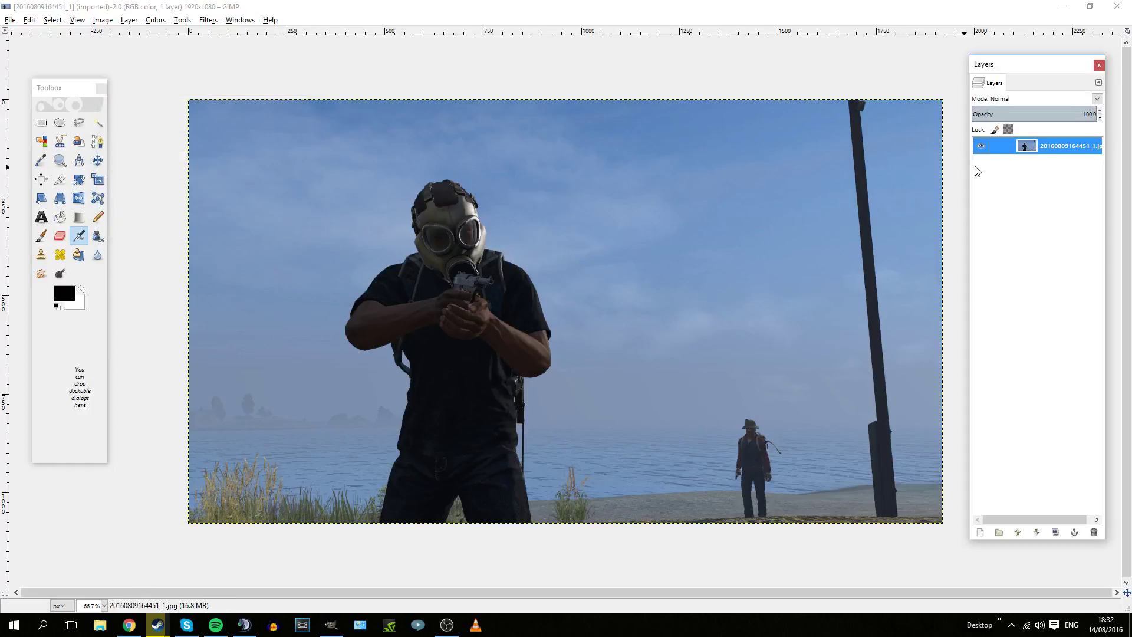
pyautogui.rightClick(1054, 147)
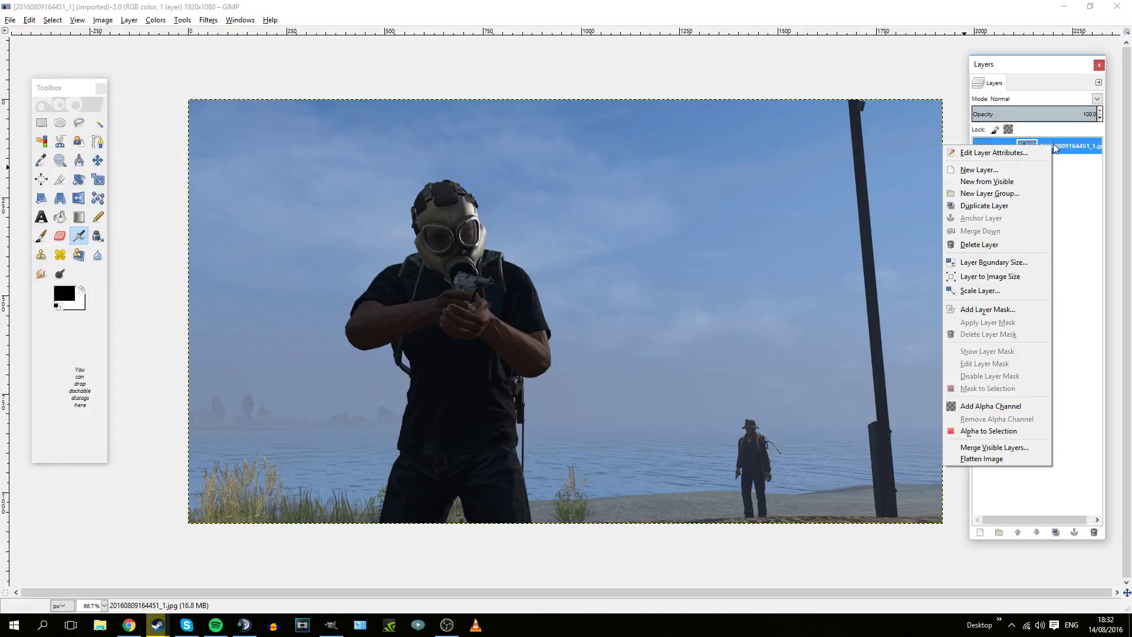
pyautogui.click(1015, 291)
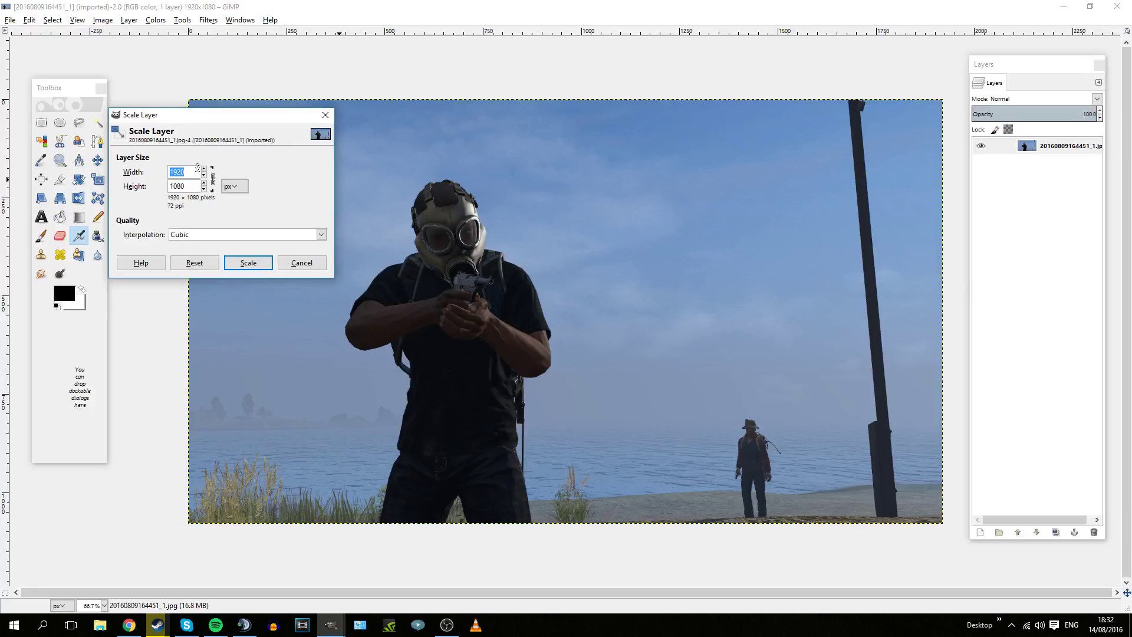
pyautogui.write('20')
pyautogui.click(261, 264)
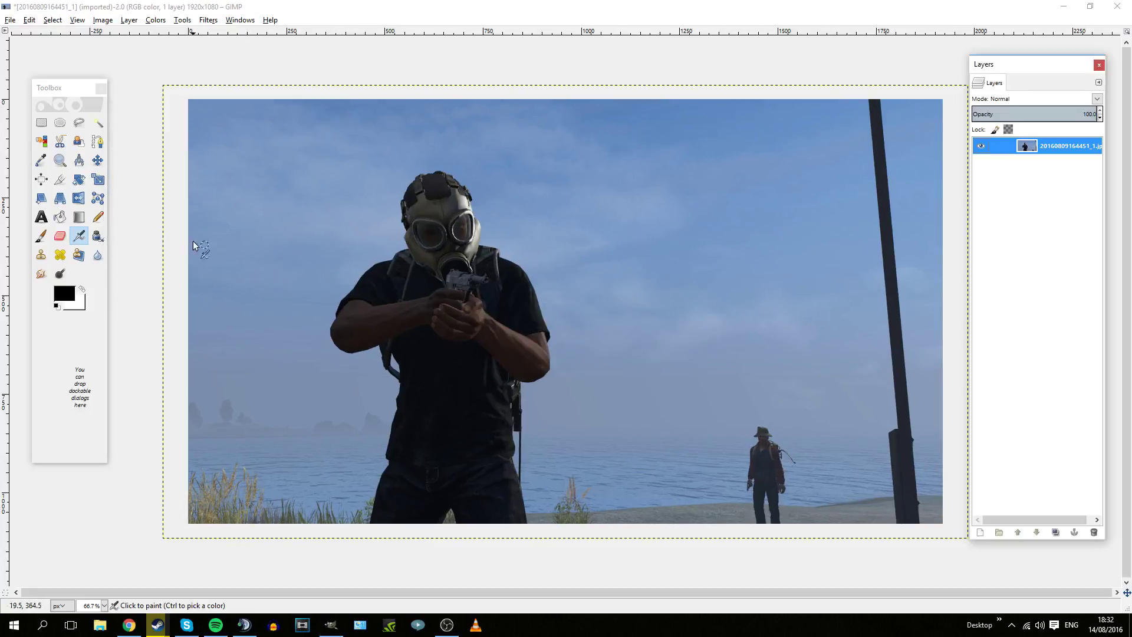
pyautogui.click(97, 161)
pyautogui.moveTo(408, 300); pyautogui.dragTo(416, 287)
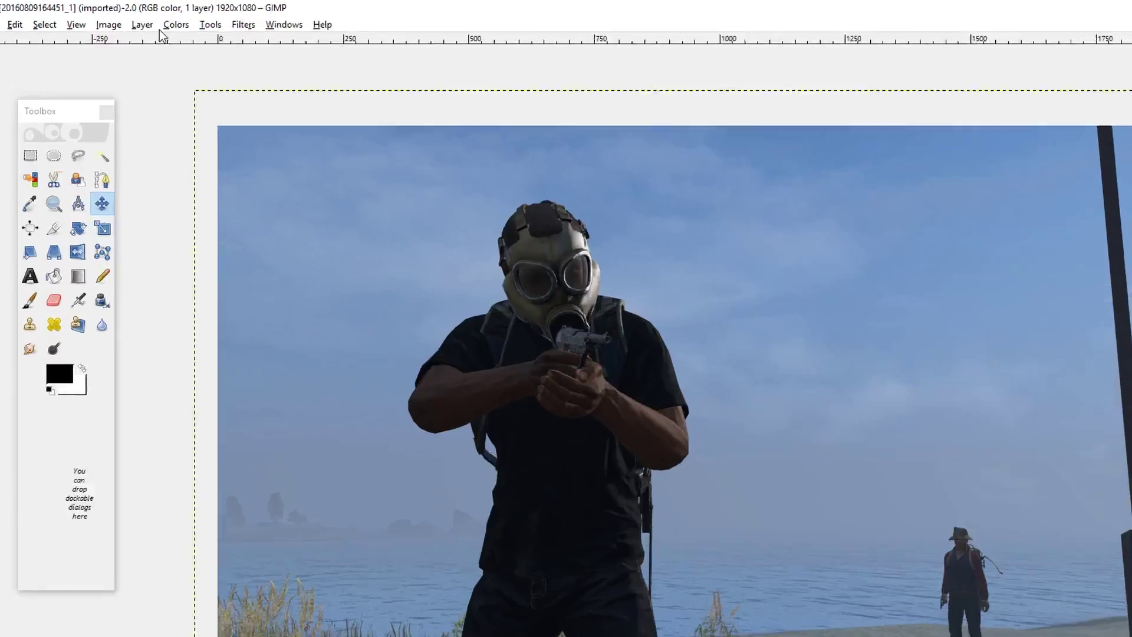
# Step: Set contrast to 30 and raise brightness, then close the second screenshot's window
pyautogui.click(156, 20)
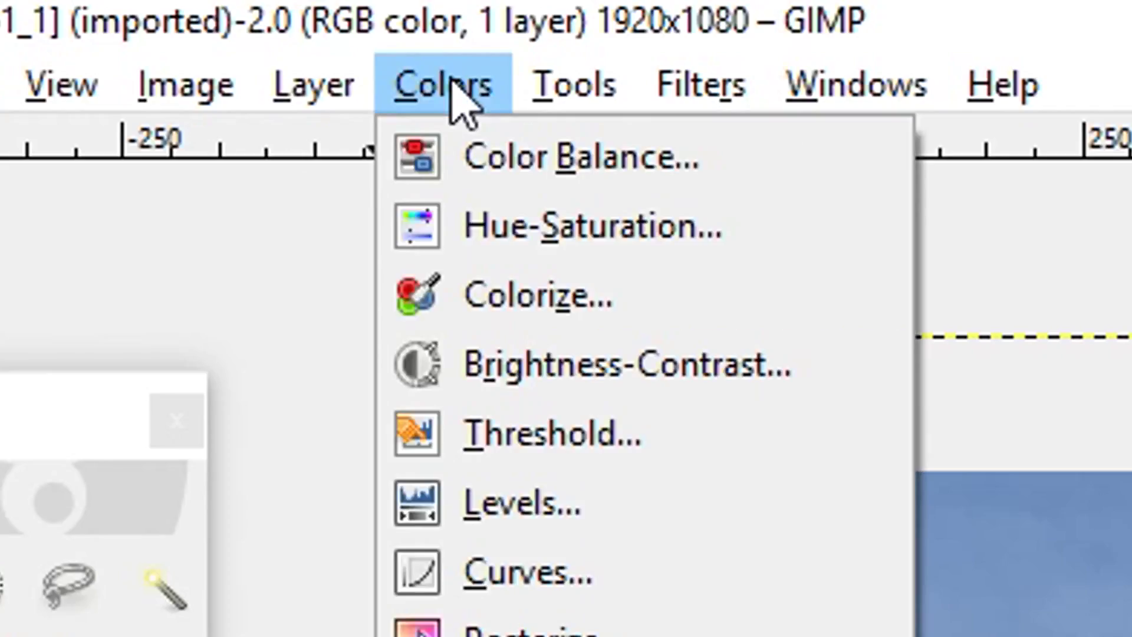
pyautogui.click(857, 386)
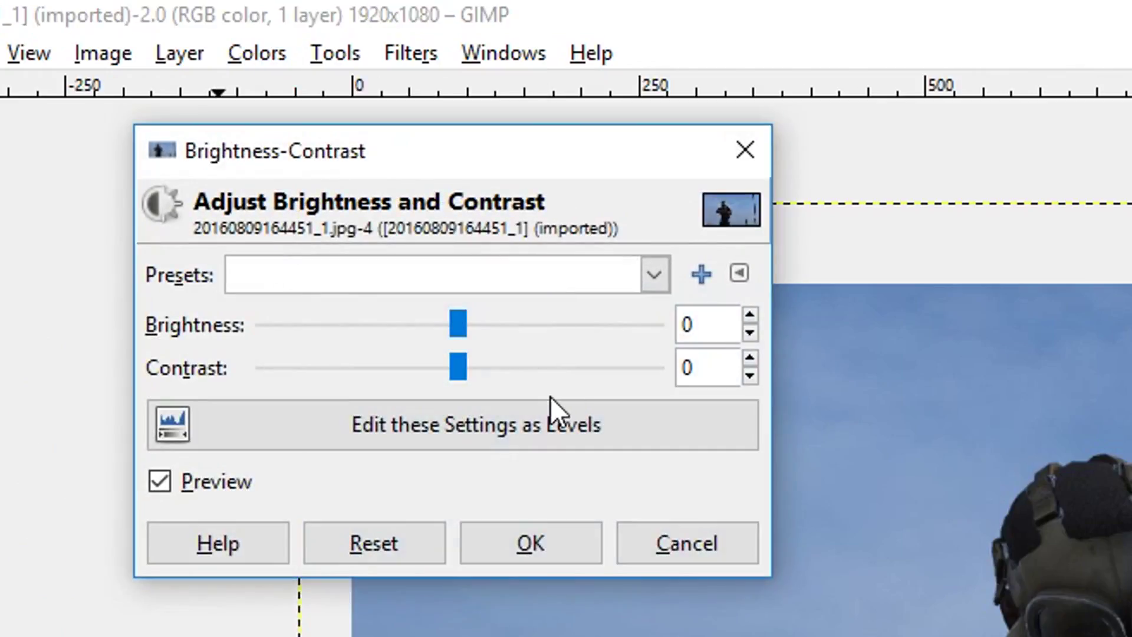
pyautogui.moveTo(458, 366); pyautogui.dragTo(506, 373)
pyautogui.moveTo(465, 325); pyautogui.dragTo(510, 328)
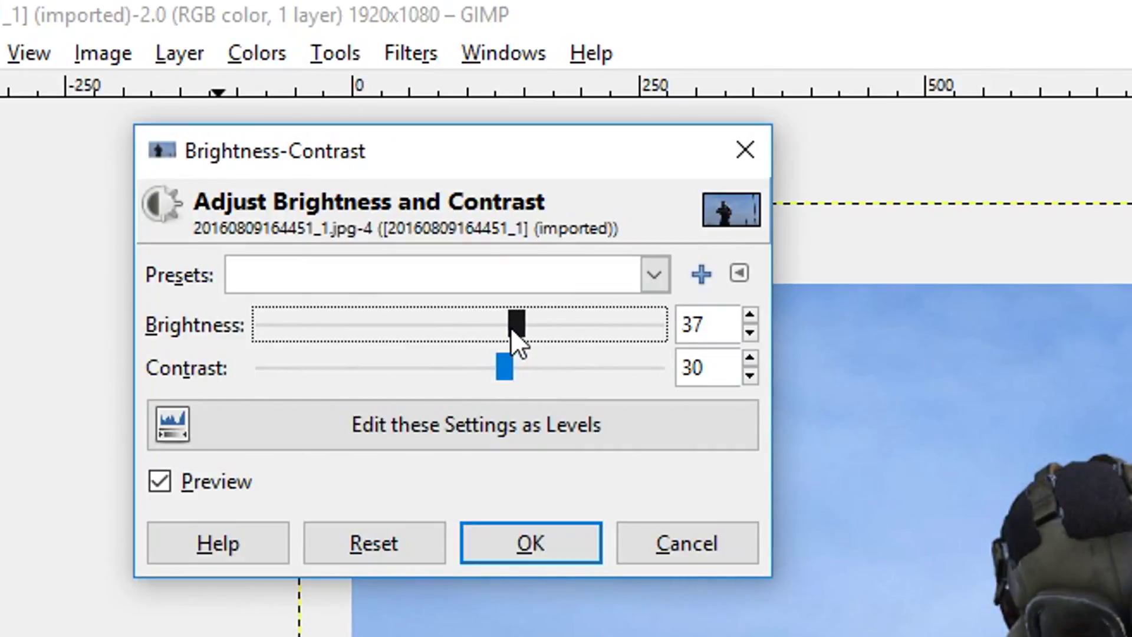
pyautogui.click(508, 539)
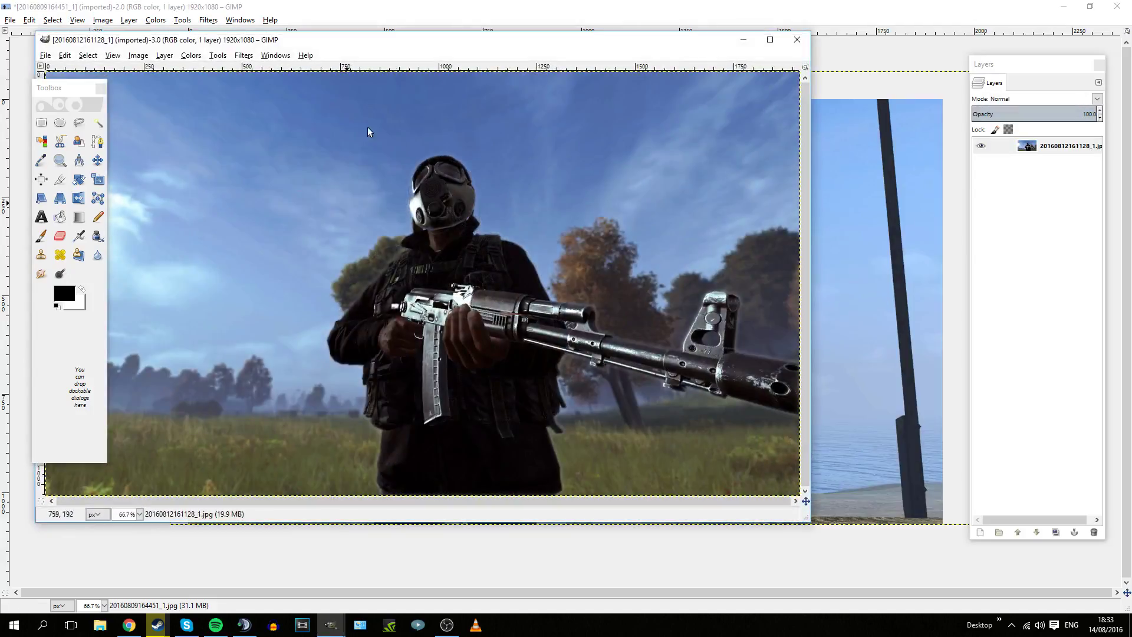
pyautogui.click(799, 41)
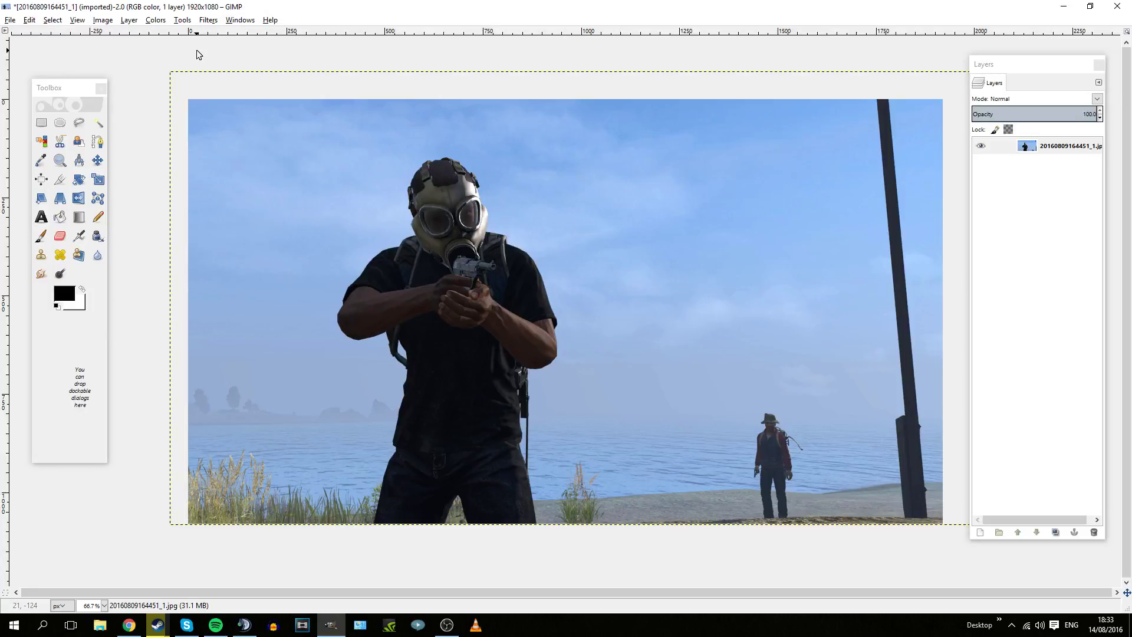
# Step: In Color Balance, try a red shift on the shadows, then reset it to zero
pyautogui.click(156, 19)
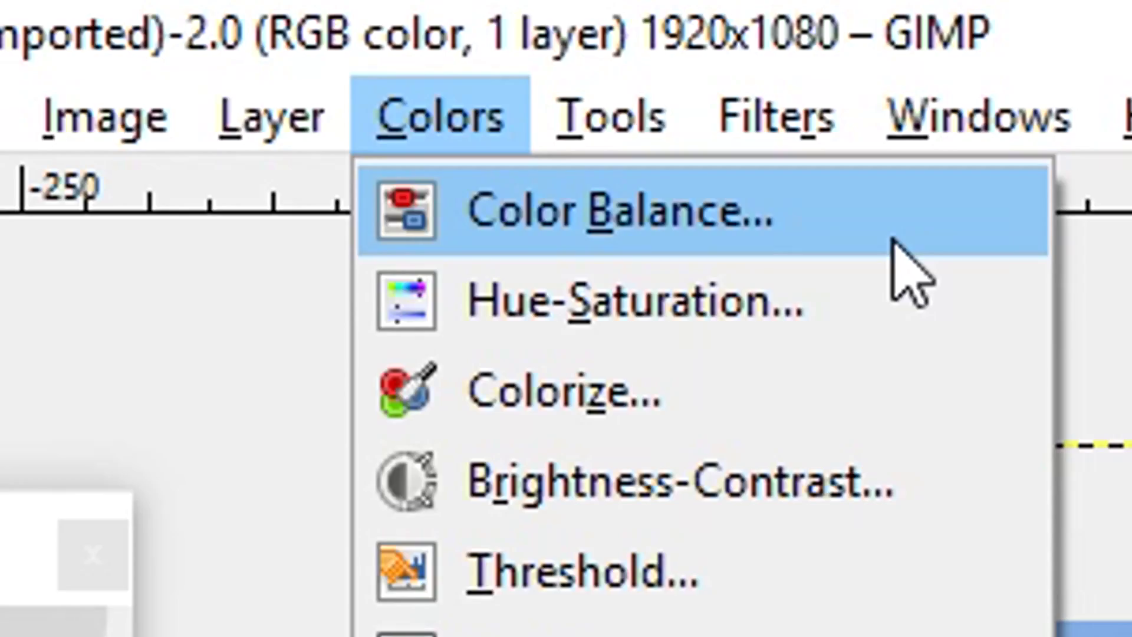
pyautogui.click(893, 242)
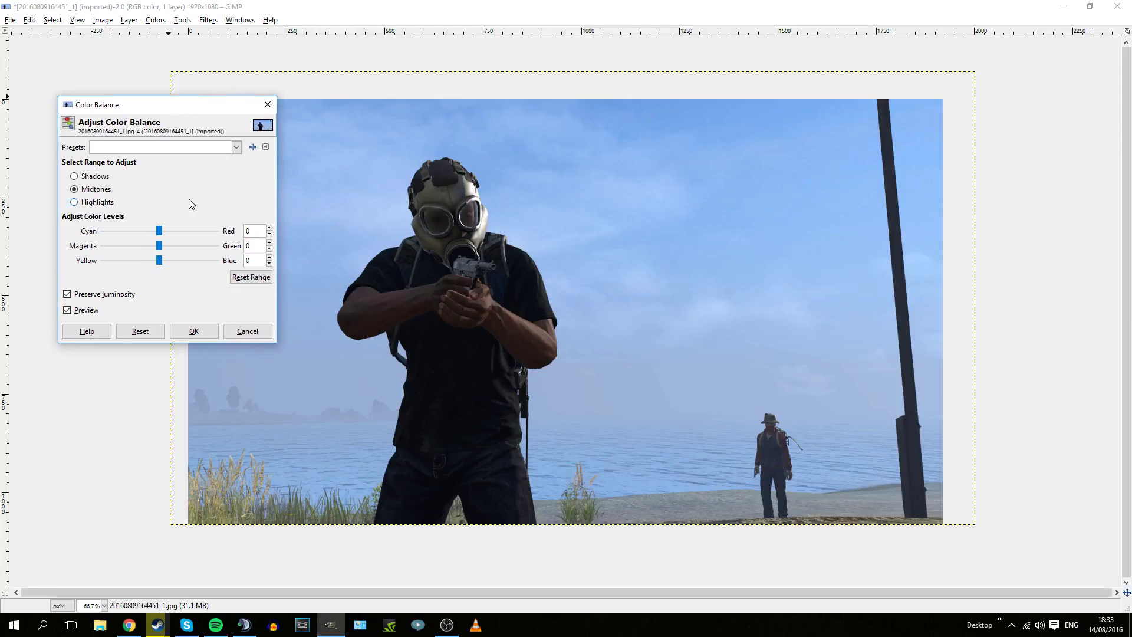
pyautogui.moveTo(144, 112); pyautogui.dragTo(146, 136)
pyautogui.click(75, 201)
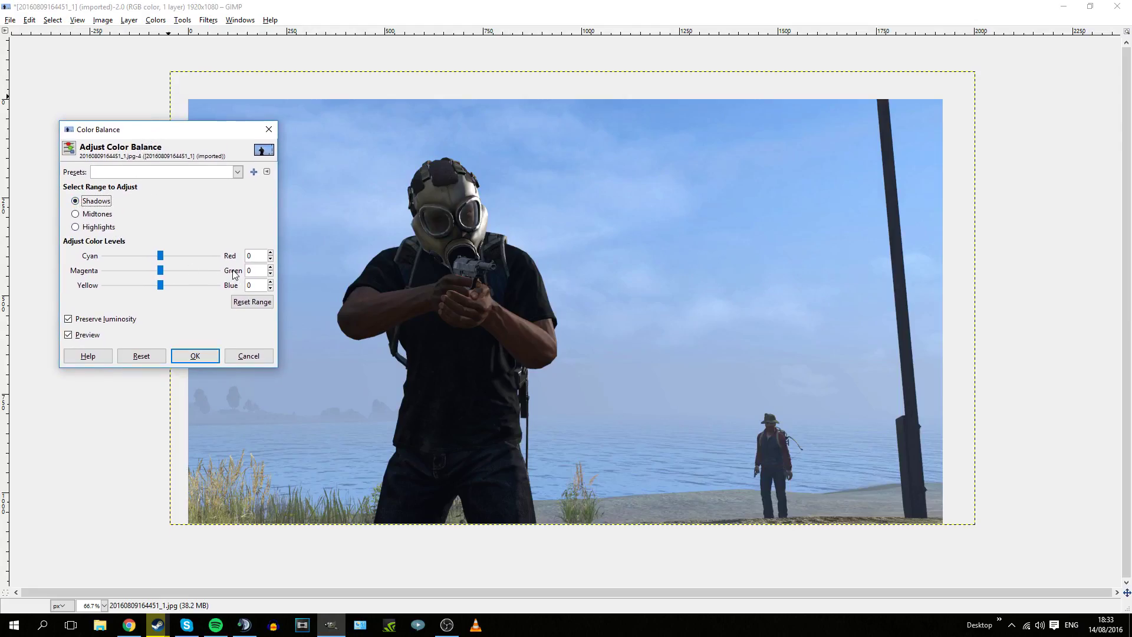
pyautogui.click(162, 256)
pyautogui.moveTo(161, 256); pyautogui.dragTo(199, 262)
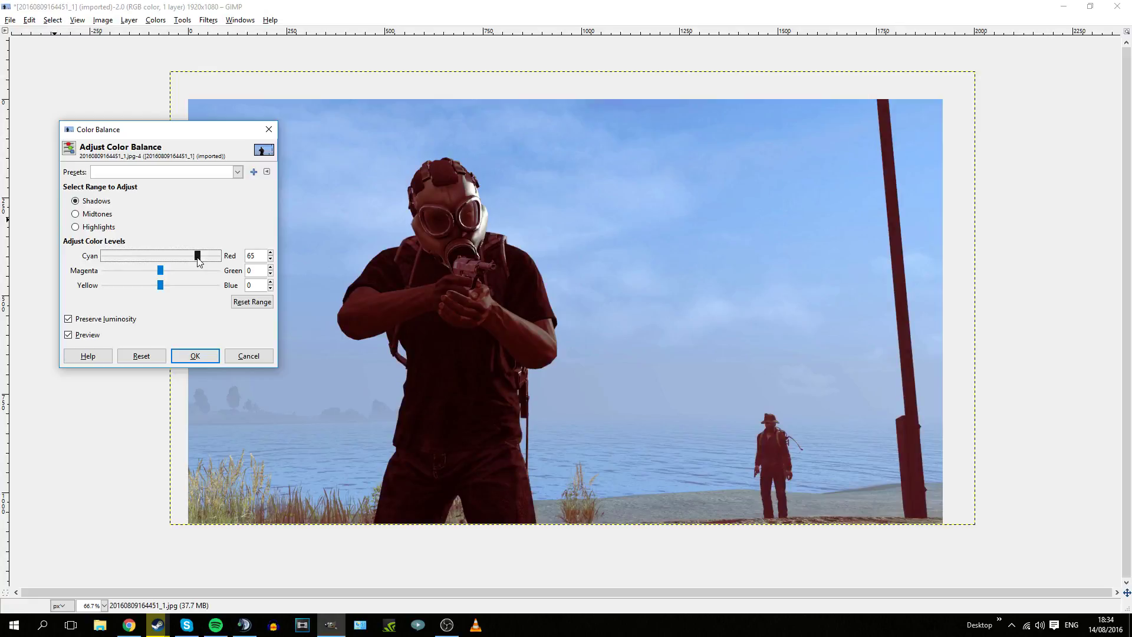
pyautogui.moveTo(199, 262); pyautogui.dragTo(161, 260)
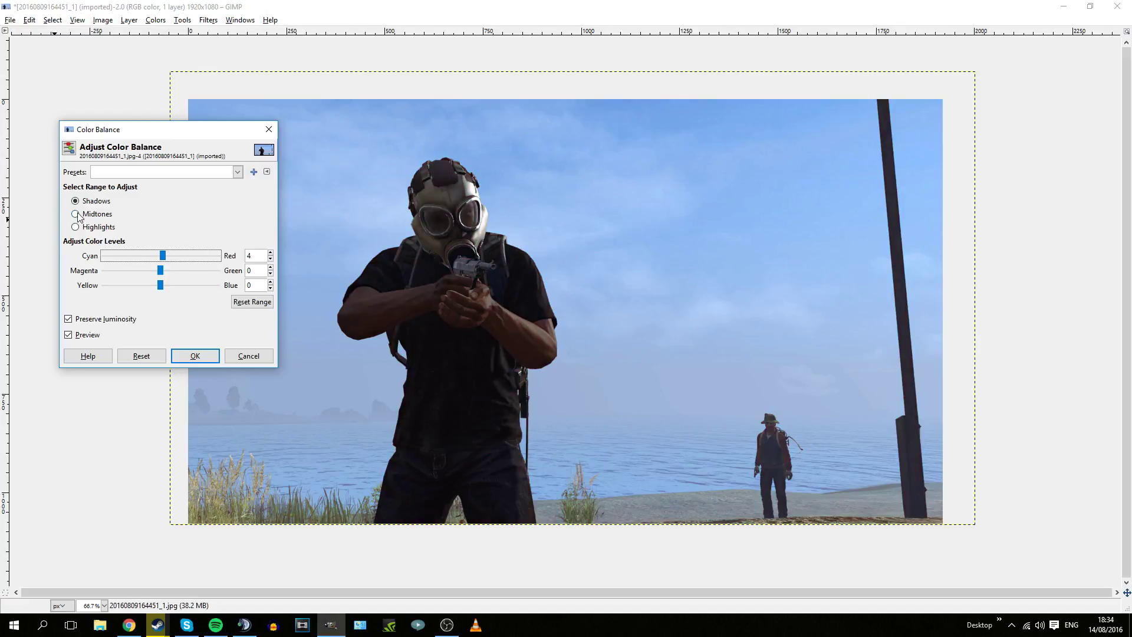
# Step: Tweak midtone and highlight balance for a cooler tint (midtones Red -5, Blue -2), then close
pyautogui.hotkey('alt', 'm')
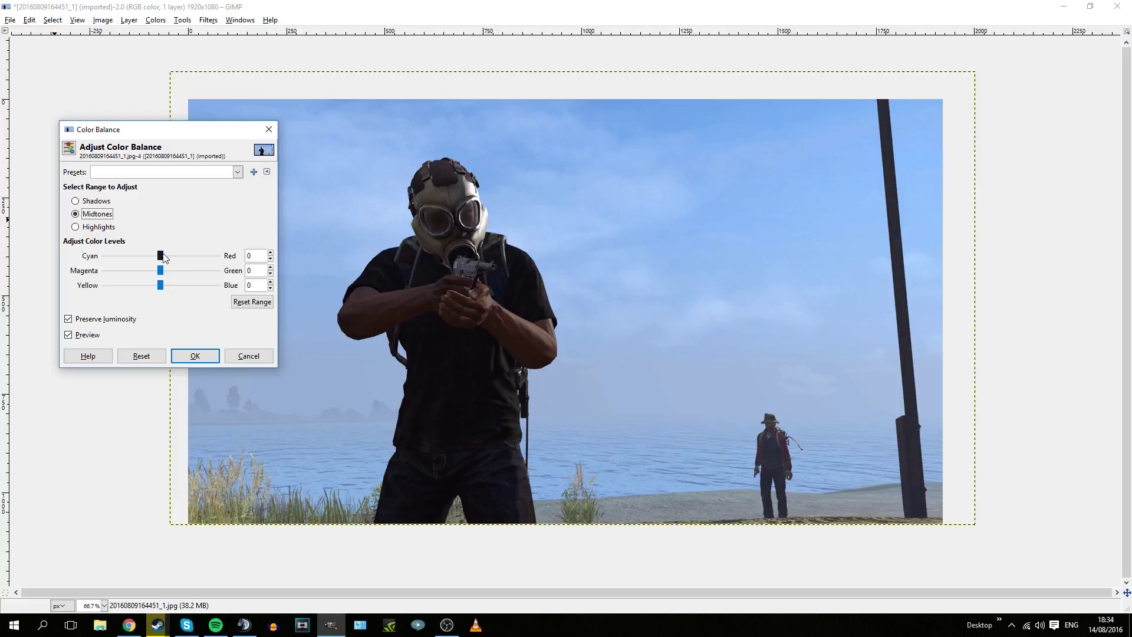
pyautogui.moveTo(164, 260)
pyautogui.mouseDown()
pyautogui.moveTo(188, 263)
pyautogui.moveTo(161, 261)
pyautogui.mouseUp()
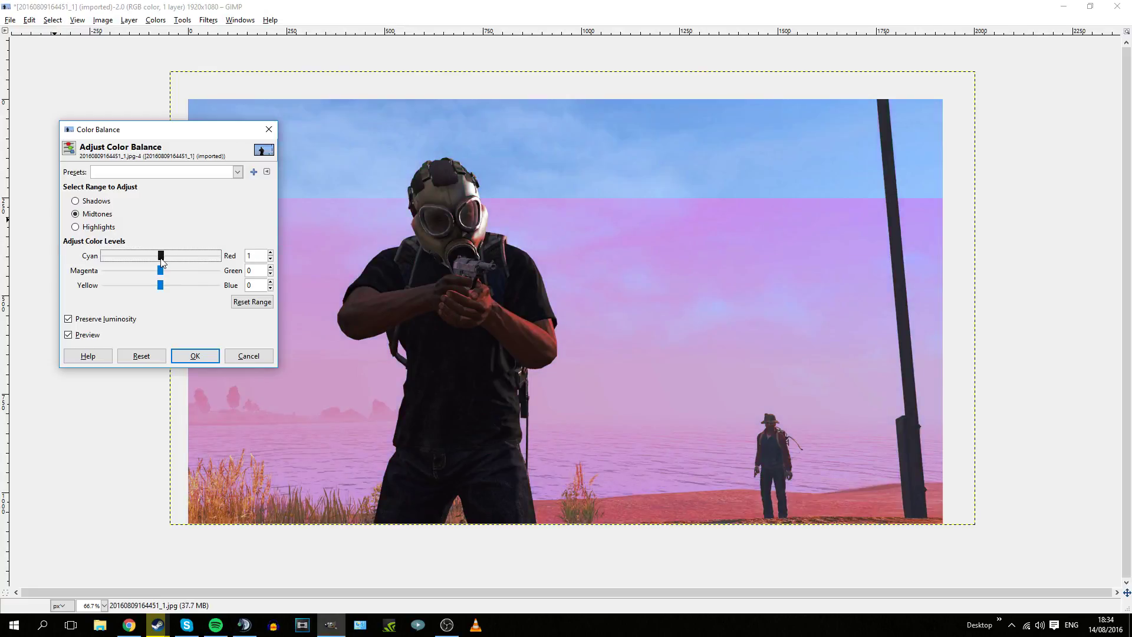
pyautogui.click(81, 229)
pyautogui.moveTo(161, 260)
pyautogui.mouseDown()
pyautogui.moveTo(193, 262)
pyautogui.moveTo(160, 260)
pyautogui.mouseUp()
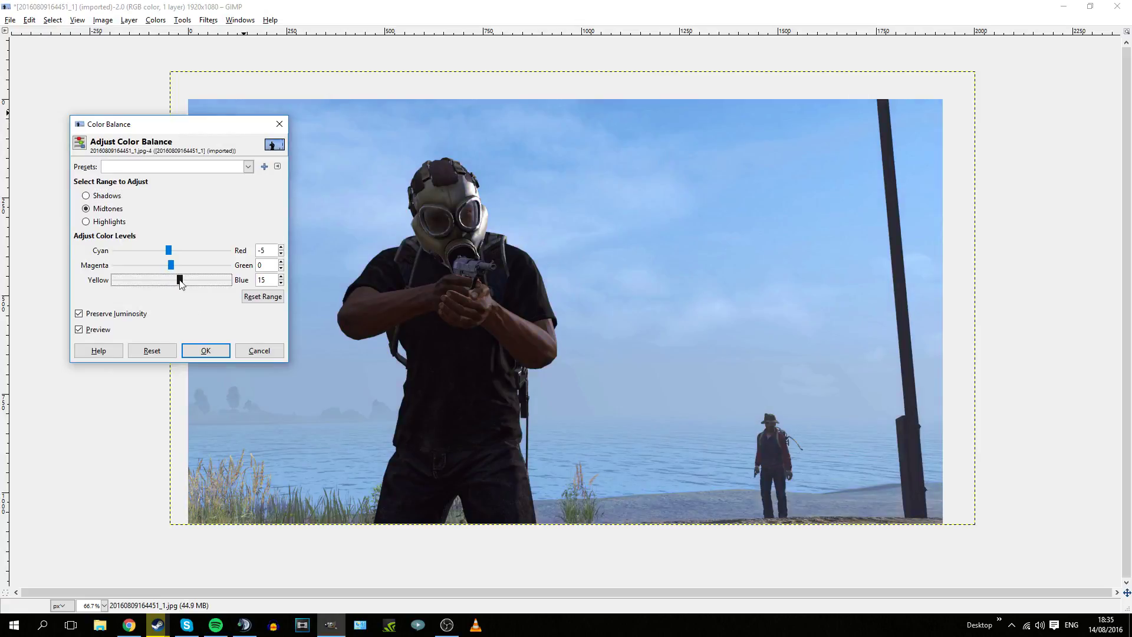
pyautogui.moveTo(180, 281); pyautogui.dragTo(175, 279)
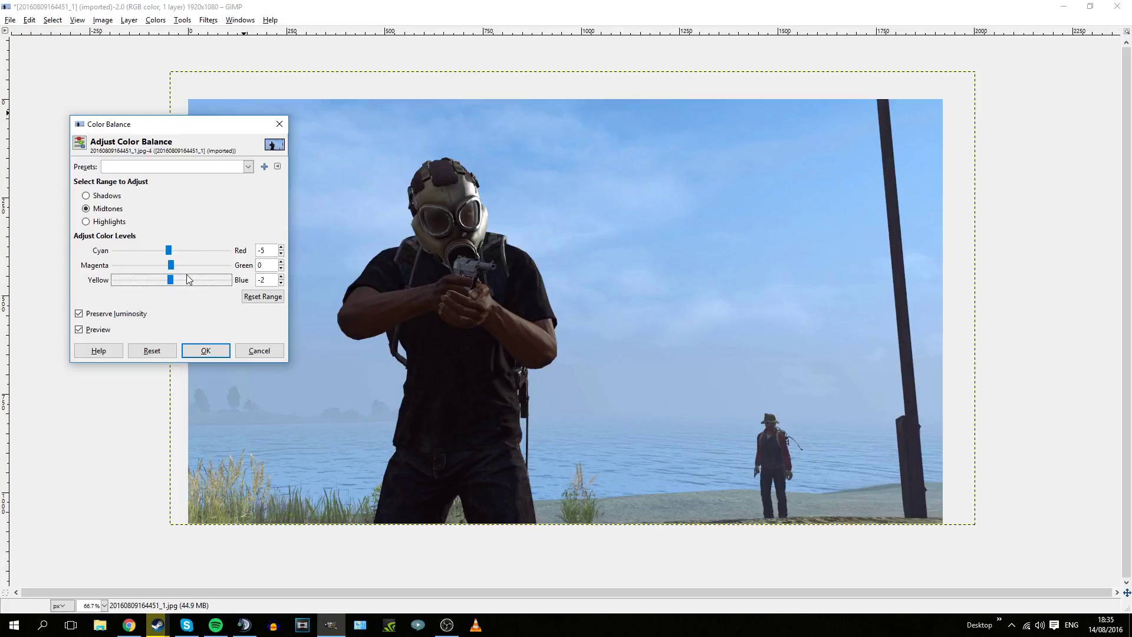
pyautogui.click(205, 350)
pyautogui.click(156, 20)
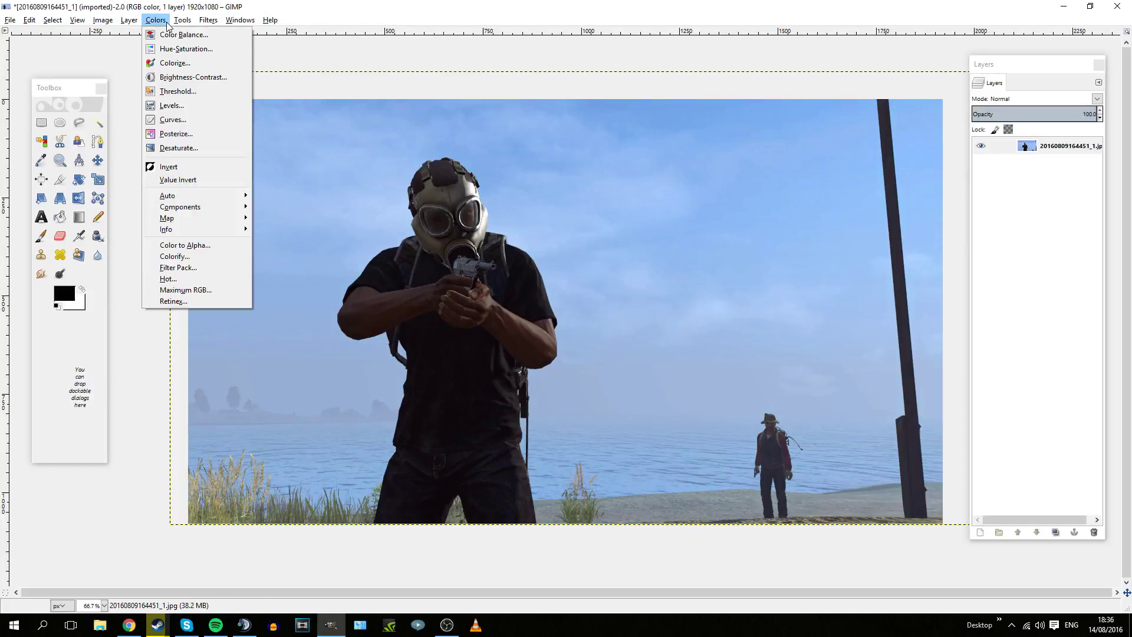
pyautogui.click(189, 76)
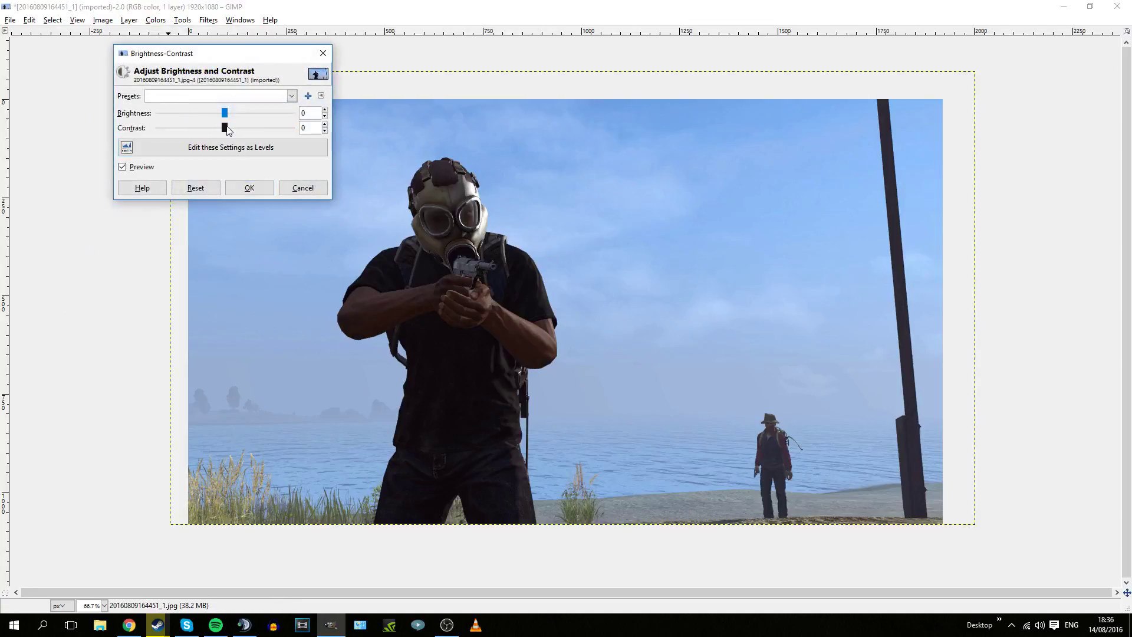
pyautogui.moveTo(233, 127)
pyautogui.mouseDown()
pyautogui.moveTo(245, 127)
pyautogui.moveTo(241, 115)
pyautogui.mouseUp()
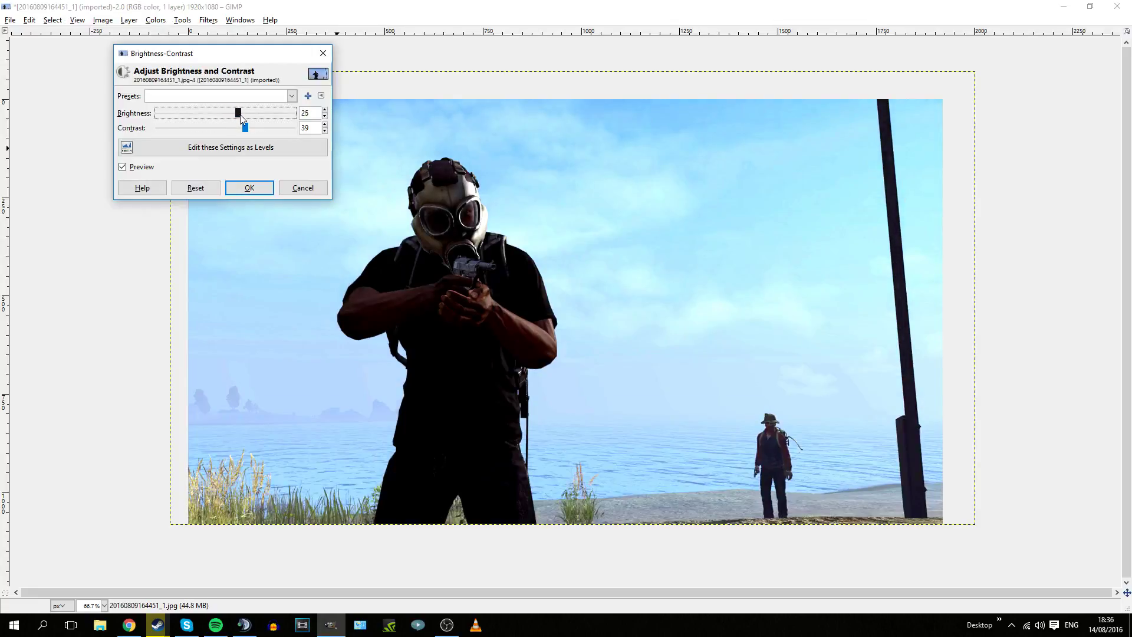
pyautogui.click(300, 187)
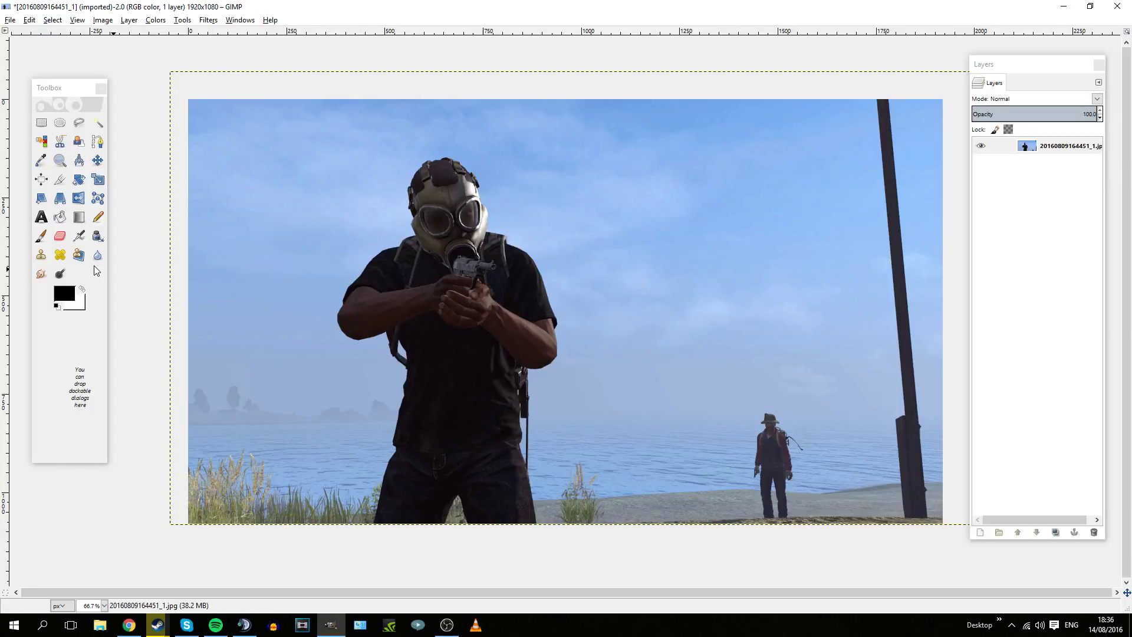
pyautogui.click(156, 19)
pyautogui.click(177, 45)
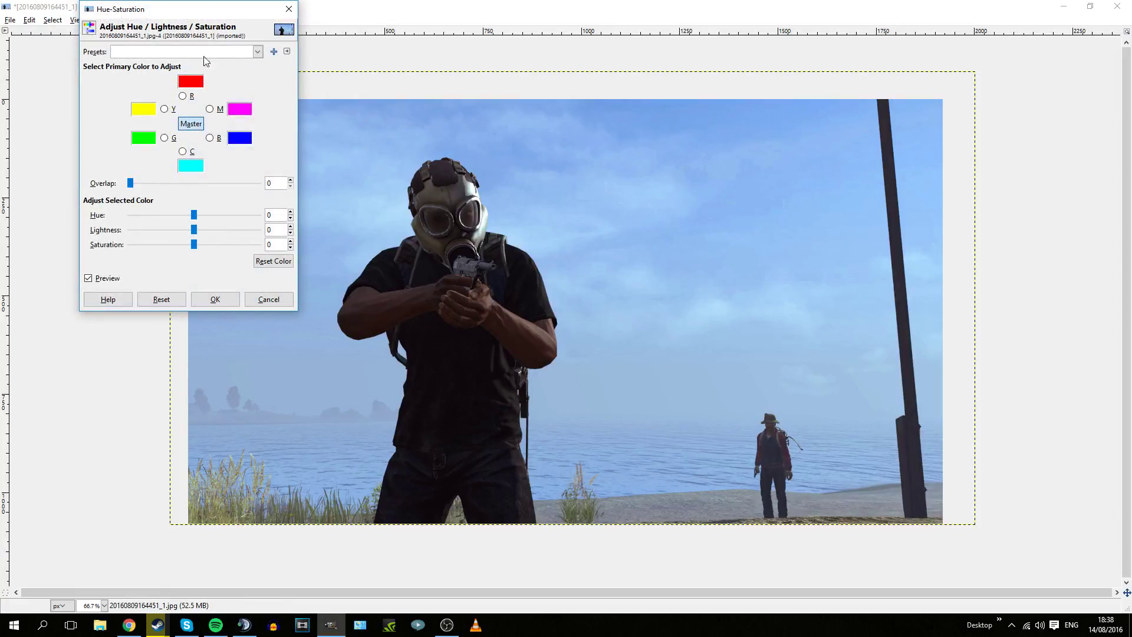
pyautogui.click(289, 8)
pyautogui.click(156, 20)
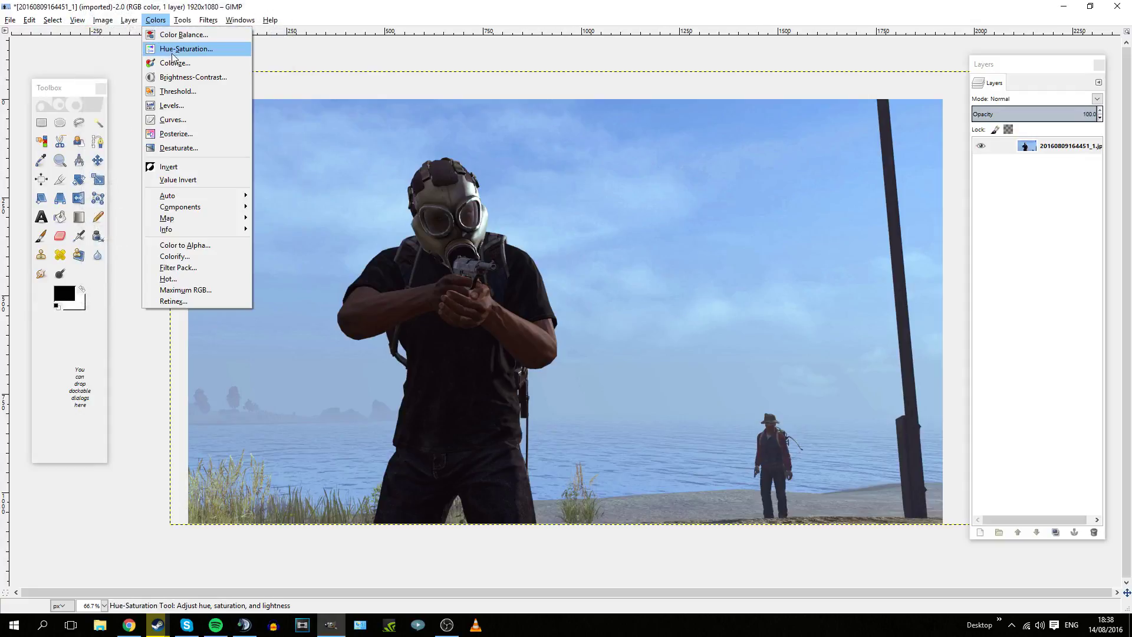
pyautogui.click(227, 51)
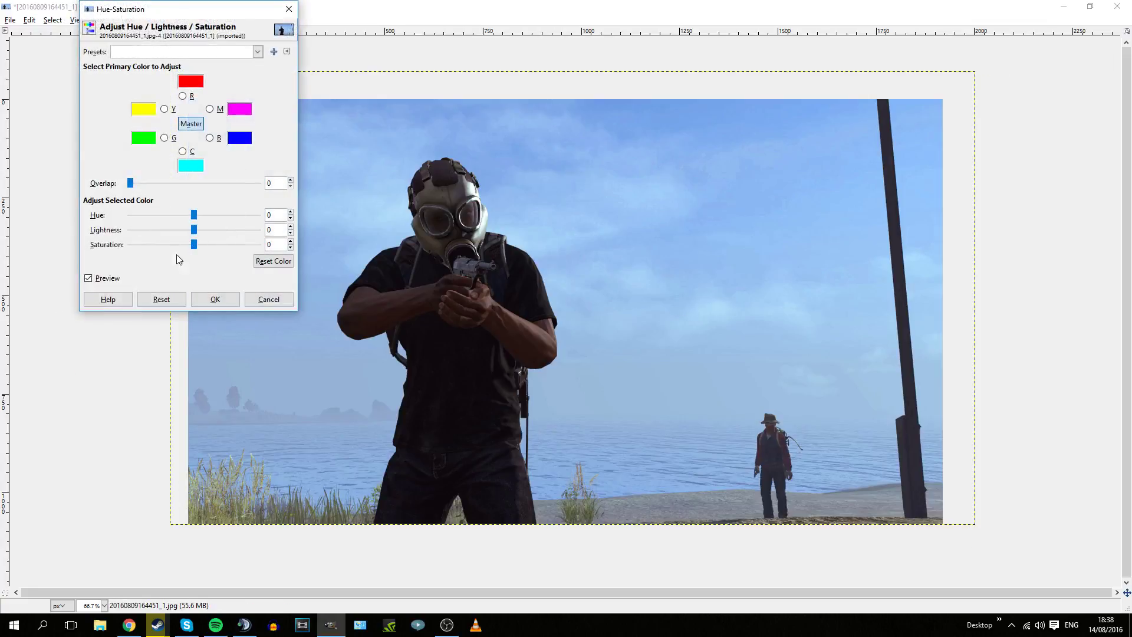
pyautogui.moveTo(196, 249)
pyautogui.mouseDown()
pyautogui.moveTo(233, 250)
pyautogui.moveTo(197, 244)
pyautogui.mouseUp()
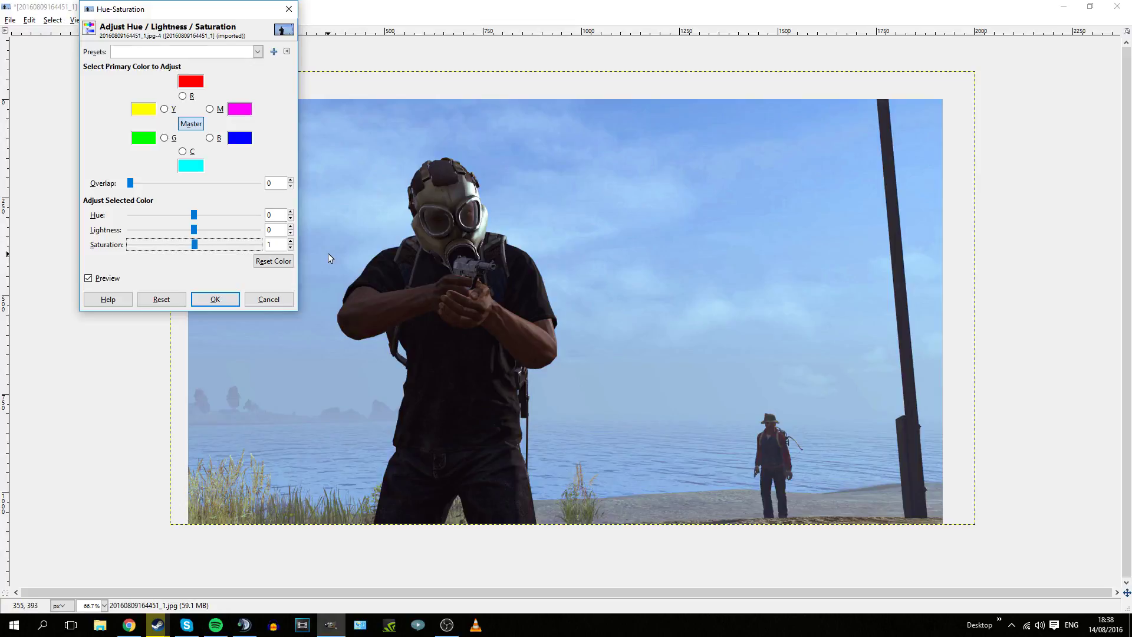
pyautogui.moveTo(195, 244)
pyautogui.mouseDown()
pyautogui.moveTo(241, 250)
pyautogui.moveTo(194, 244)
pyautogui.mouseUp()
pyautogui.press('Escape')
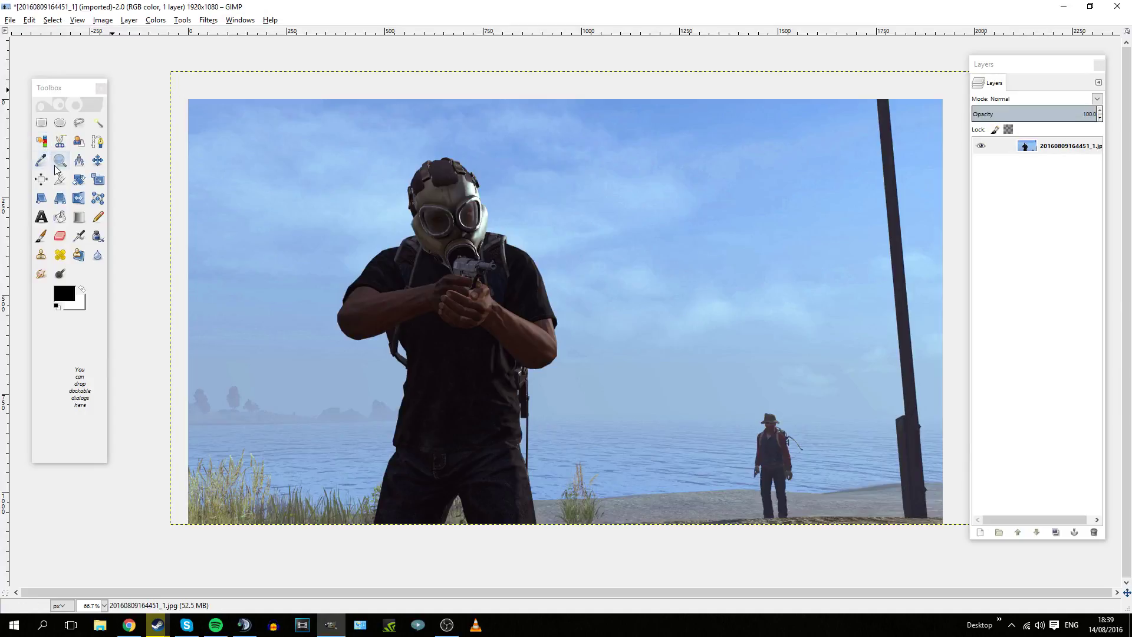
# Step: Rotate the screenshot layer 8.10° and shift it slightly left and down to cover the canvas
pyautogui.click(78, 180)
pyautogui.click(156, 262)
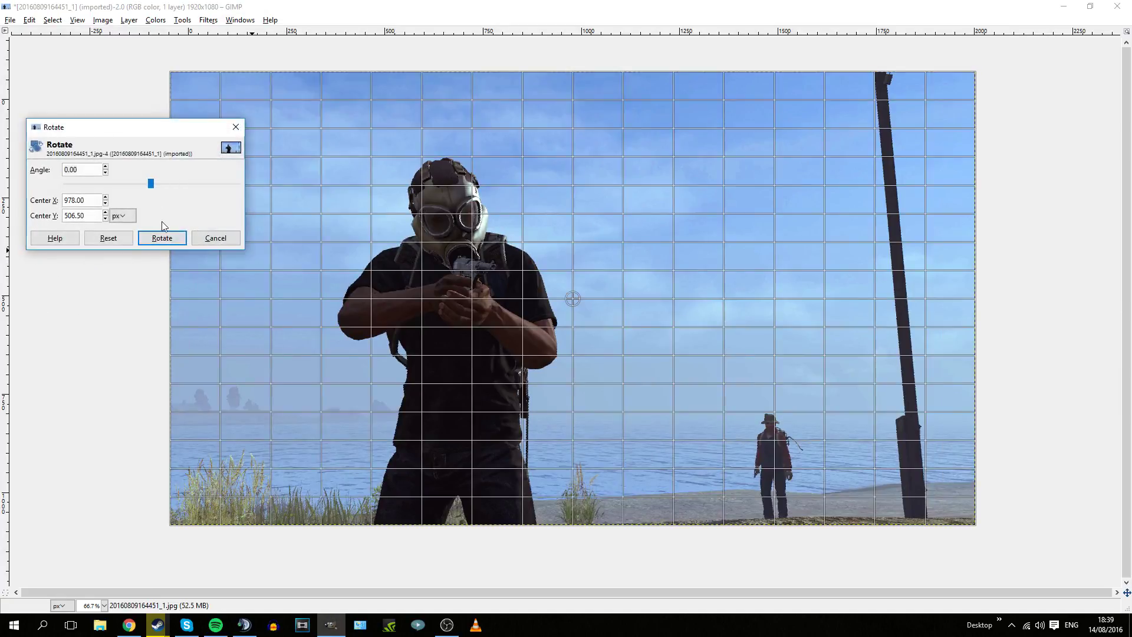
pyautogui.moveTo(150, 183); pyautogui.dragTo(154, 184)
pyautogui.click(162, 237)
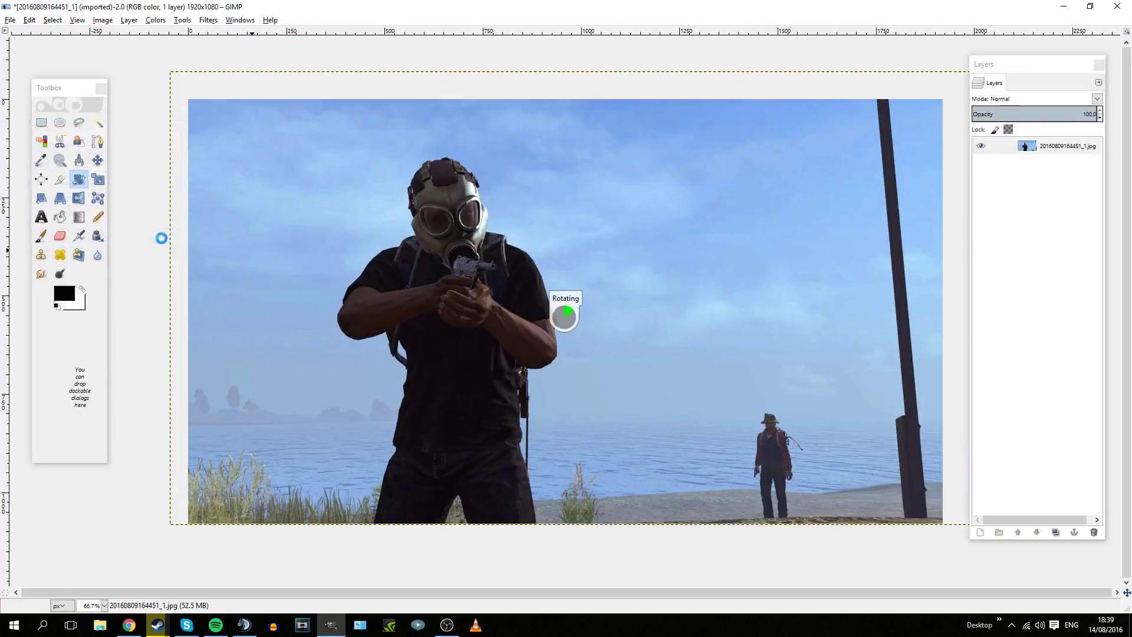
pyautogui.click(97, 160)
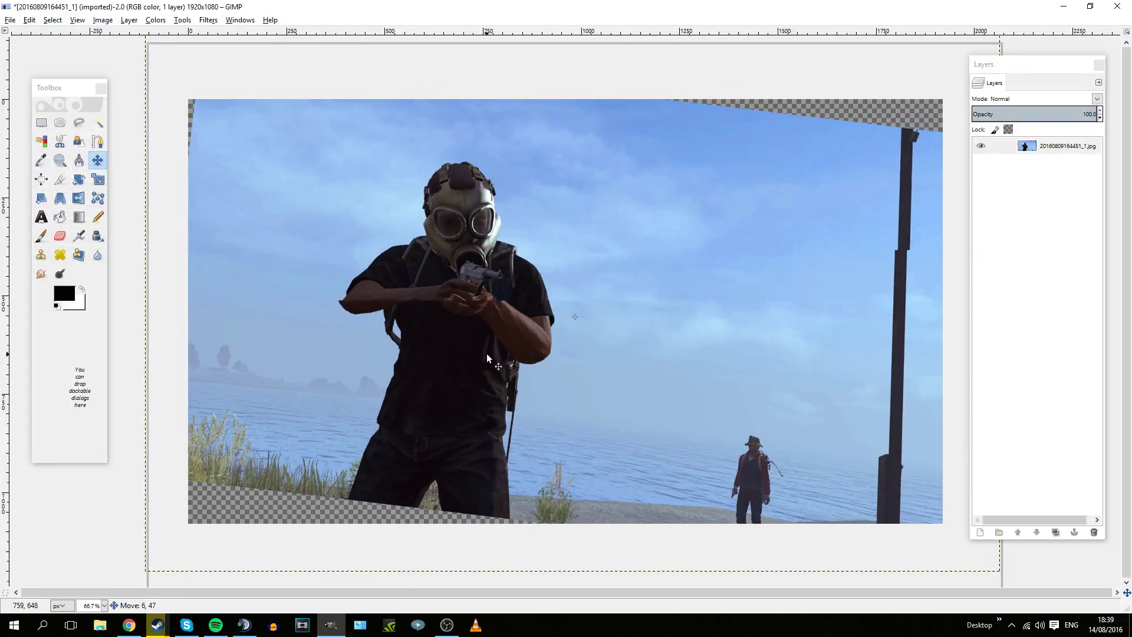
pyautogui.moveTo(484, 337); pyautogui.dragTo(474, 339)
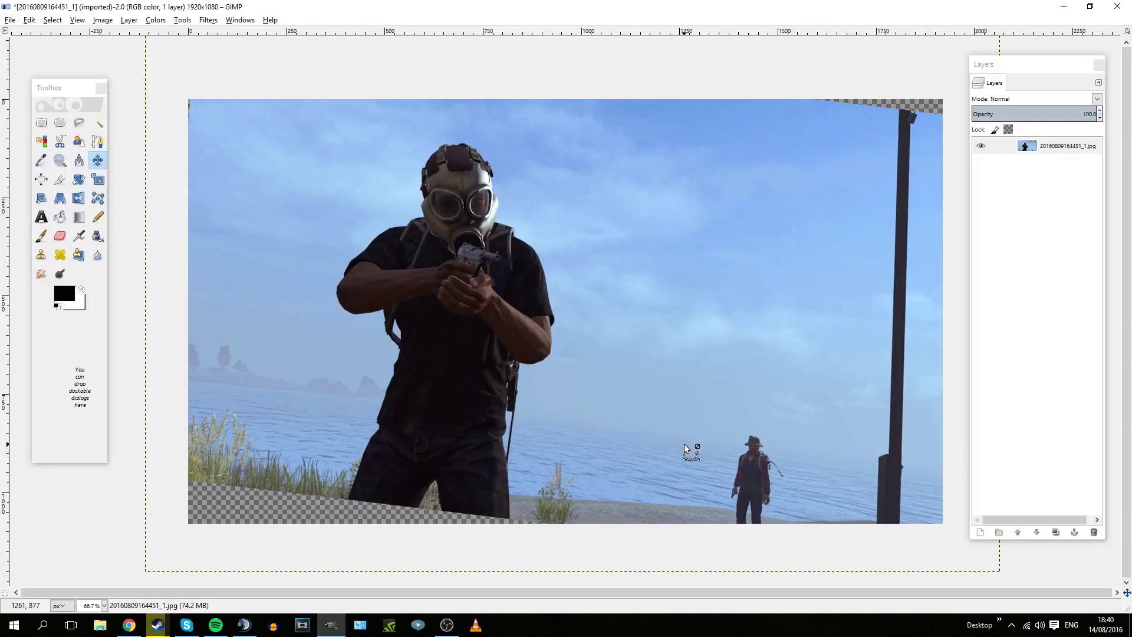
pyautogui.press('u')
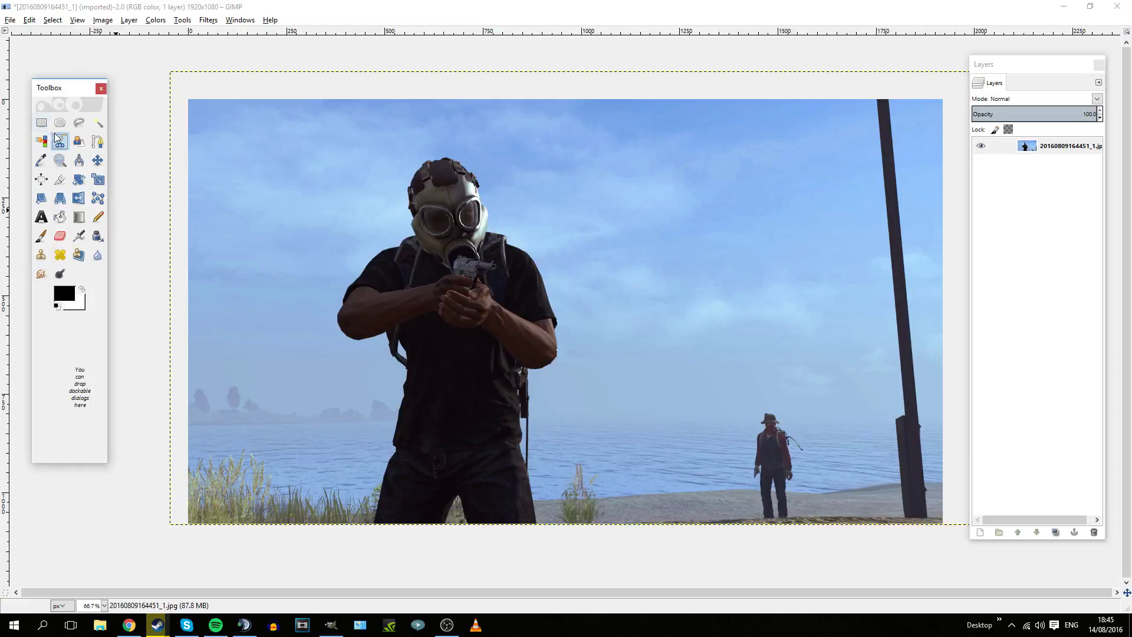
# Step: With Scissors Select, place points up the left edge of the man's jeans toward the hip
pyautogui.click(59, 143)
pyautogui.scroll(5, 380, 540)
pyautogui.click(374, 488)
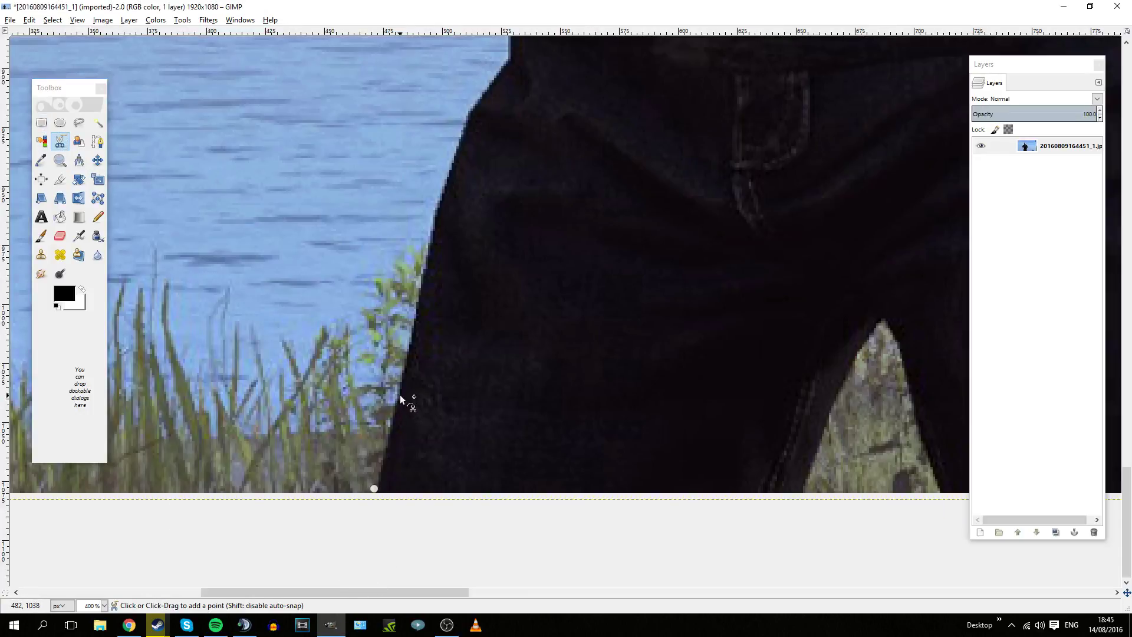
pyautogui.click(400, 394)
pyautogui.click(426, 257)
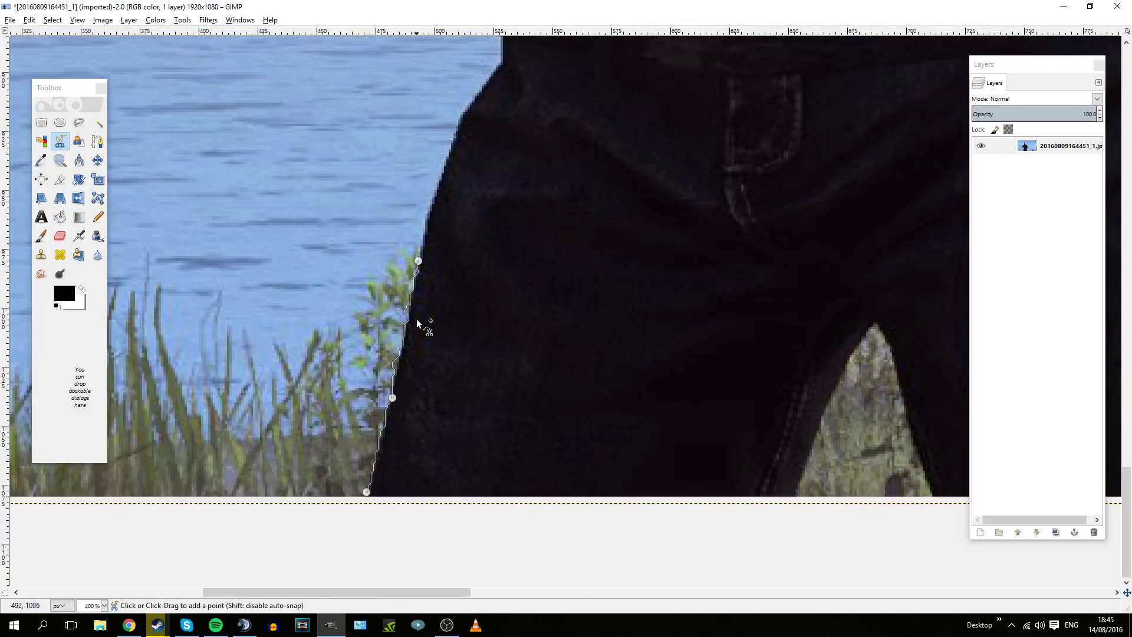
pyautogui.click(439, 183)
pyautogui.click(468, 105)
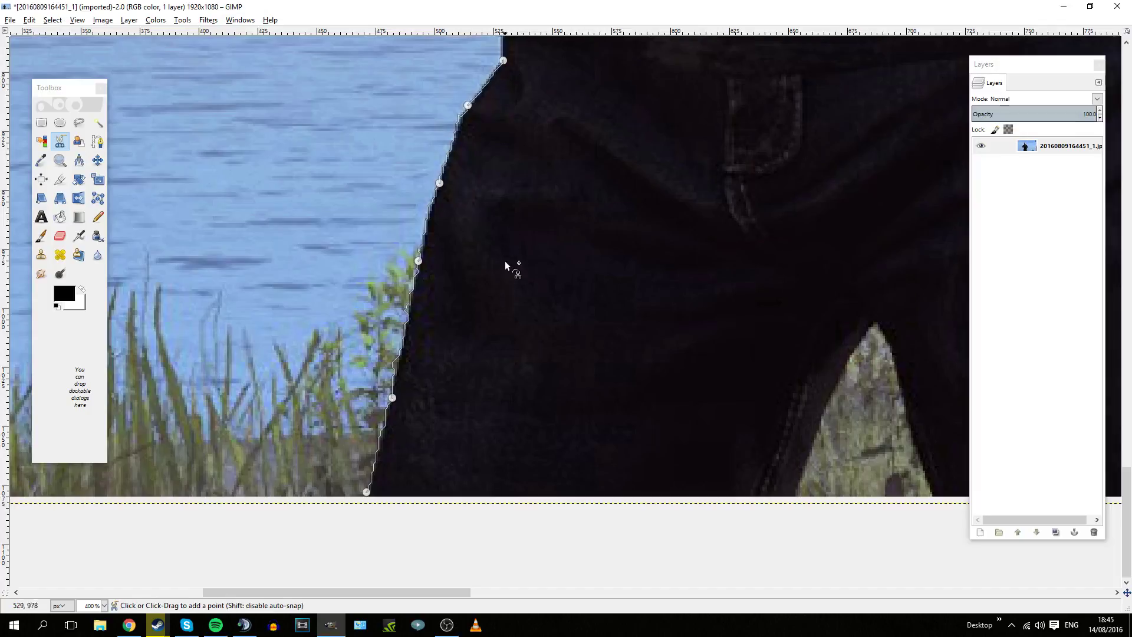
# Step: Continue the scissors outline up the man's side toward the waist, then discard it
pyautogui.scroll(5, 506, 318)
pyautogui.click(498, 441)
pyautogui.click(482, 429)
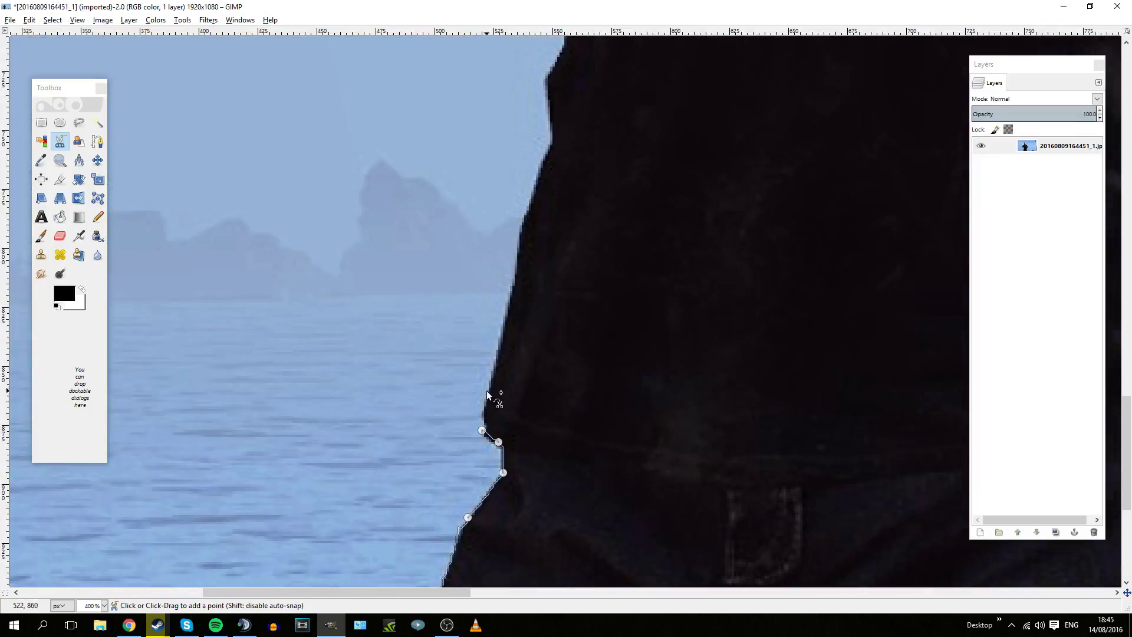
pyautogui.click(488, 399)
pyautogui.click(503, 321)
pyautogui.click(517, 263)
pyautogui.scroll(-4, 535, 370)
pyautogui.scroll(5, 498, 510)
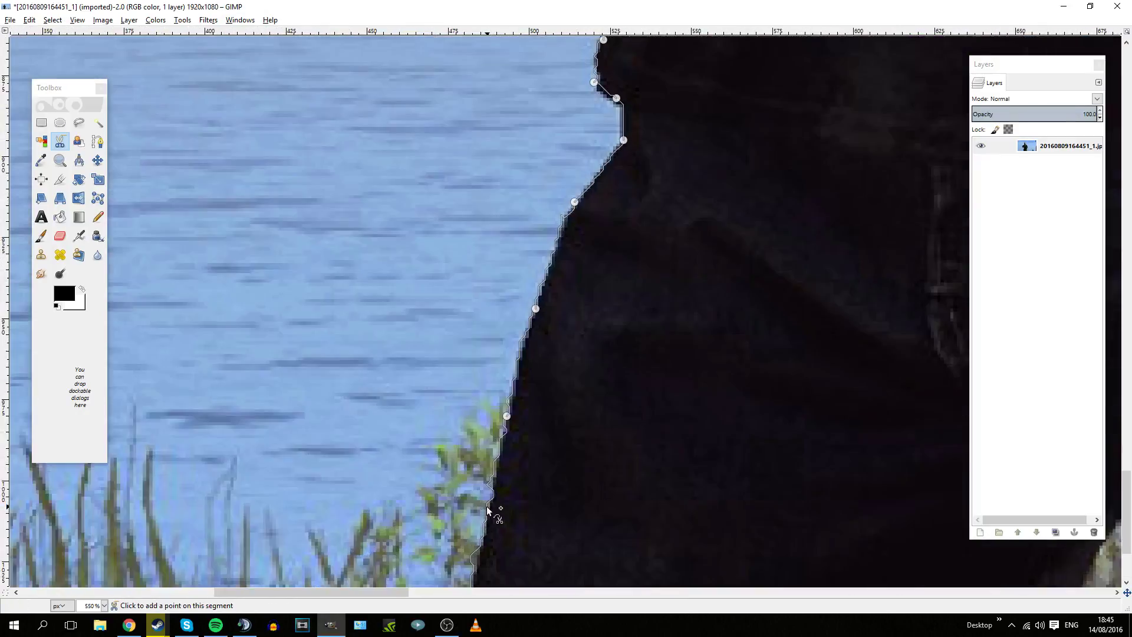
pyautogui.scroll(-3, 480, 548)
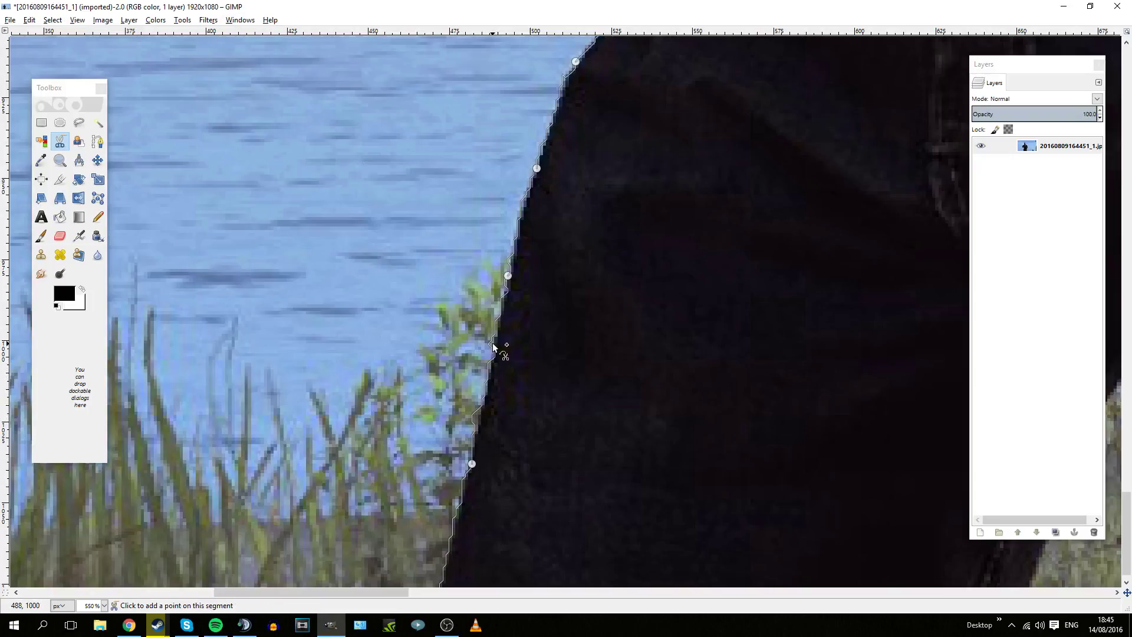
pyautogui.scroll(-3, 467, 363)
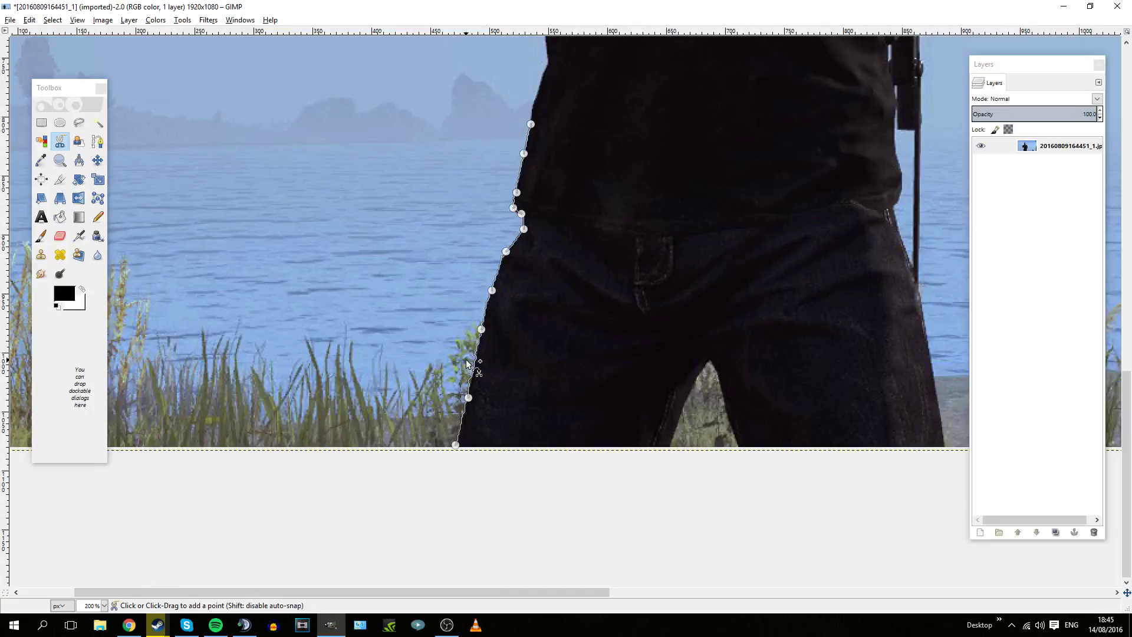
pyautogui.scroll(5, 467, 364)
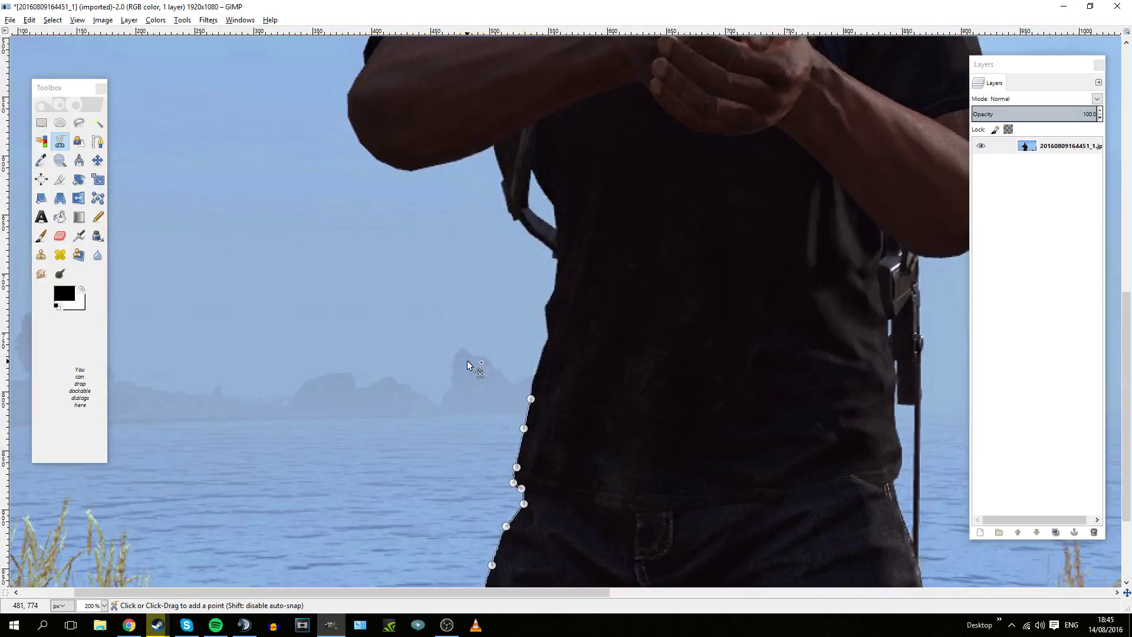
pyautogui.scroll(3, 562, 411)
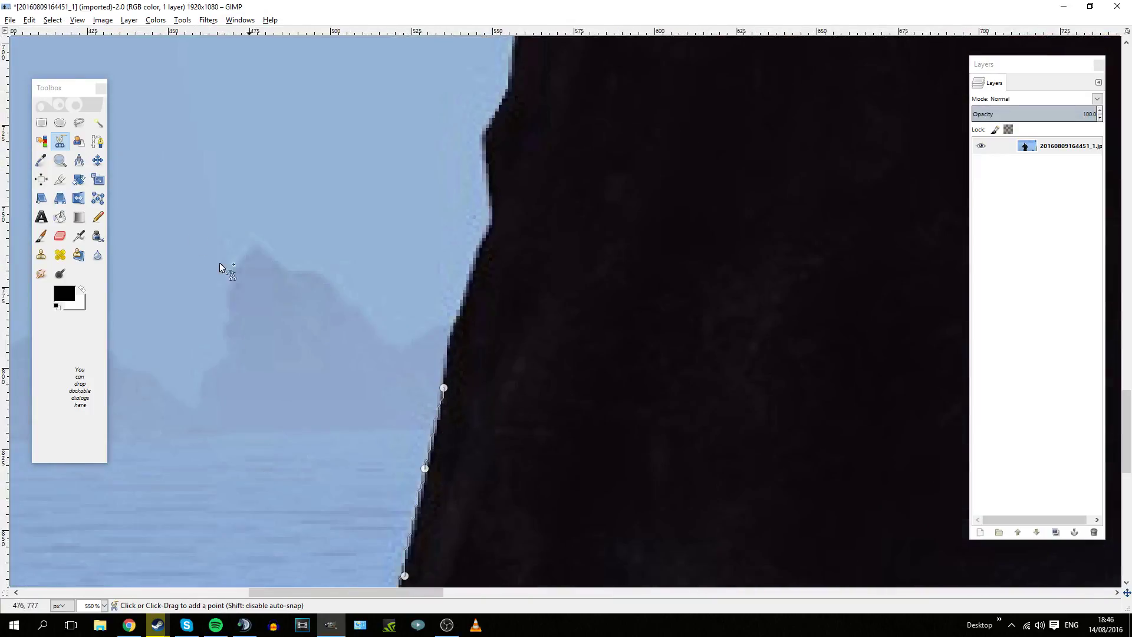
pyautogui.press('1')
pyautogui.press('f')
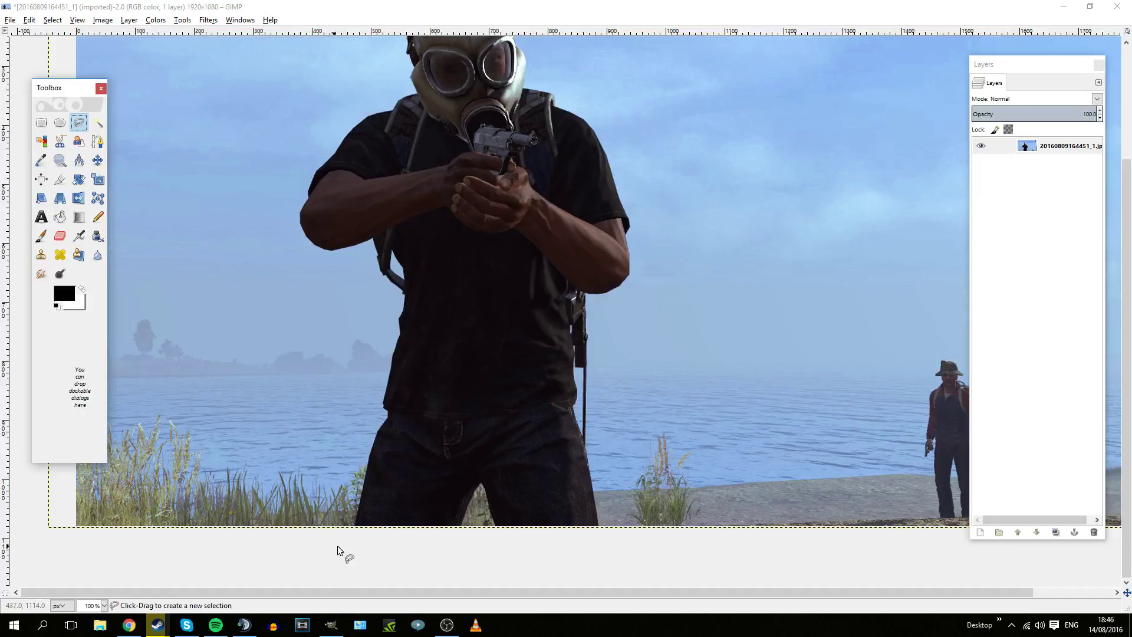
# Step: Start a Free Select outline along the man's jeans edge up to the hip
pyautogui.scroll(5, 343, 542)
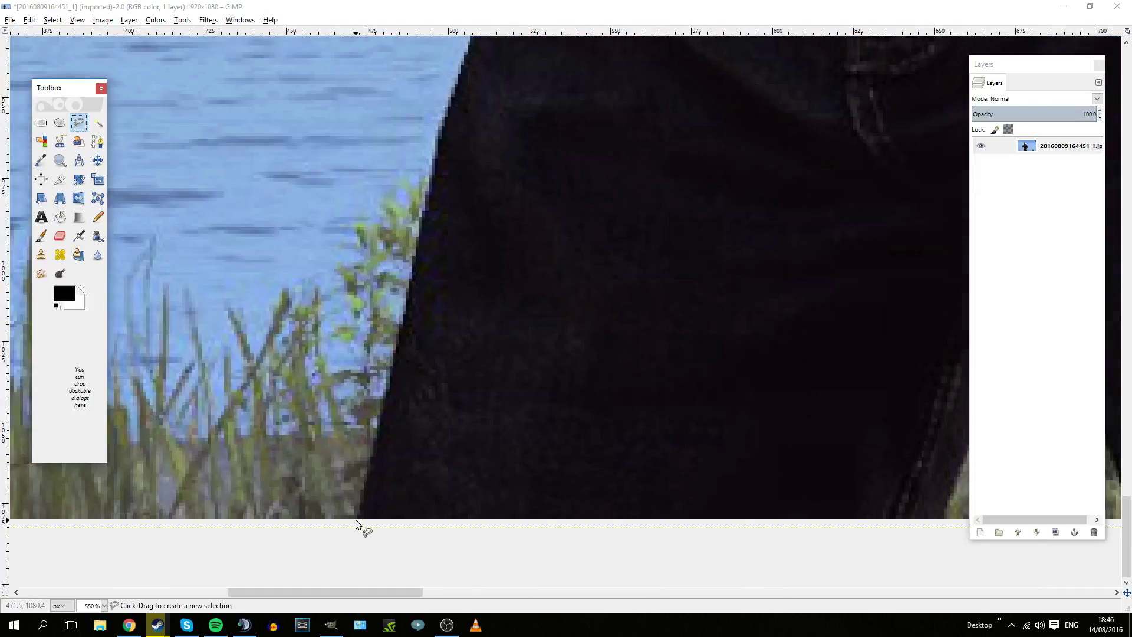
pyautogui.click(355, 520)
pyautogui.click(423, 211)
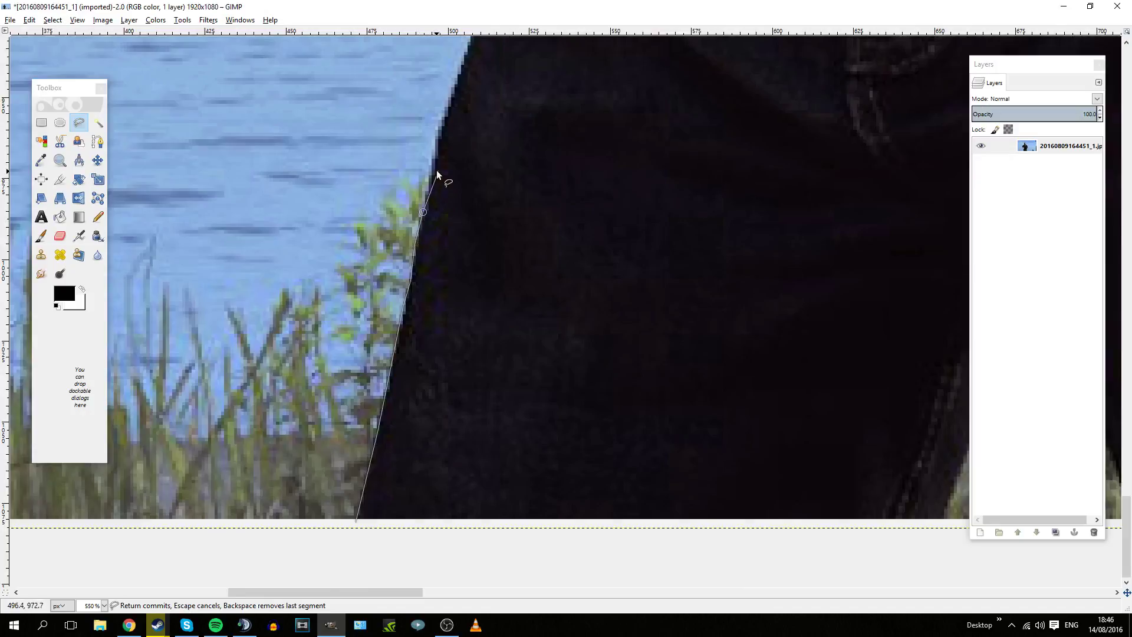
pyautogui.click(431, 167)
pyautogui.click(437, 132)
pyautogui.click(452, 93)
pyautogui.scroll(3, 473, 229)
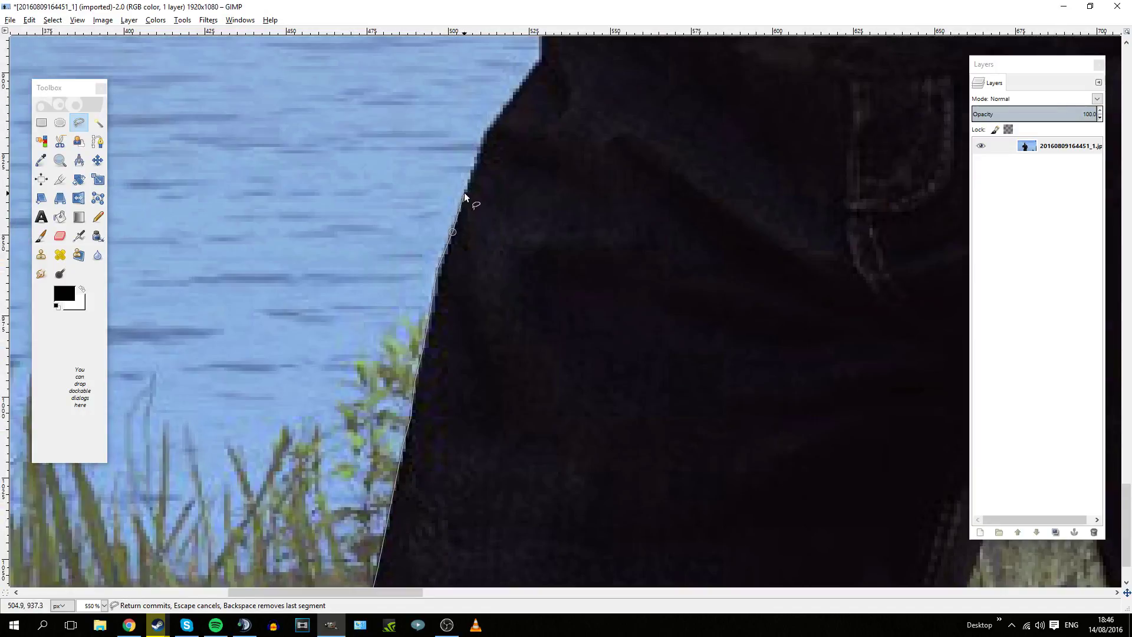
pyautogui.scroll(9, 465, 192)
# Step: Continue the outline around the hip and up the shirt's side, then zoom in
pyautogui.click(520, 372)
pyautogui.click(522, 352)
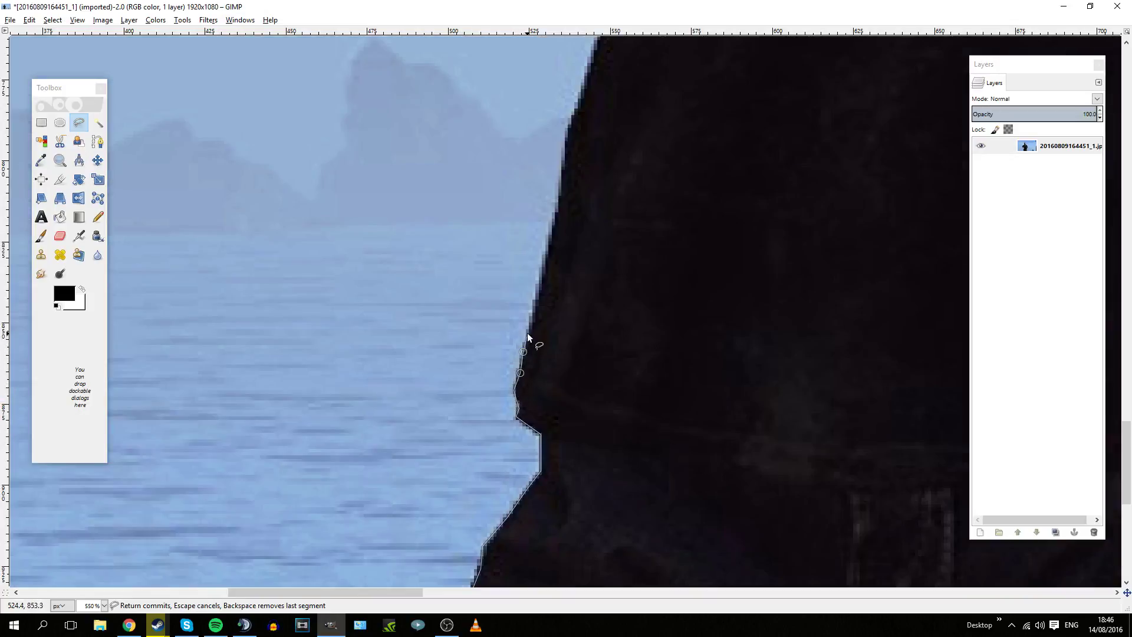
pyautogui.click(536, 299)
pyautogui.scroll(2, 537, 300)
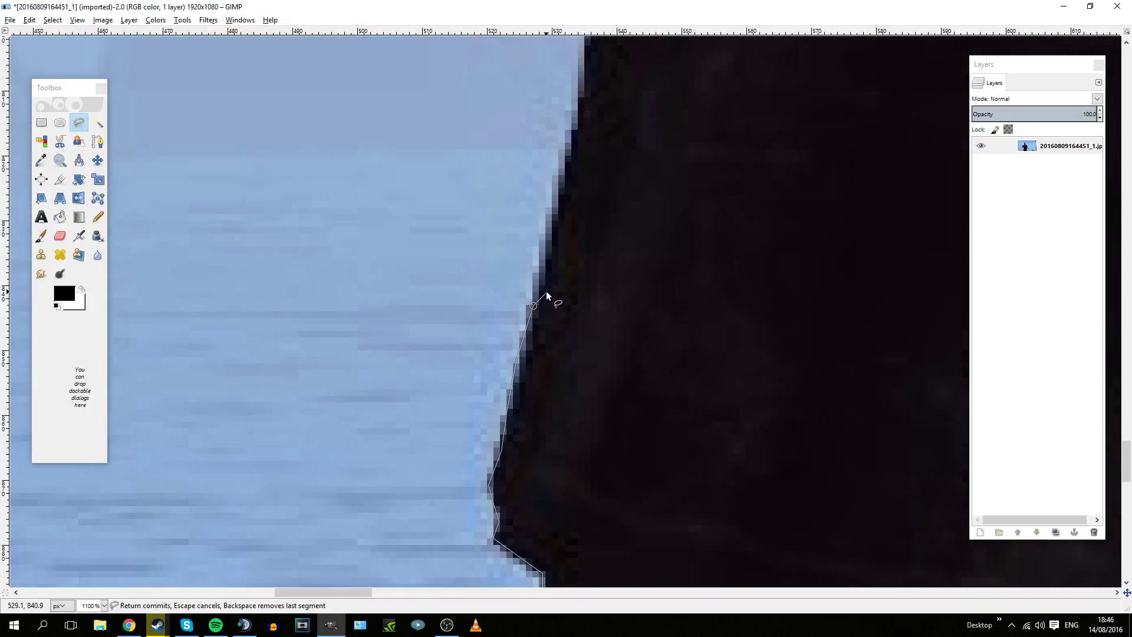
pyautogui.scroll(3, 549, 316)
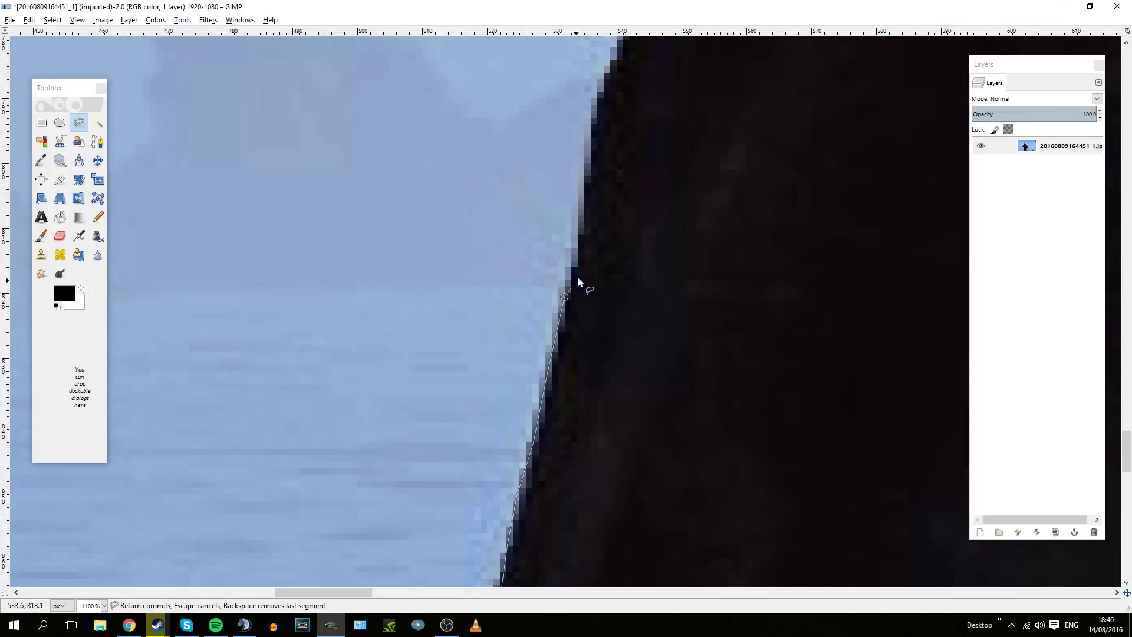
pyautogui.click(582, 189)
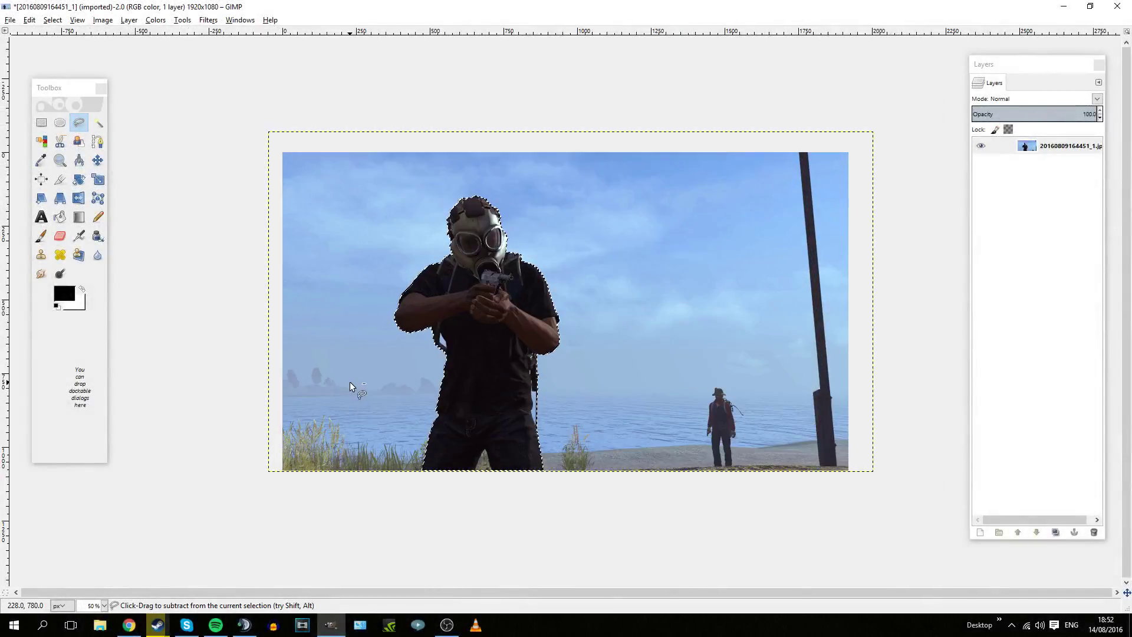
pyautogui.press('+')
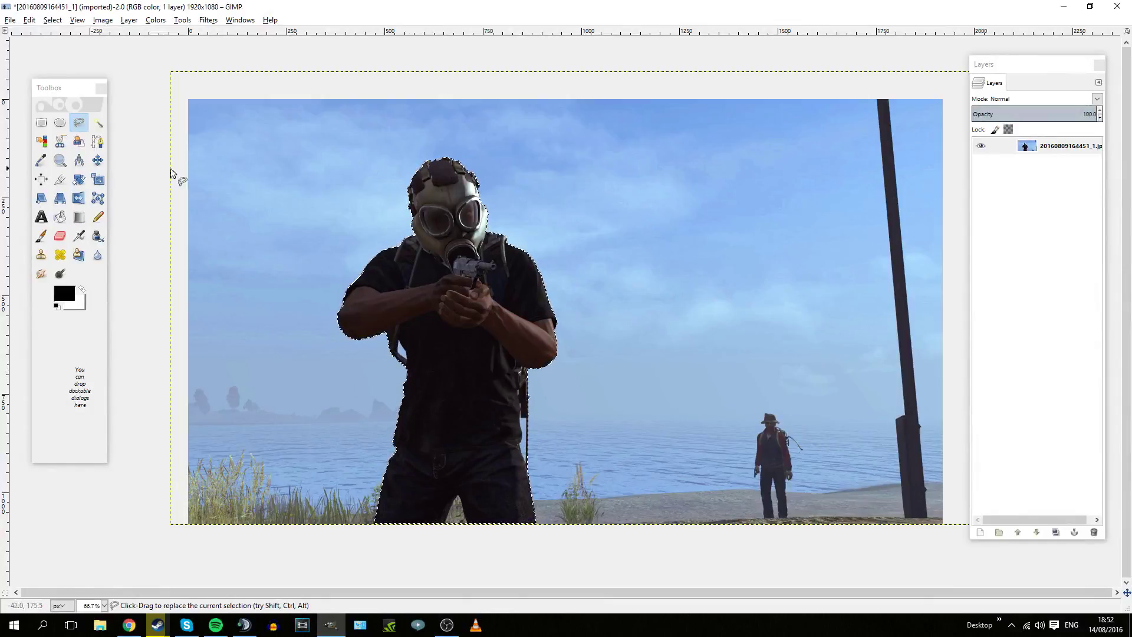
# Step: Zoom in and Fuzzy Select–subtract the speckled blue fragments beside the strap from the man's selection
pyautogui.press('+')
pyautogui.press('+')
pyautogui.press('+')
pyautogui.scroll(-5, 678, 451)
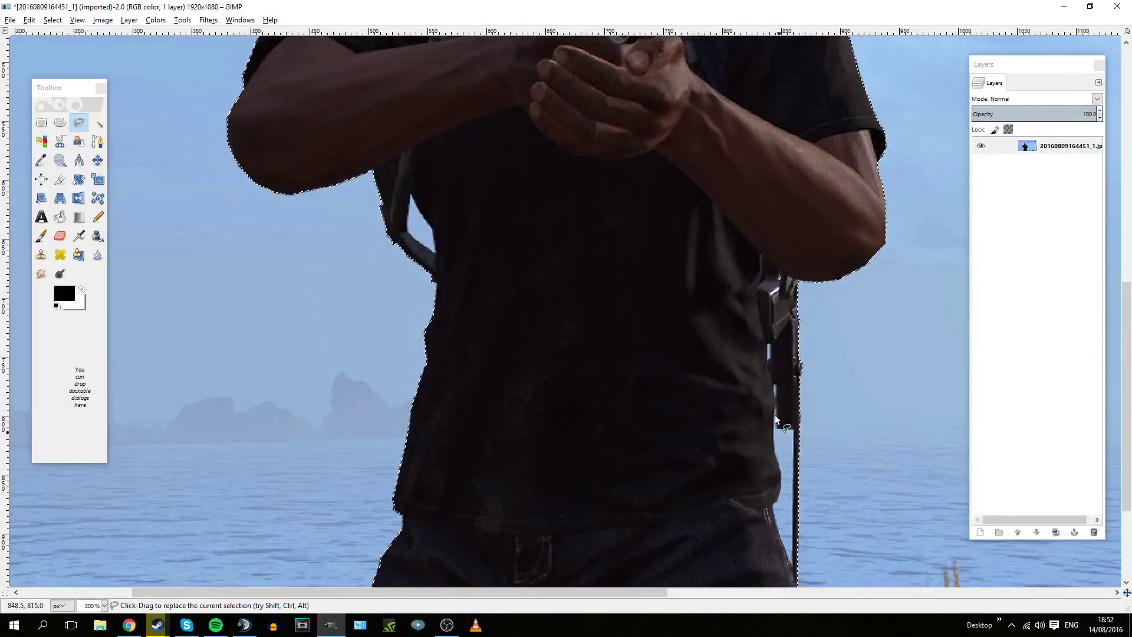
pyautogui.keyDown('ctrl'); pyautogui.scroll(-2, 628, 437); pyautogui.keyUp('ctrl')
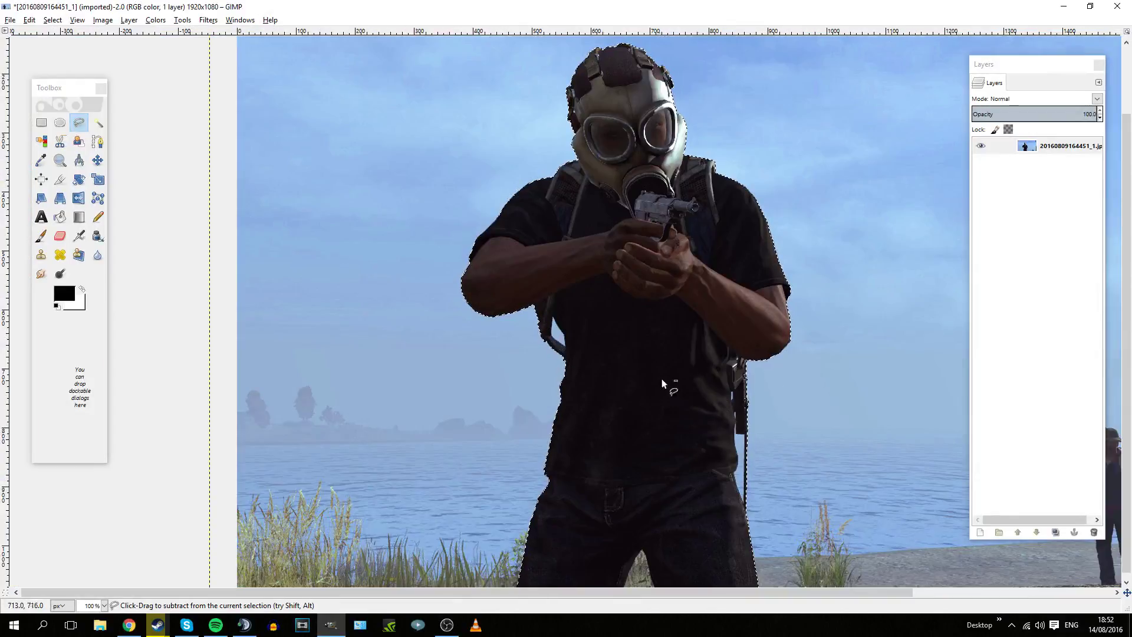
pyautogui.click(98, 123)
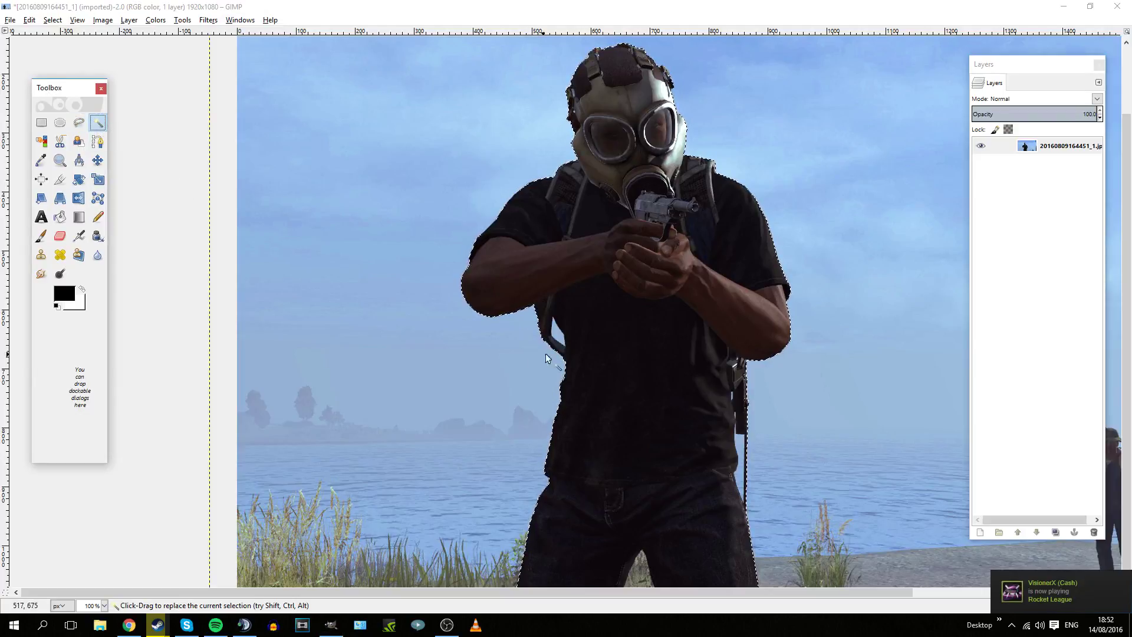
pyautogui.press('ctrl')
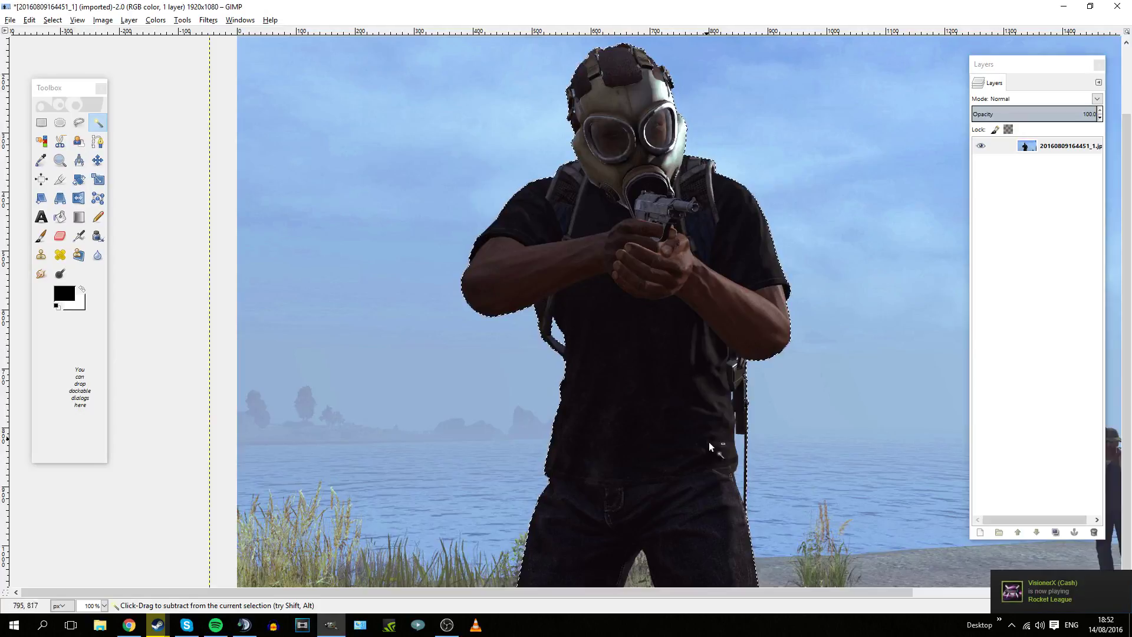
pyautogui.scroll(2, 754, 508)
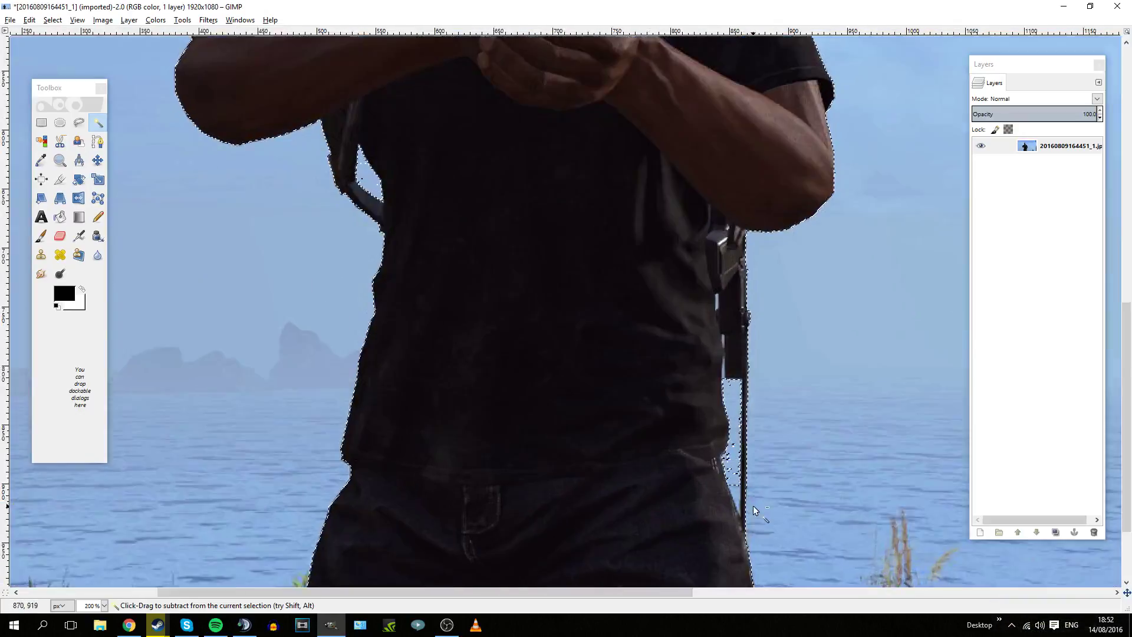
pyautogui.scroll(2, 754, 509)
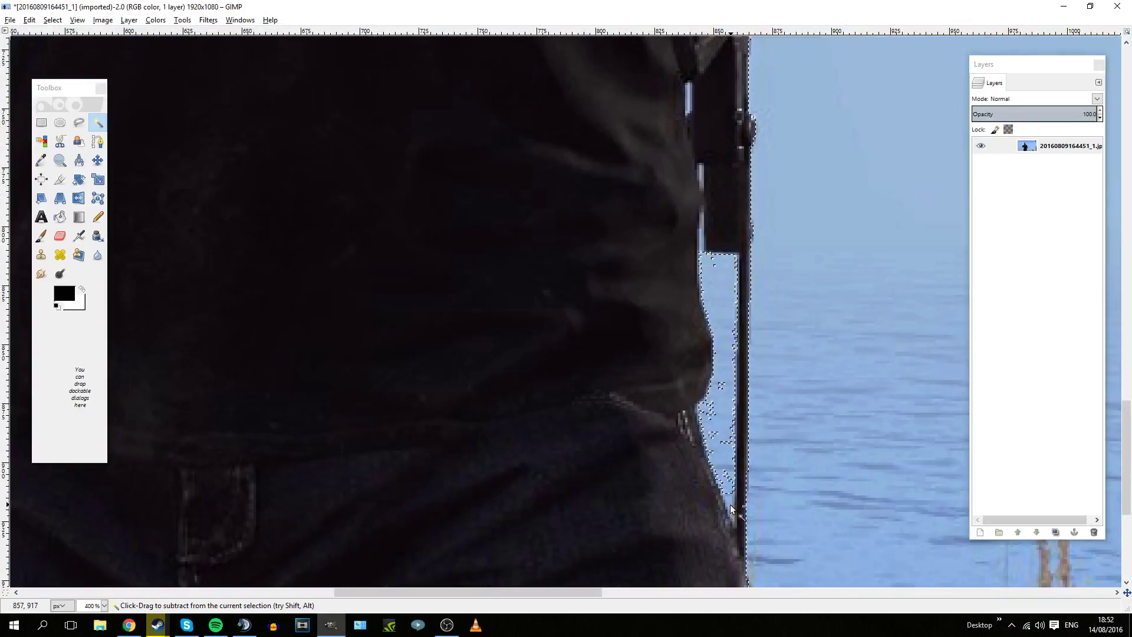
pyautogui.keyDown('ctrl'); pyautogui.click(731, 450); pyautogui.keyUp('ctrl')
# Step: Remove the remaining blue strip beside the strap, then invert the selection onto the background
pyautogui.keyDown('ctrl'); pyautogui.click(701, 240); pyautogui.keyUp('ctrl')
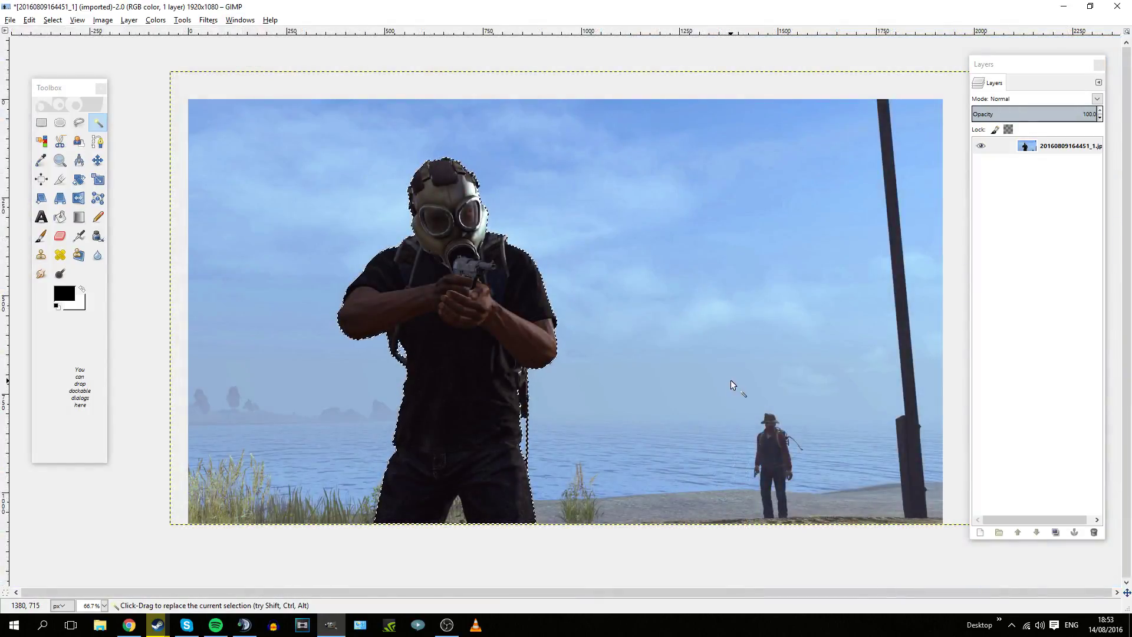
pyautogui.click(55, 20)
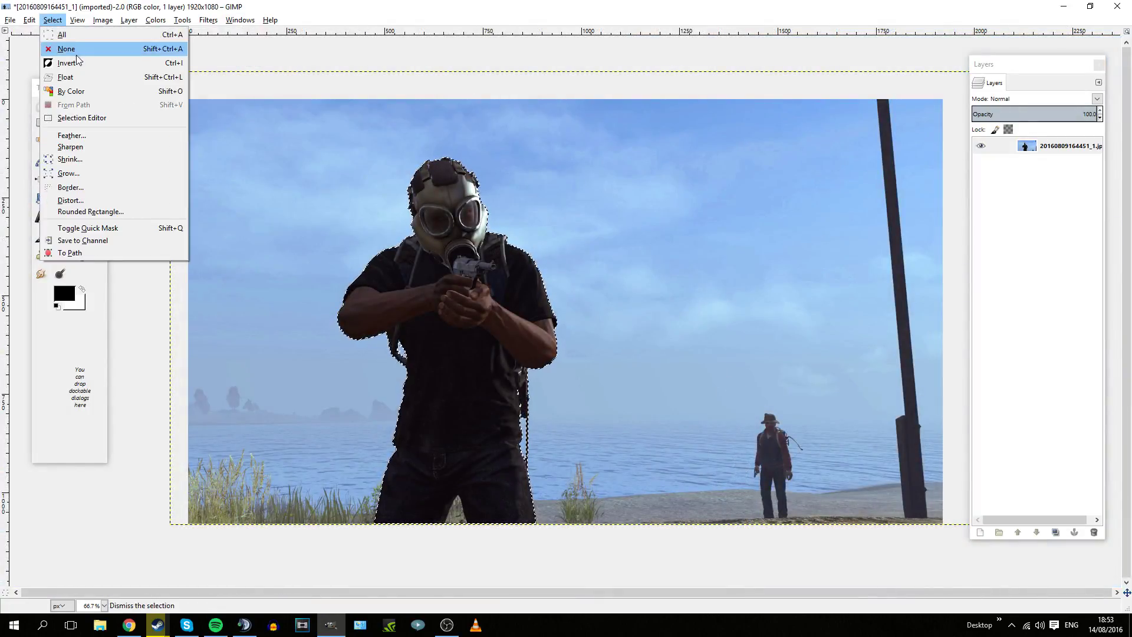
pyautogui.click(84, 65)
# Step: Apply an 11 px Gaussian blur to the background, then clear the selection
pyautogui.click(207, 21)
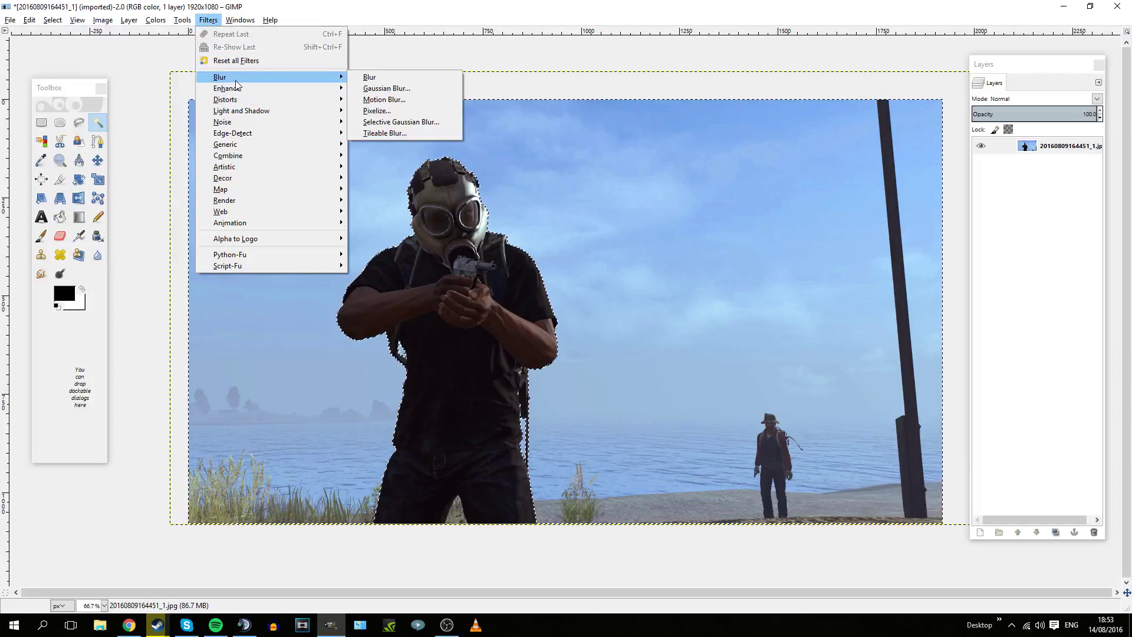
pyautogui.click(445, 89)
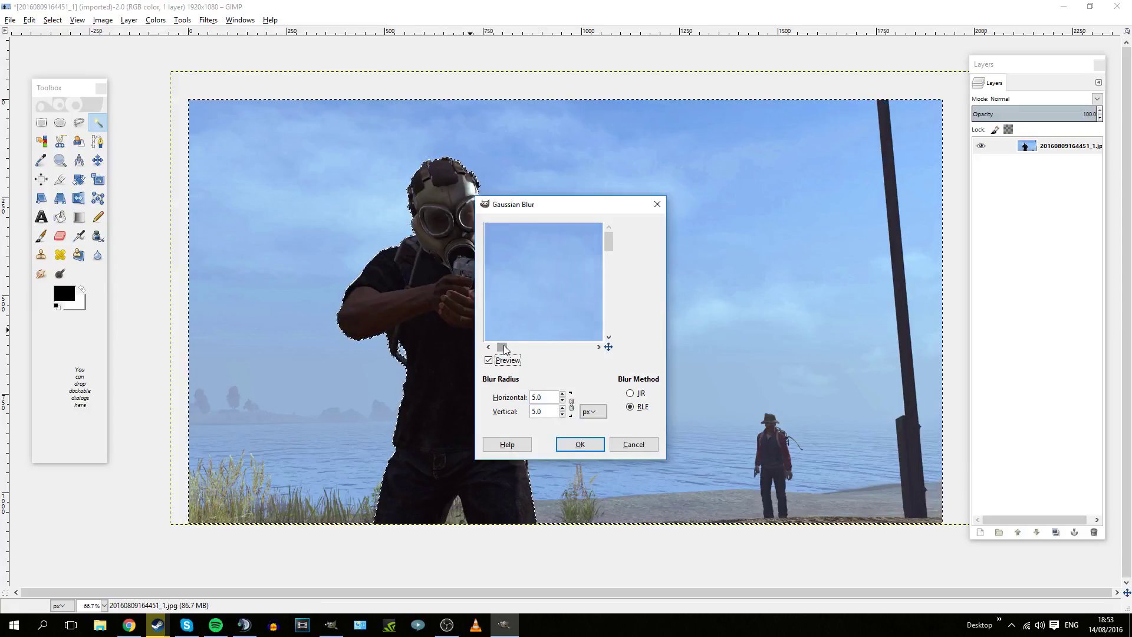
pyautogui.moveTo(498, 346); pyautogui.dragTo(530, 347)
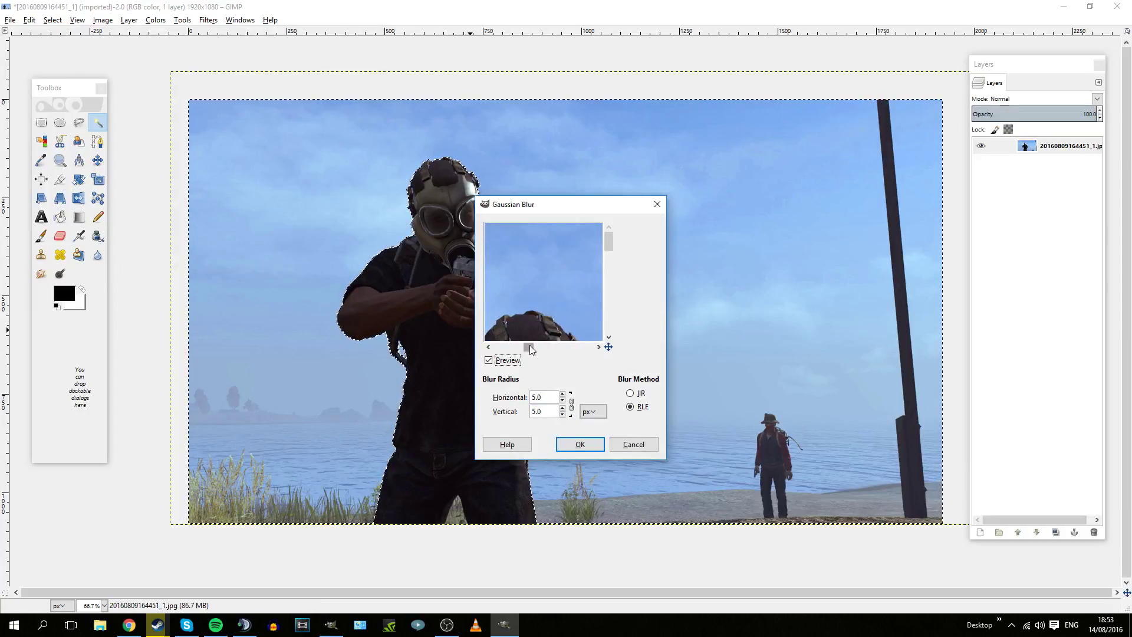
pyautogui.click(563, 394)
pyautogui.click(563, 394)
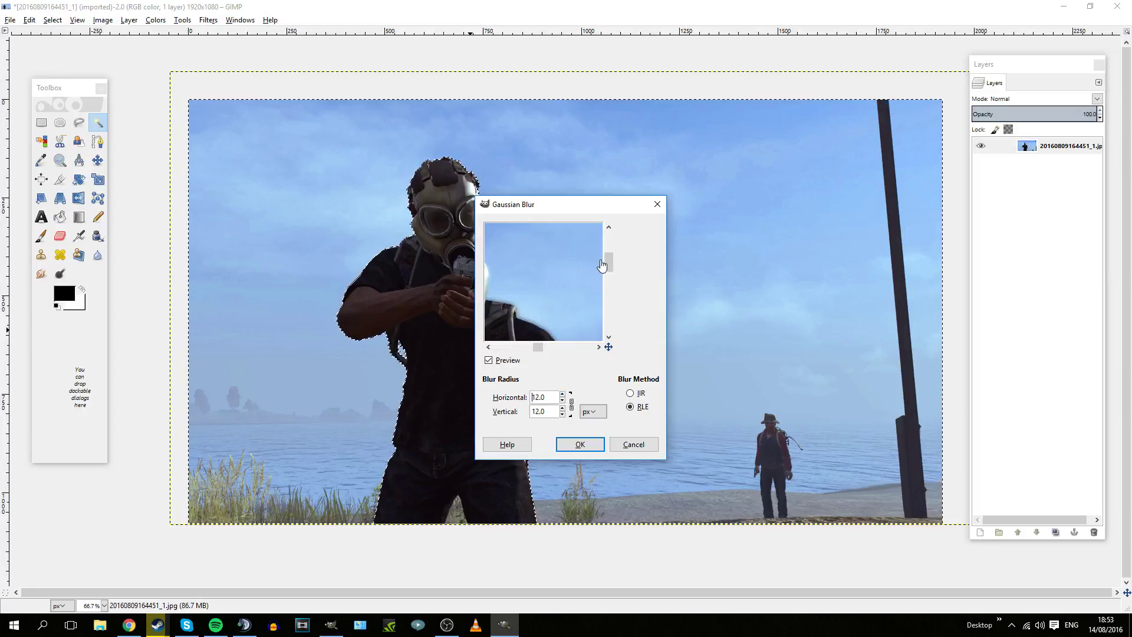
pyautogui.moveTo(608, 263); pyautogui.dragTo(609, 321)
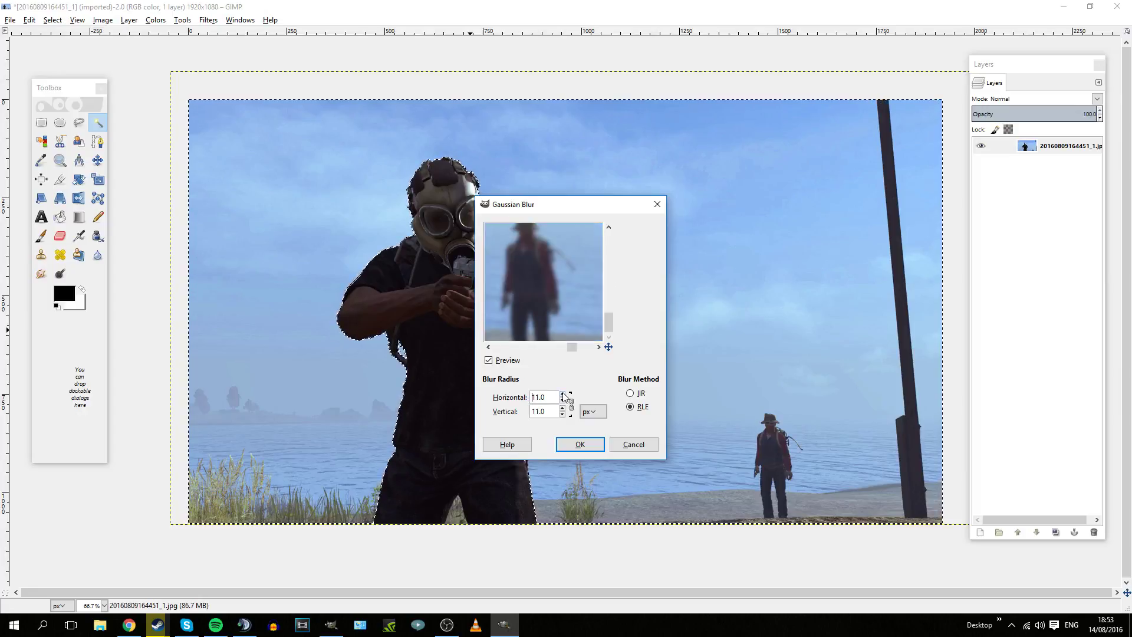
pyautogui.click(576, 446)
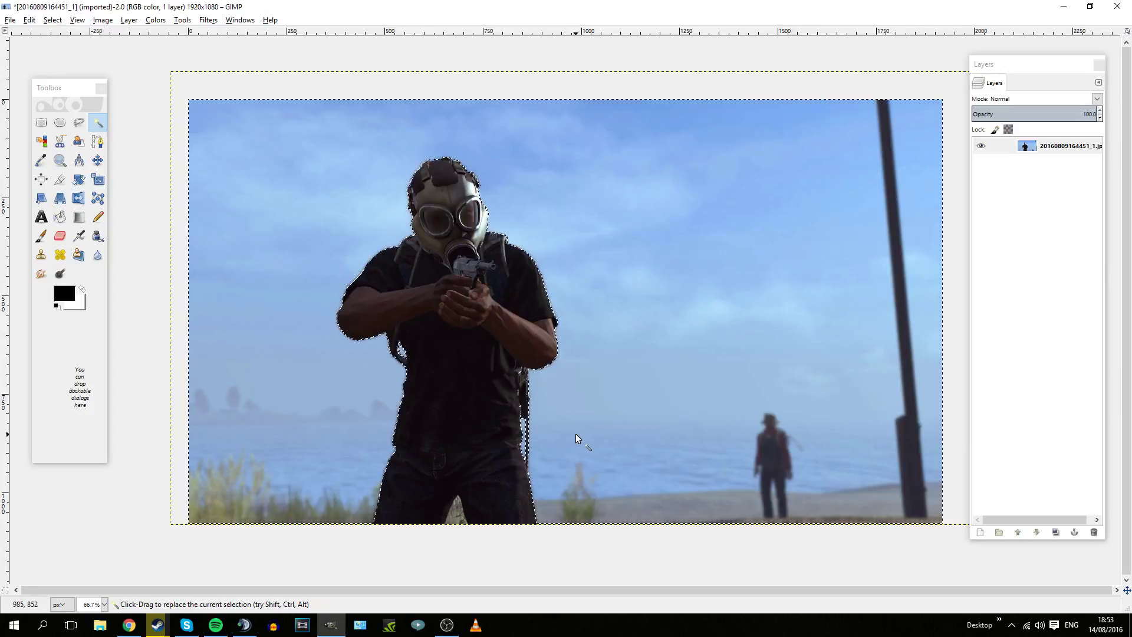
pyautogui.click(53, 20)
pyautogui.click(77, 45)
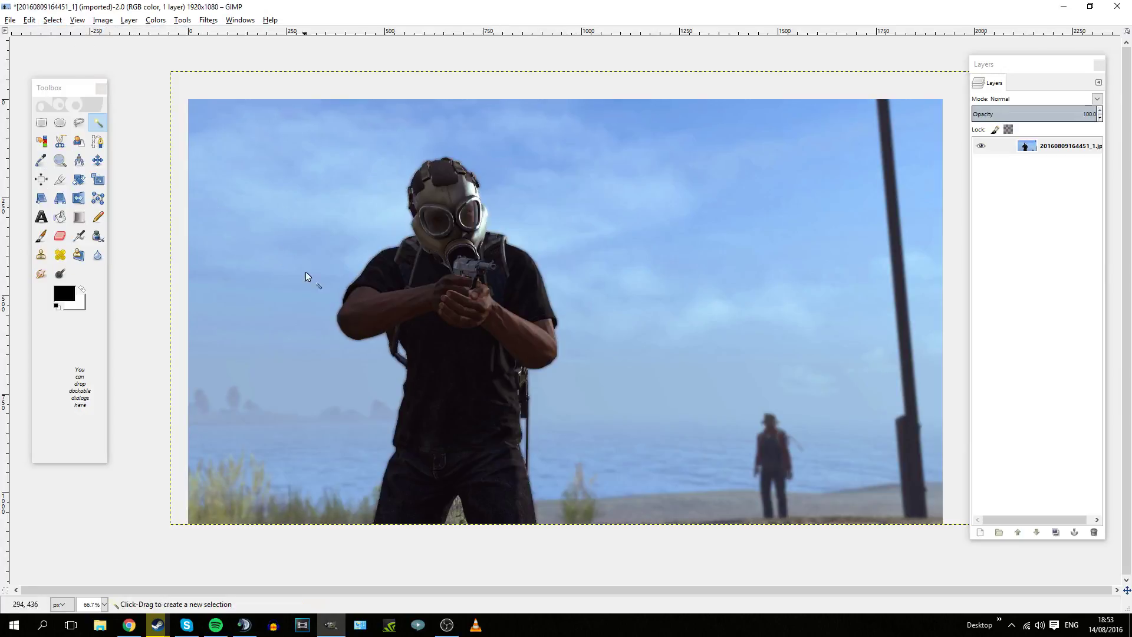
pyautogui.scroll(-3, 556, 435)
pyautogui.scroll(2, 583, 387)
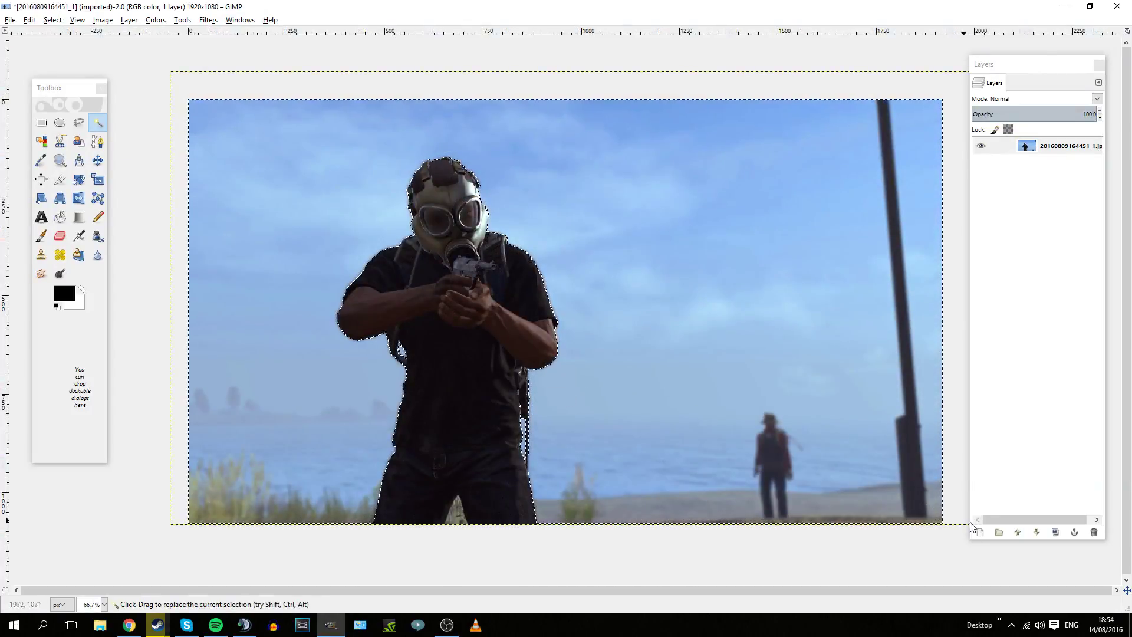
# Step: Add a new transparent layer named Layer and make it the active layer
pyautogui.click(979, 532)
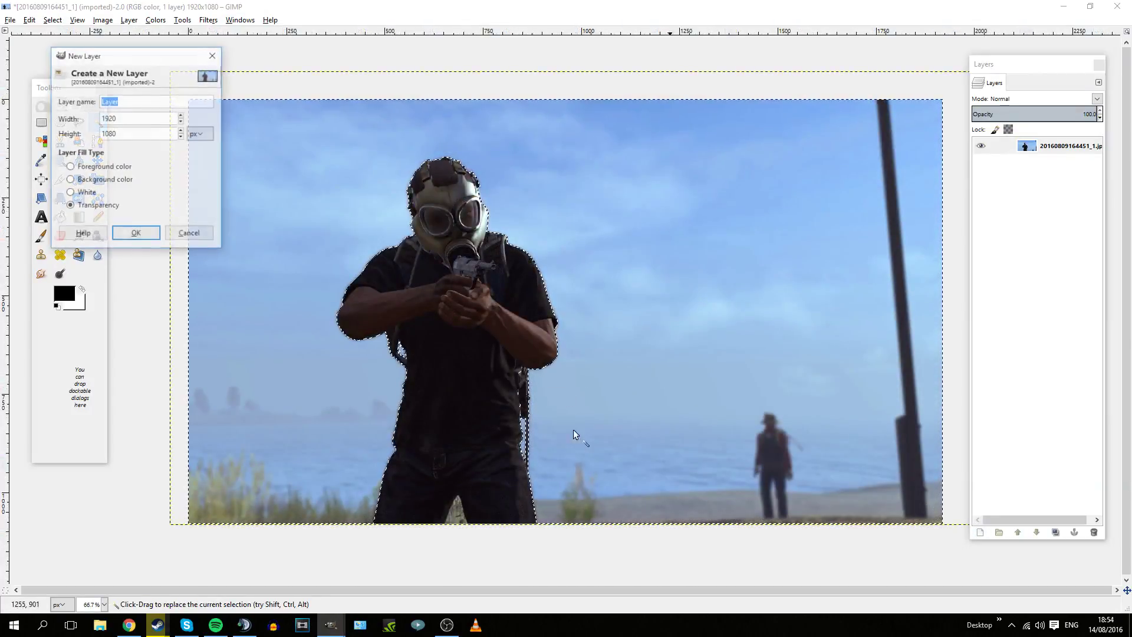
pyautogui.click(134, 230)
pyautogui.click(1044, 148)
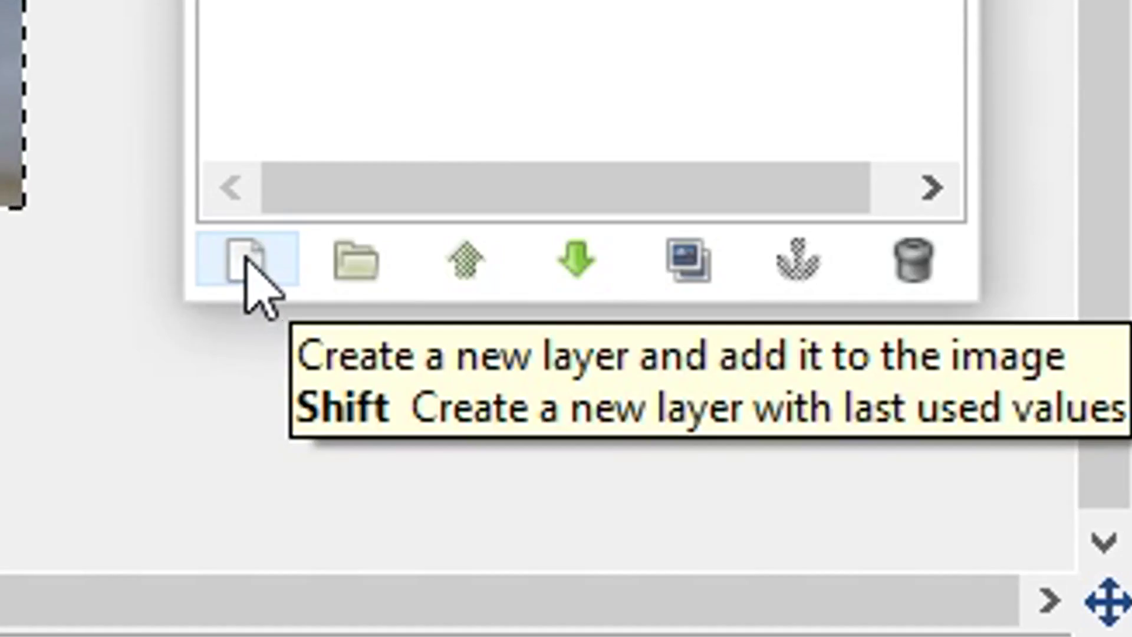
# Step: Create an extra new layer, then undo it
pyautogui.click(247, 261)
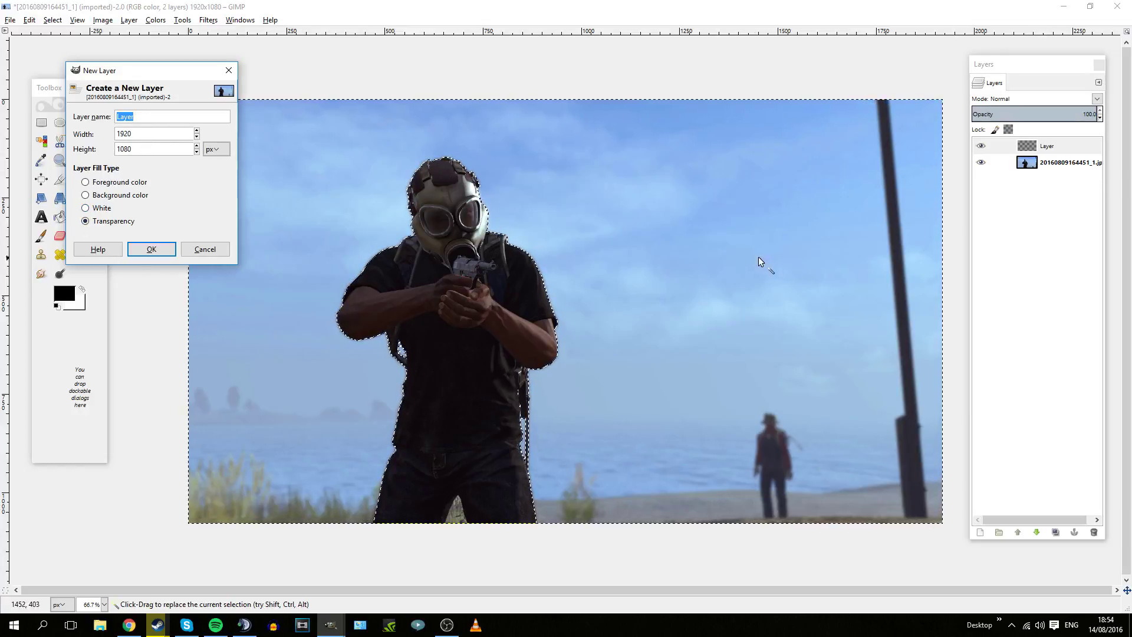
pyautogui.click(155, 248)
pyautogui.hotkey('ctrl', 'z')
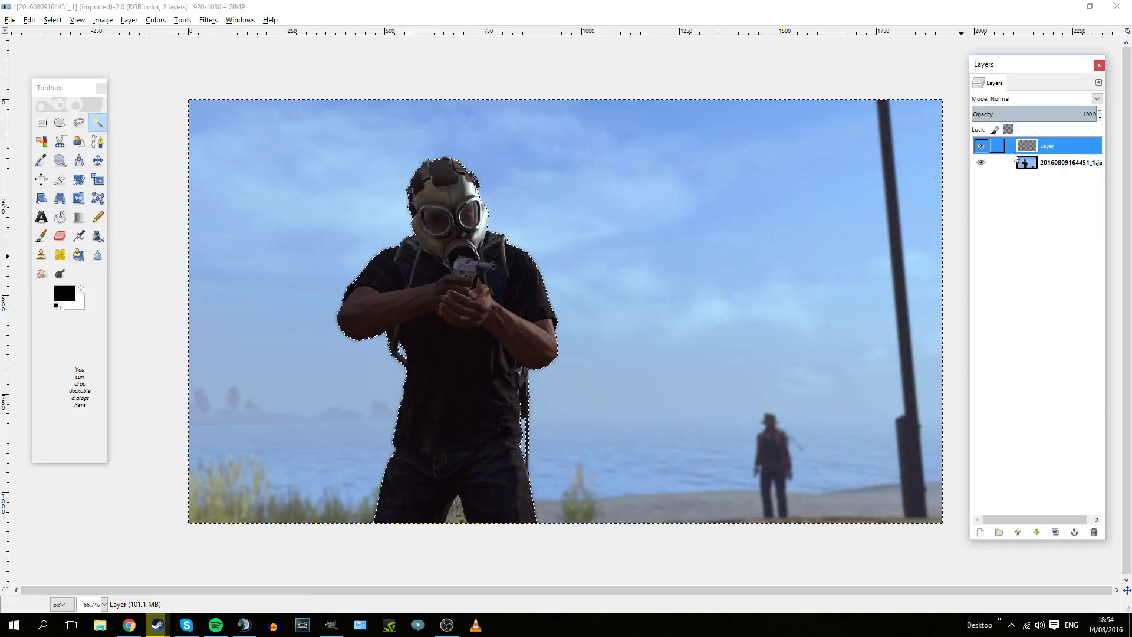
# Step: Grow the selection a few pixels beyond the gas-masked man's outline
pyautogui.press('1')
pyautogui.press('-')
pyautogui.press('-')
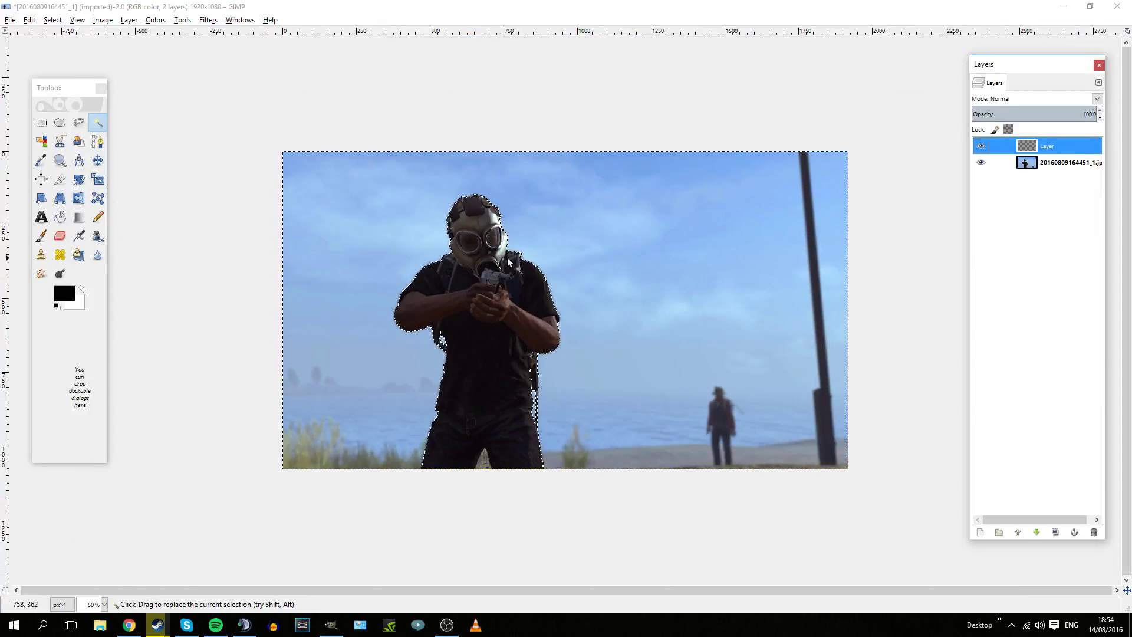
pyautogui.press('+')
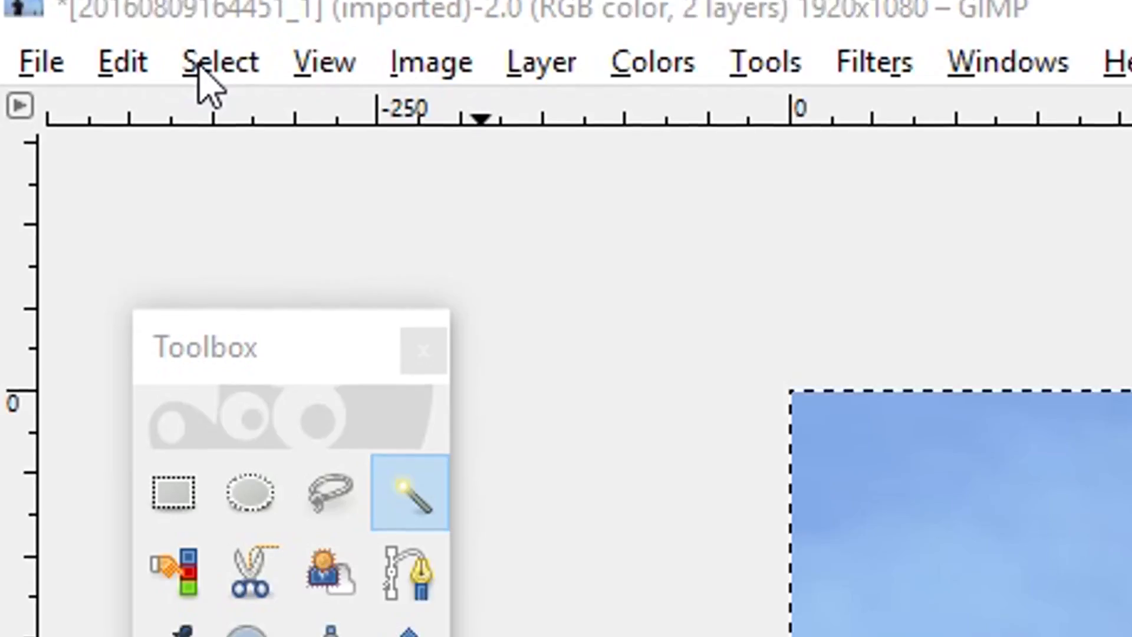
pyautogui.click(52, 21)
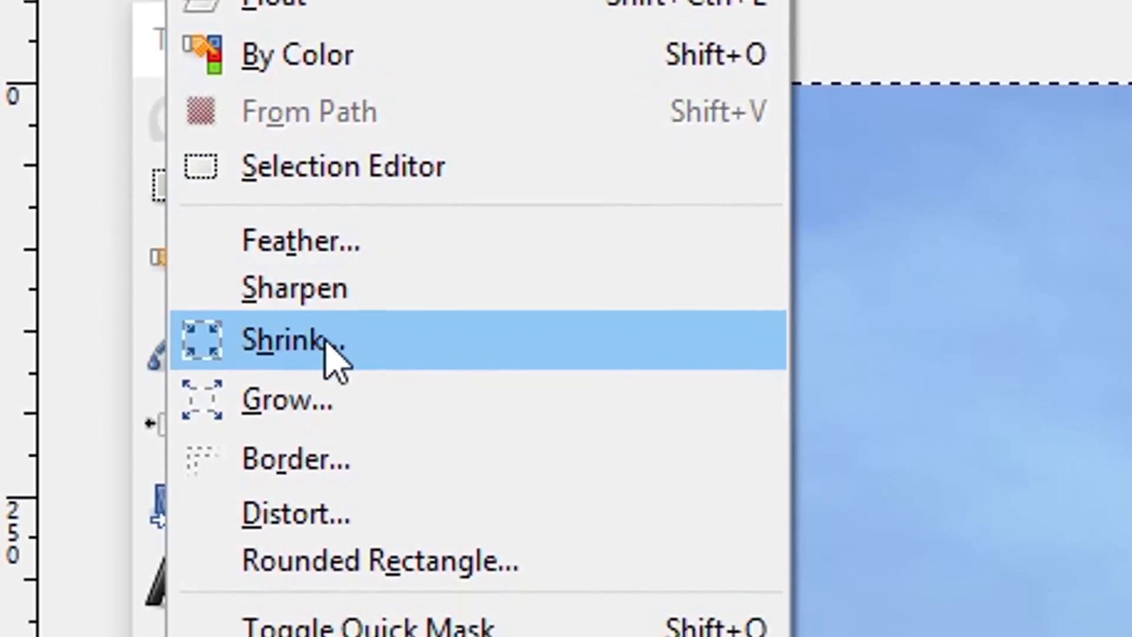
pyautogui.click(333, 404)
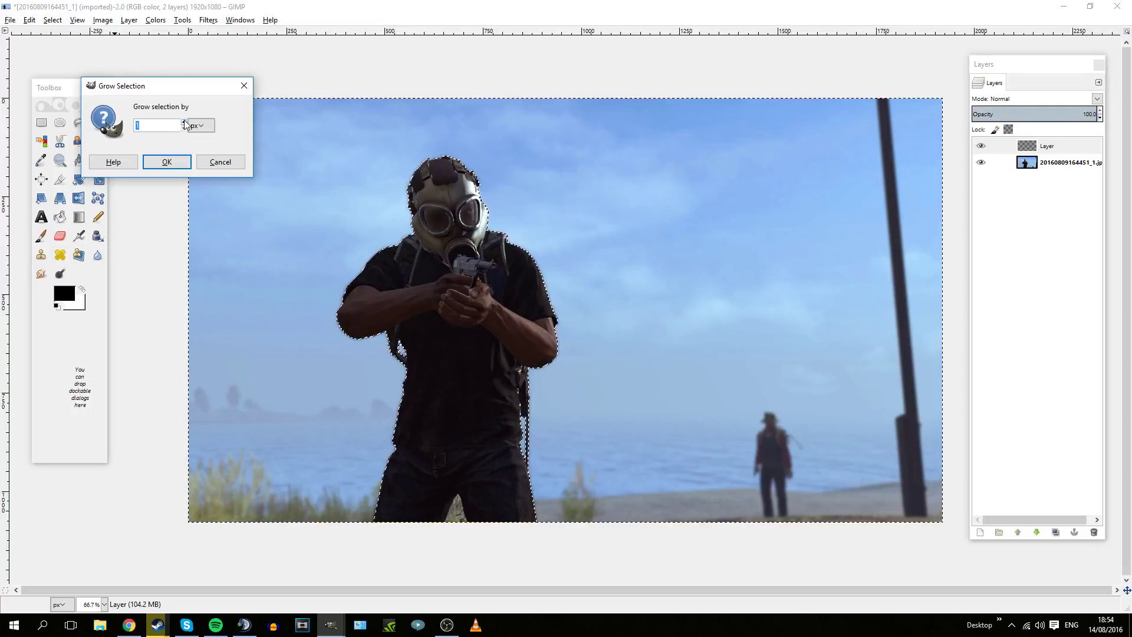
pyautogui.scroll(2, 184, 124)
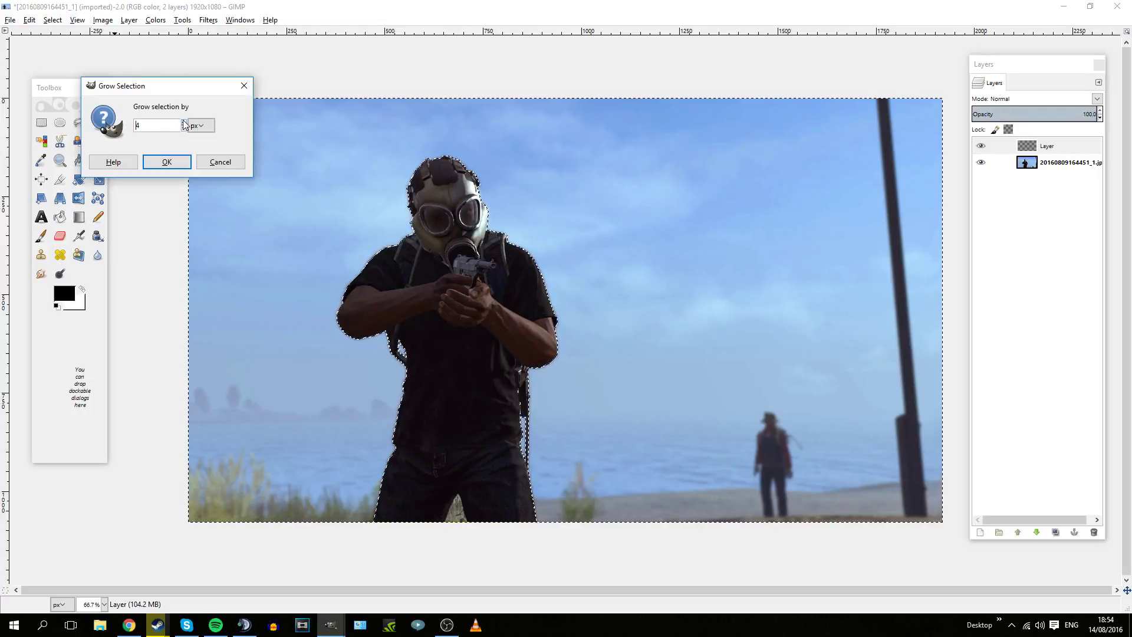
pyautogui.click(167, 161)
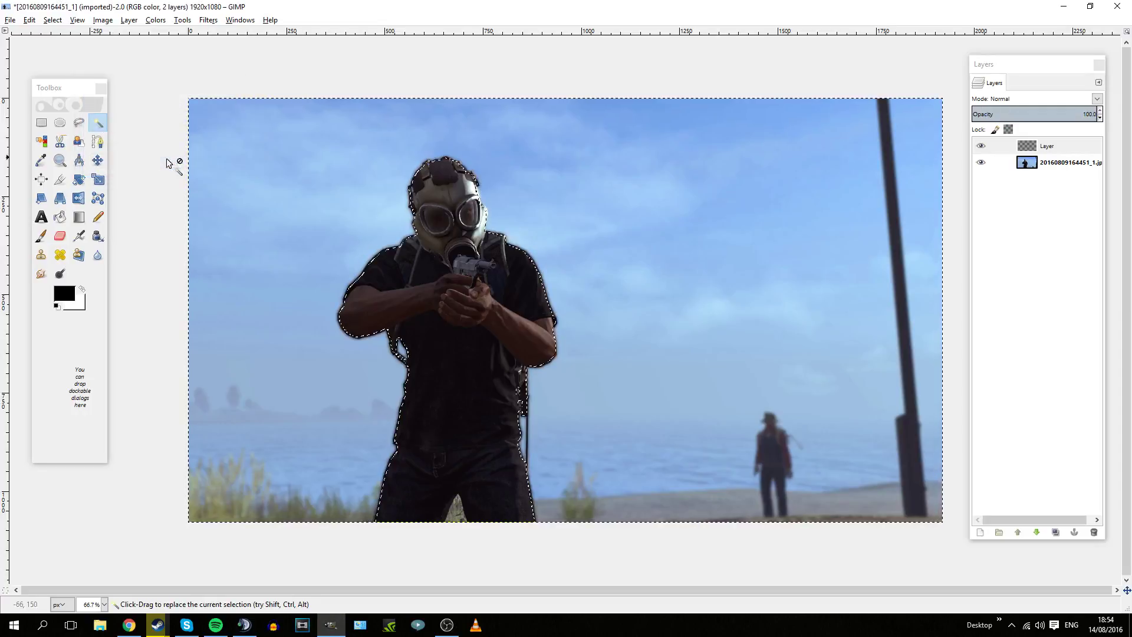
# Step: Invert the selection, then grow it again slightly around the figure
pyautogui.click(54, 21)
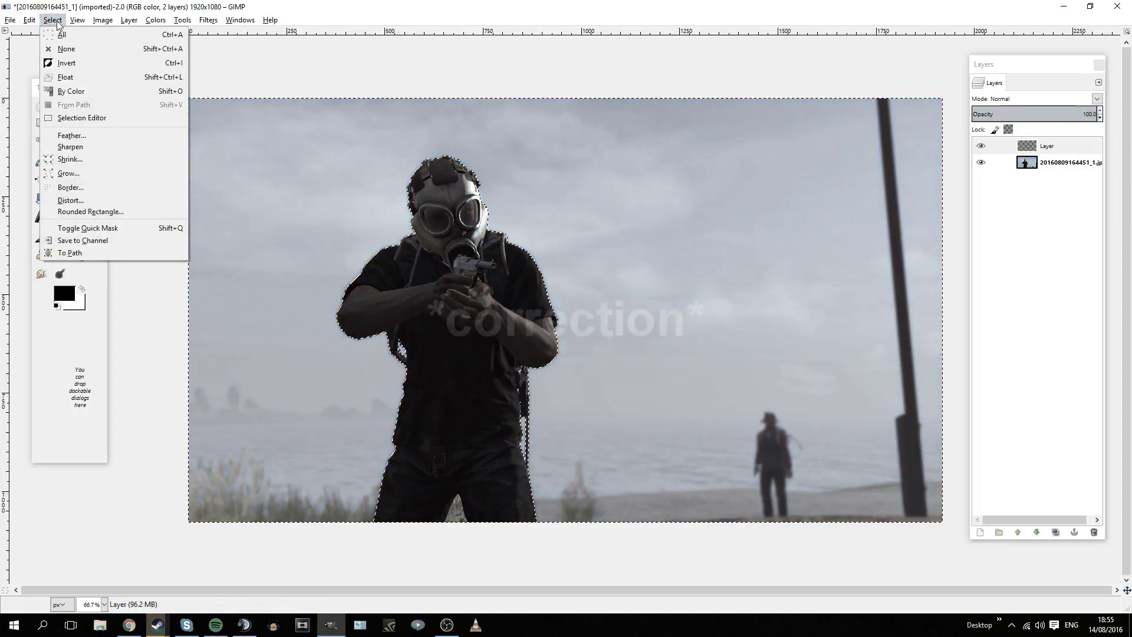
pyautogui.click(113, 62)
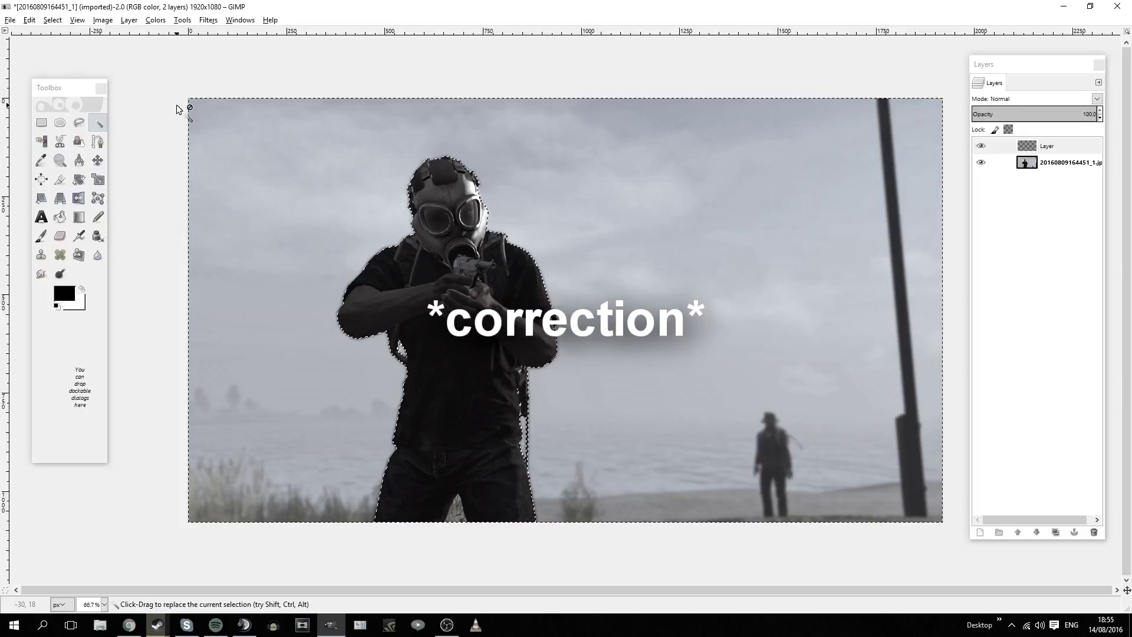
pyautogui.click(53, 19)
pyautogui.click(69, 173)
pyautogui.click(209, 191)
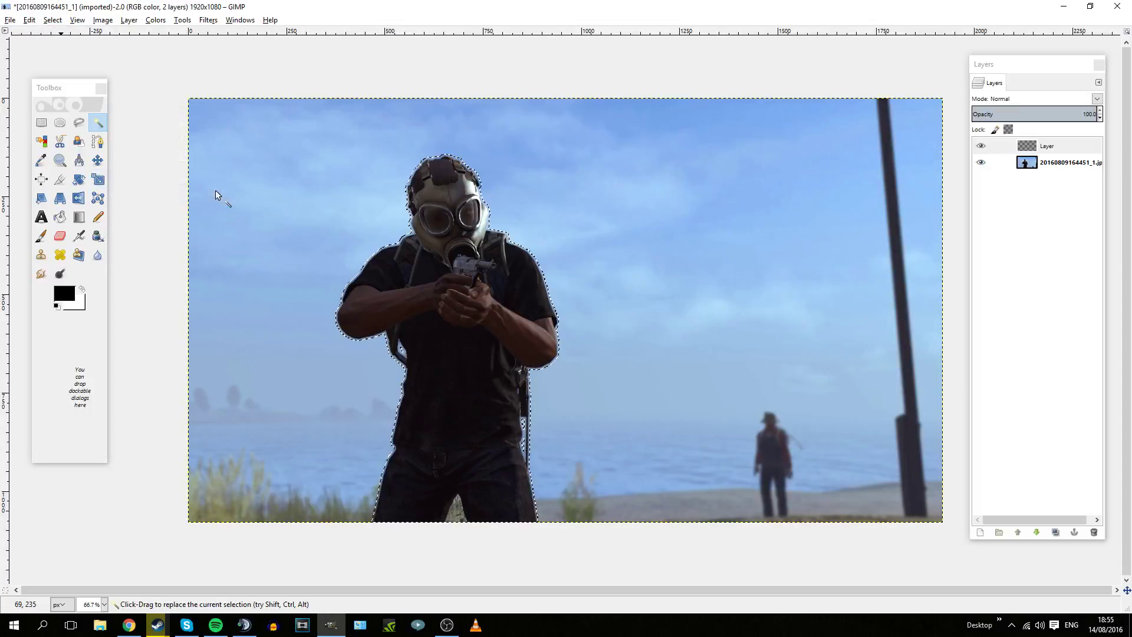
pyautogui.scroll(1, 391, 252)
# Step: Make the transparent Layer active and switch to the Bucket Fill tool
pyautogui.click(1055, 145)
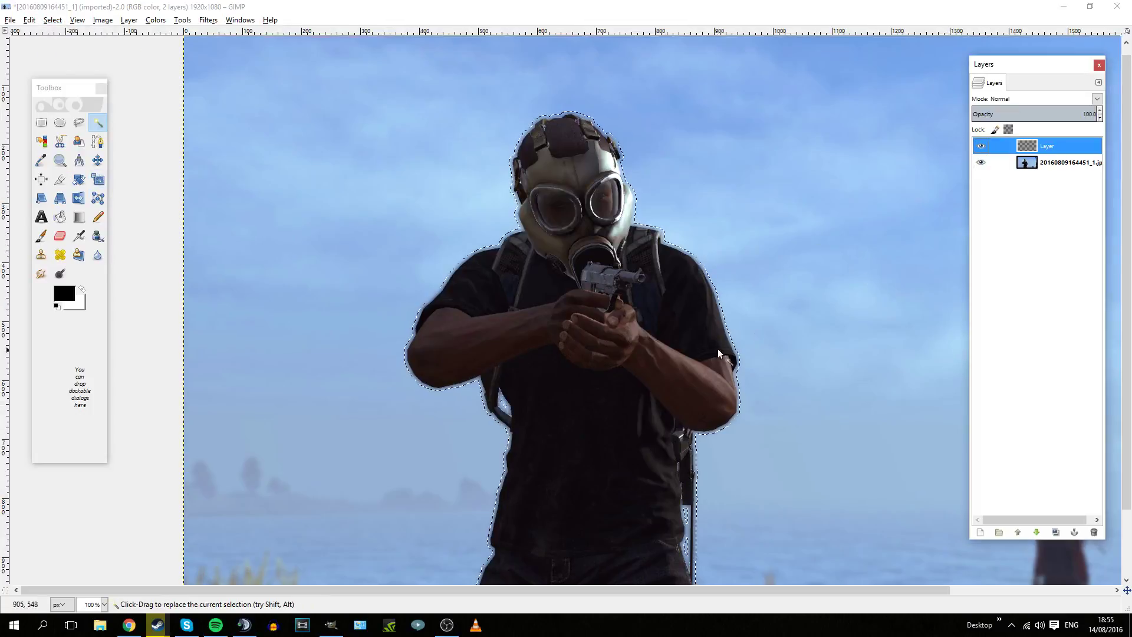
pyautogui.scroll(-2, 717, 348)
pyautogui.scroll(1, 489, 327)
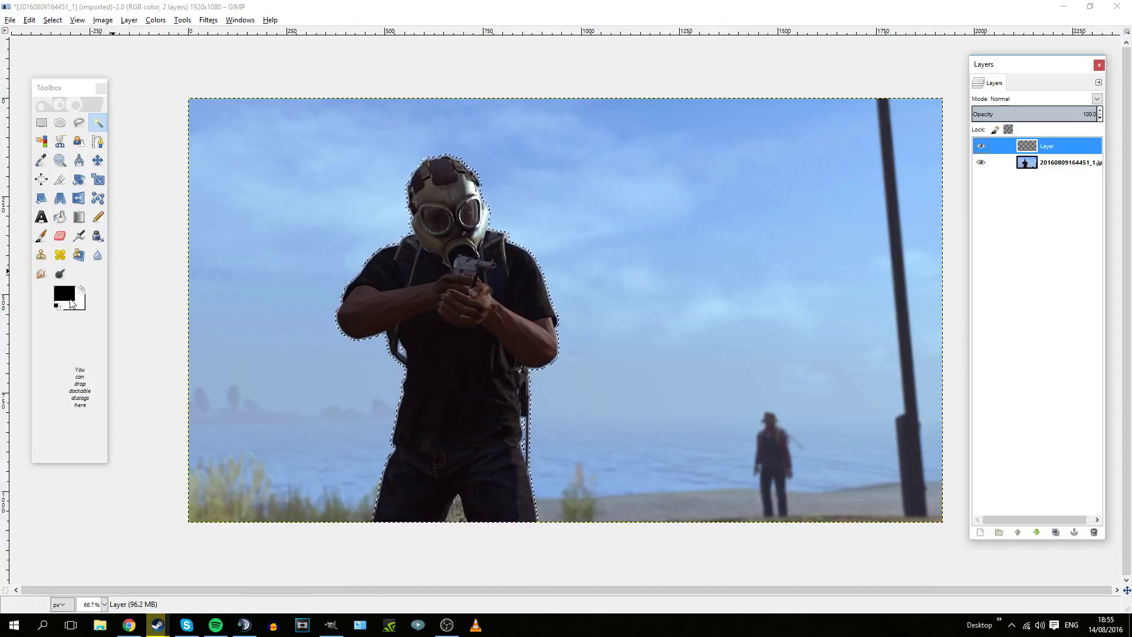
pyautogui.click(61, 219)
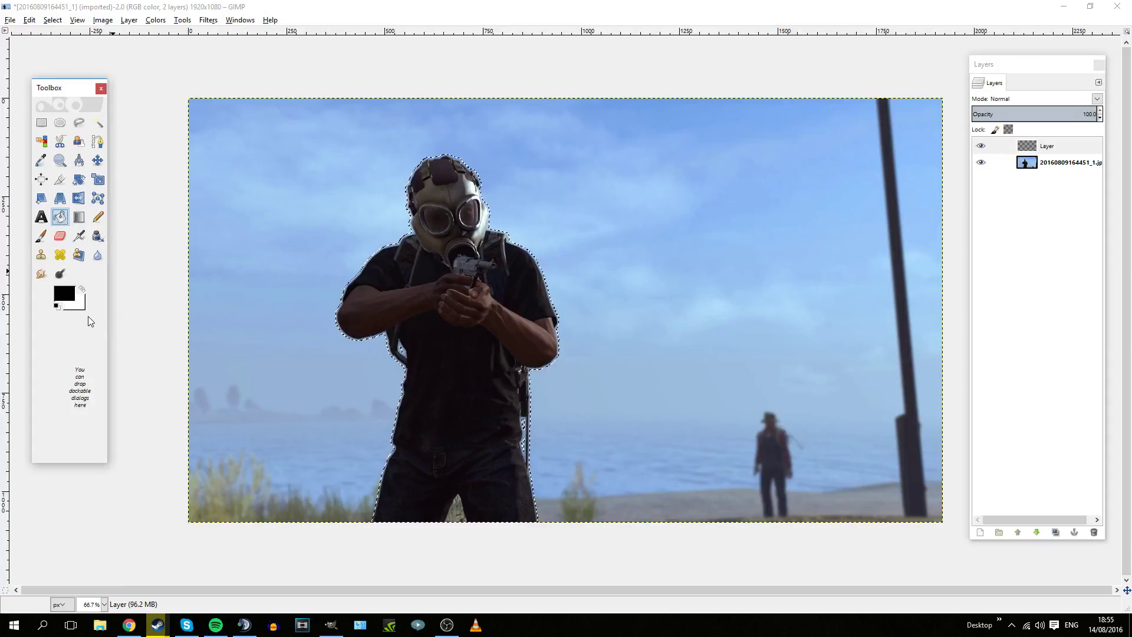
# Step: Fill the selected figure with white, then drop the selection
pyautogui.press('x')
pyautogui.click(509, 275)
pyautogui.click(53, 20)
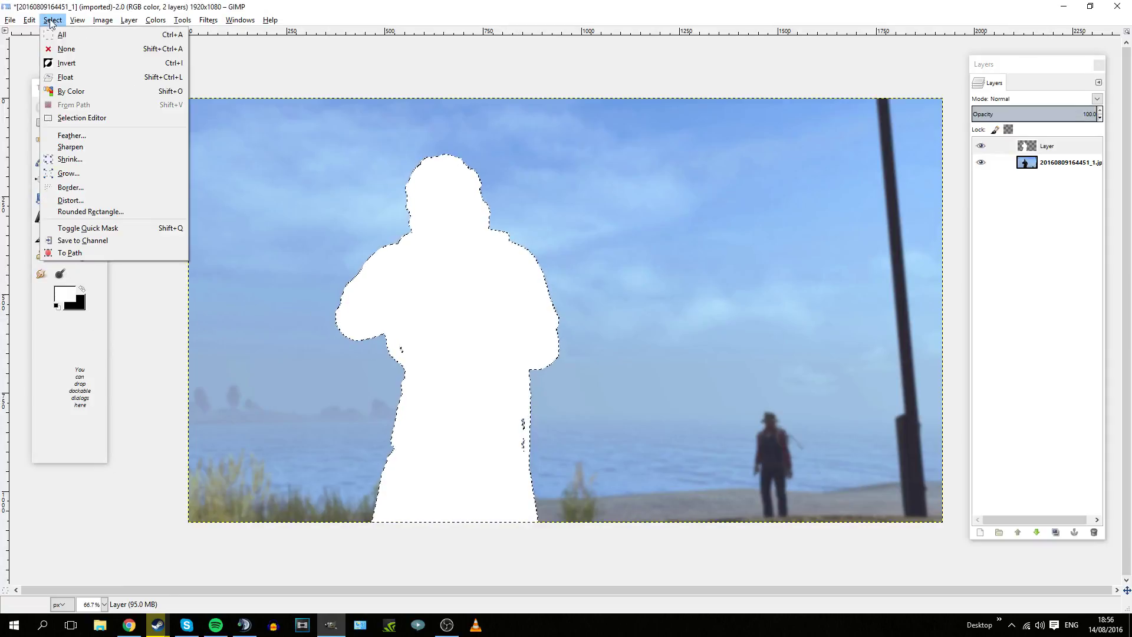
pyautogui.click(67, 50)
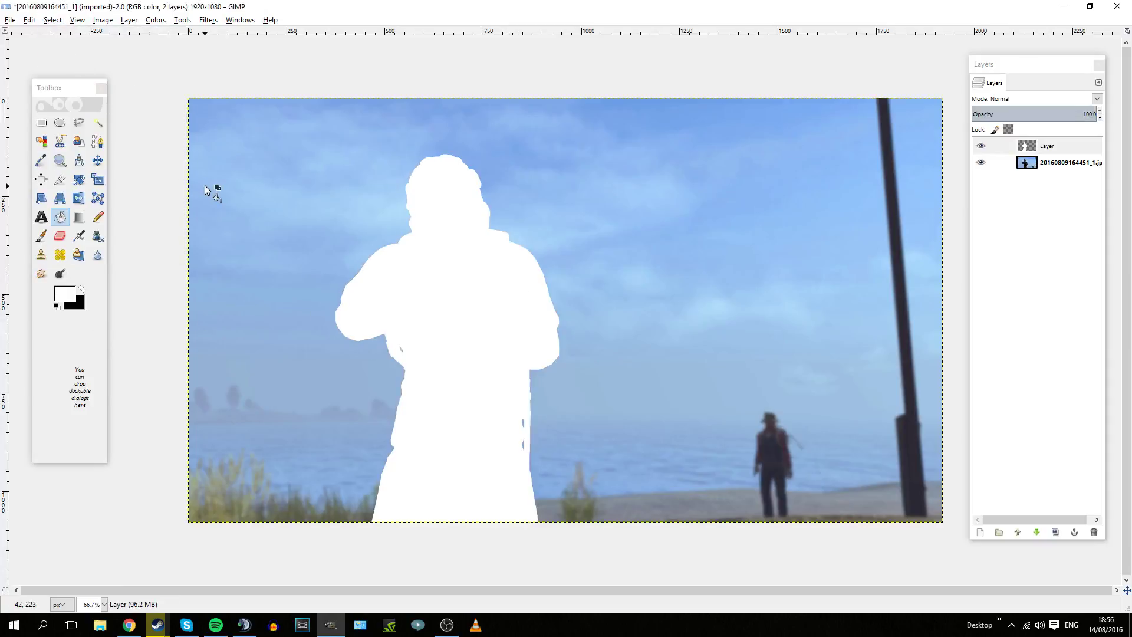
# Step: Restore the selection, make the silhouette layer active, and clear its white fill
pyautogui.hotkey('ctrl', 'z')
pyautogui.click(1055, 148)
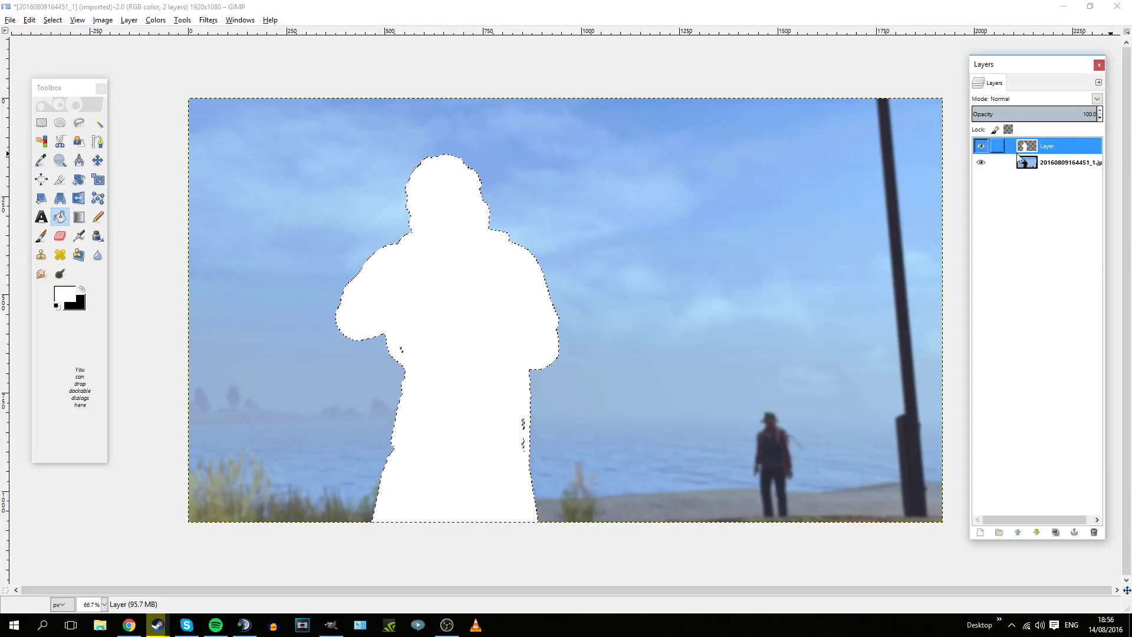
pyautogui.press('Delete')
# Step: On the screenshot layer, bucket-fill the figure's body, shoulder, helmet and gas mask white
pyautogui.click(1065, 169)
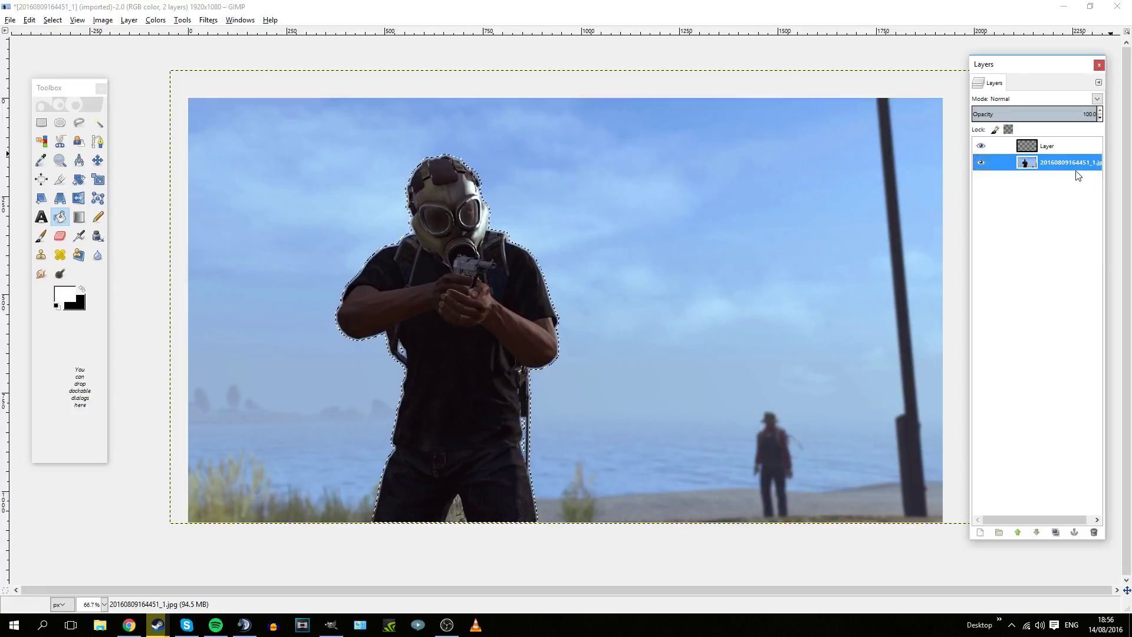
pyautogui.click(465, 292)
pyautogui.click(501, 266)
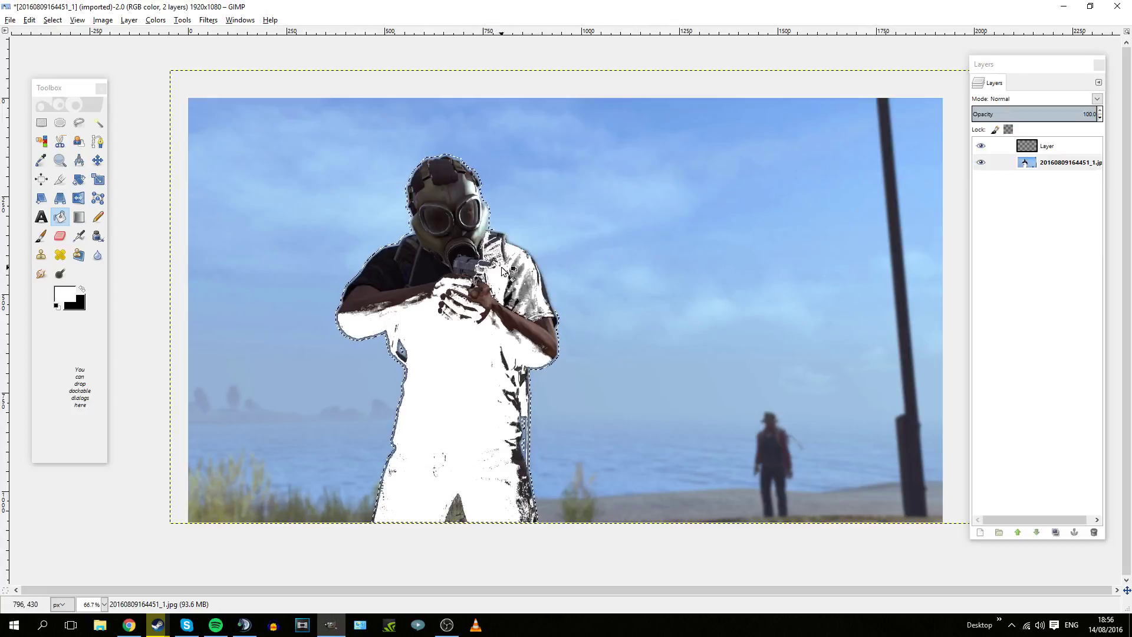
pyautogui.click(416, 259)
pyautogui.click(442, 182)
pyautogui.click(463, 232)
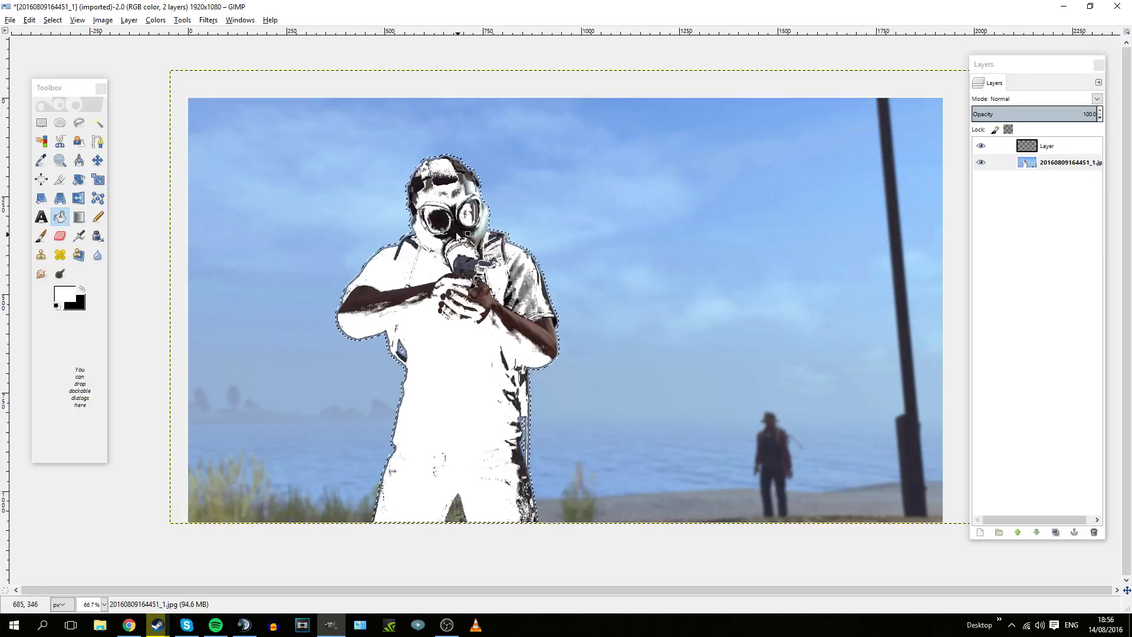
pyautogui.click(457, 233)
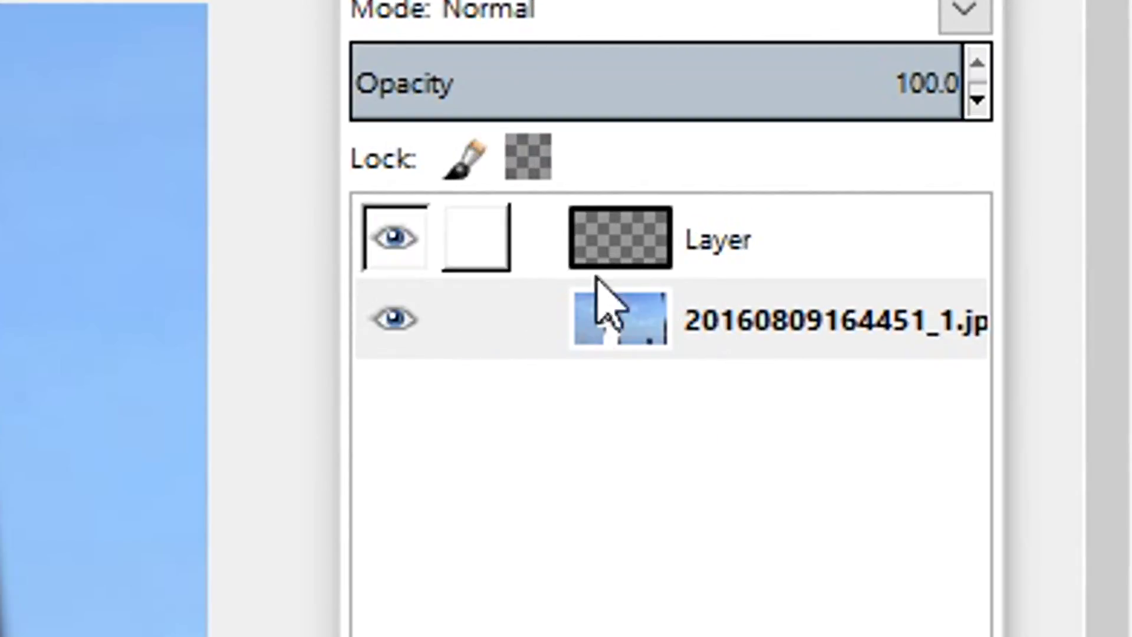
# Step: Delete and restore the silhouette layer, then fill the whole silhouette solid white
pyautogui.click(613, 360)
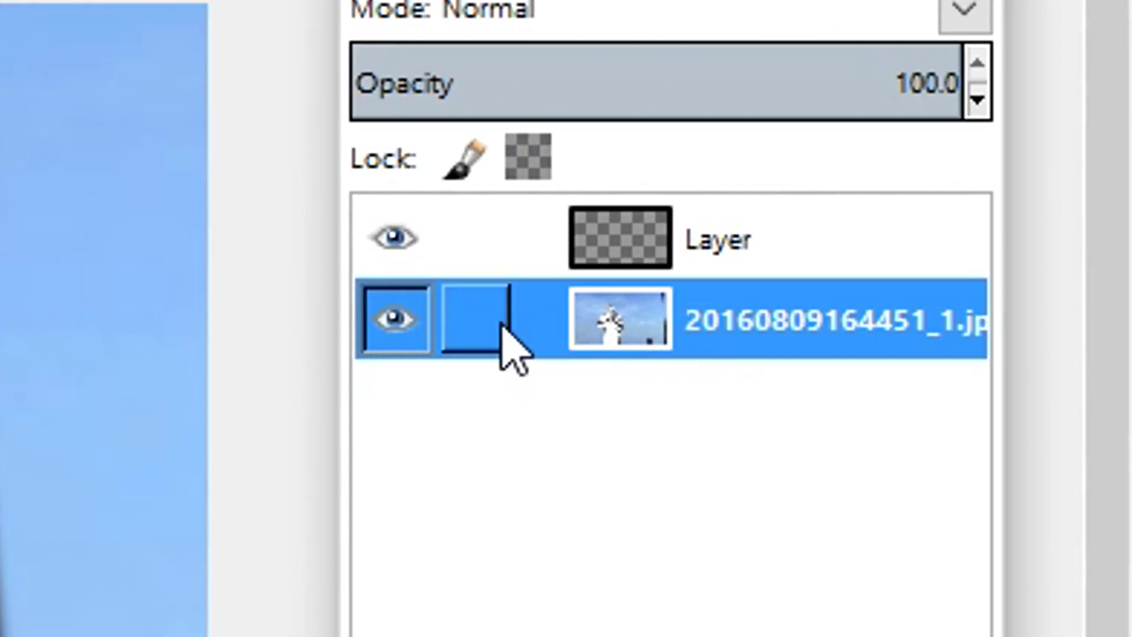
pyautogui.rightClick(730, 247)
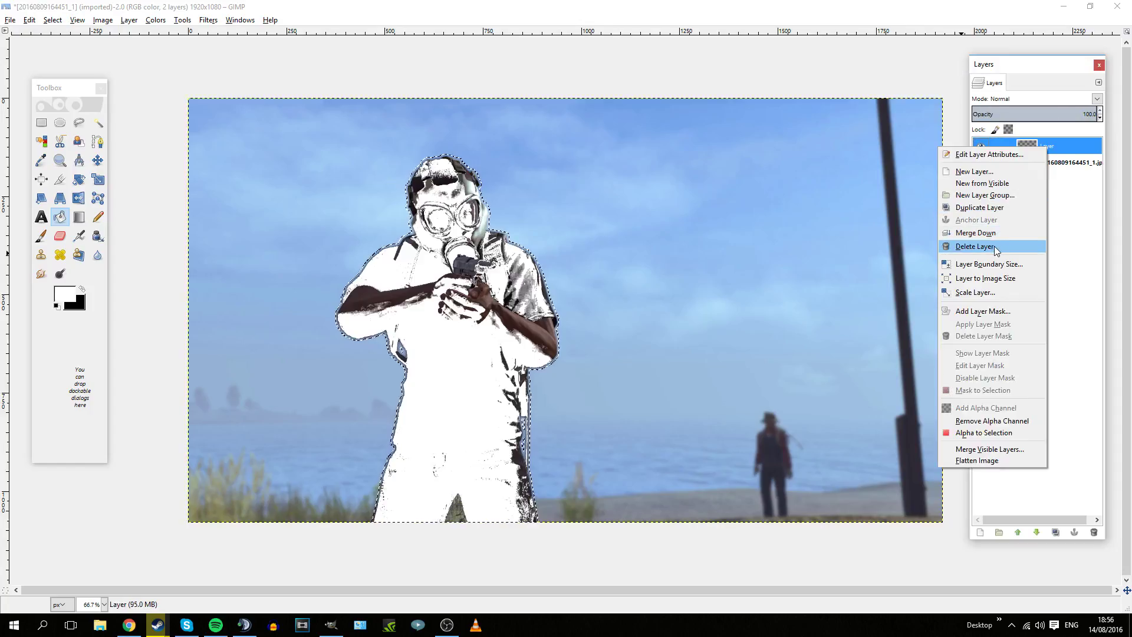
pyautogui.click(995, 250)
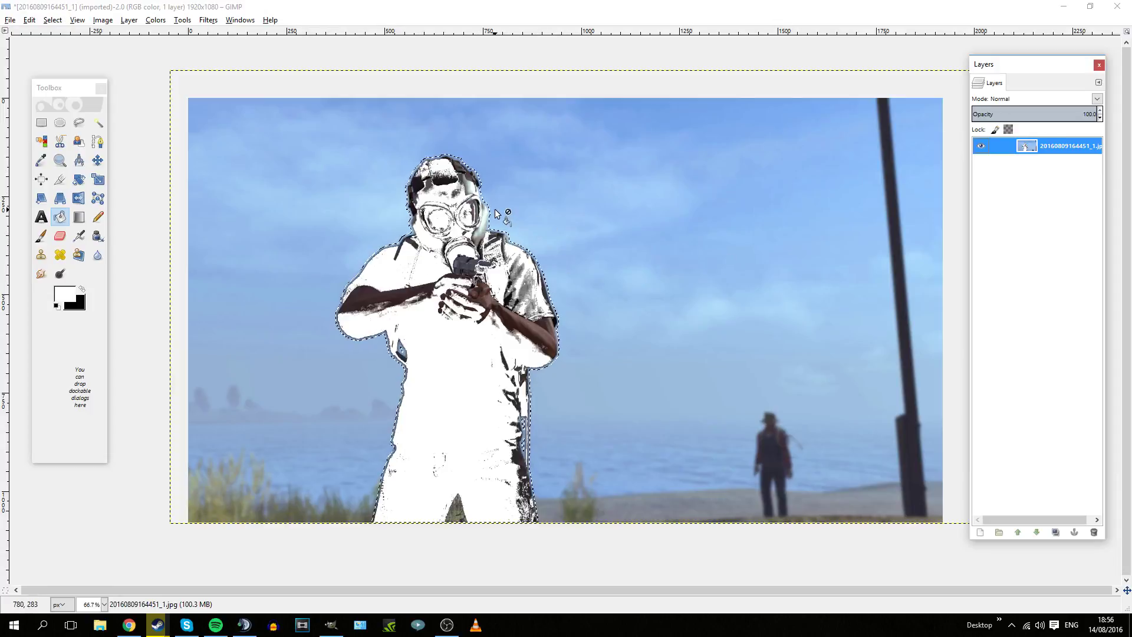
pyautogui.hotkey('ctrl', 'z')
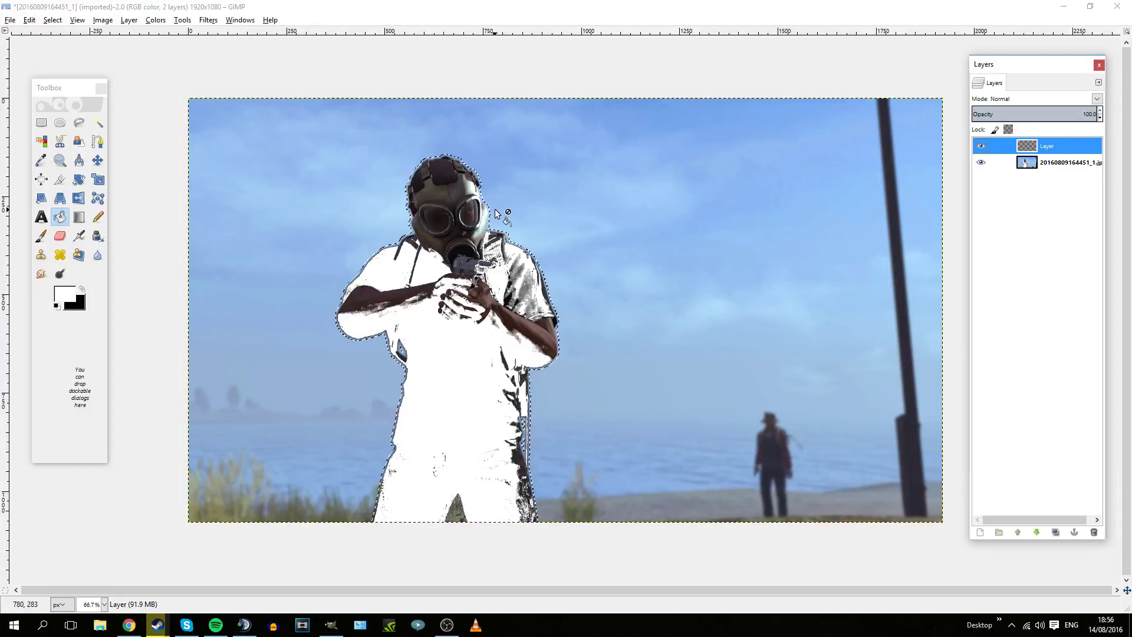
pyautogui.click(466, 316)
pyautogui.click(53, 19)
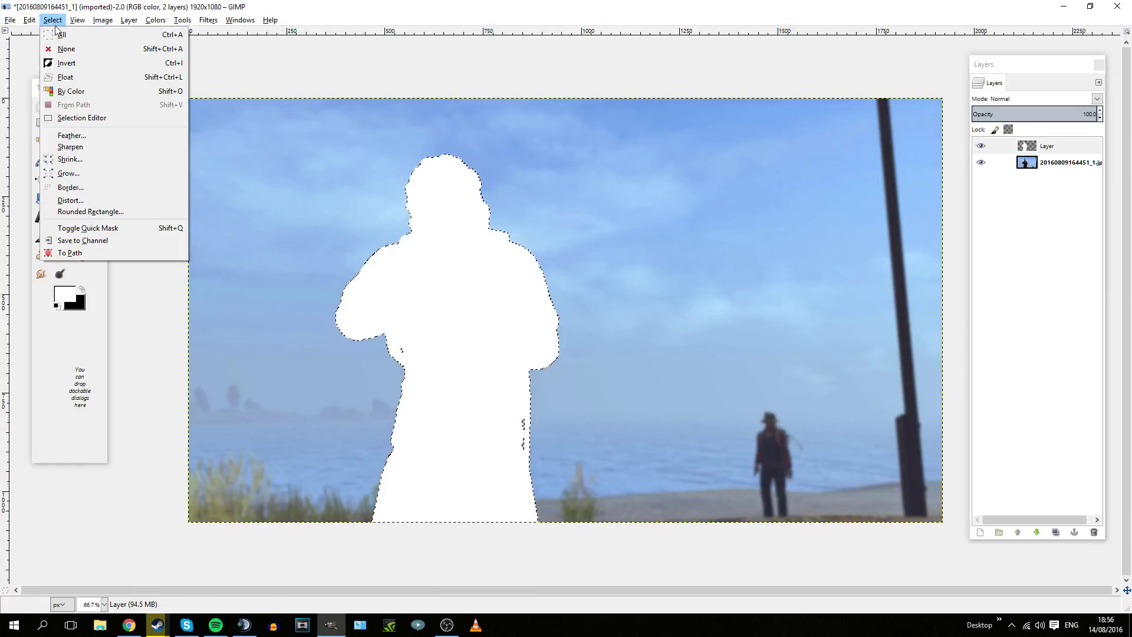
# Step: Shrink the selection by 5 px and delete the inside, leaving a thin white outline
pyautogui.click(88, 159)
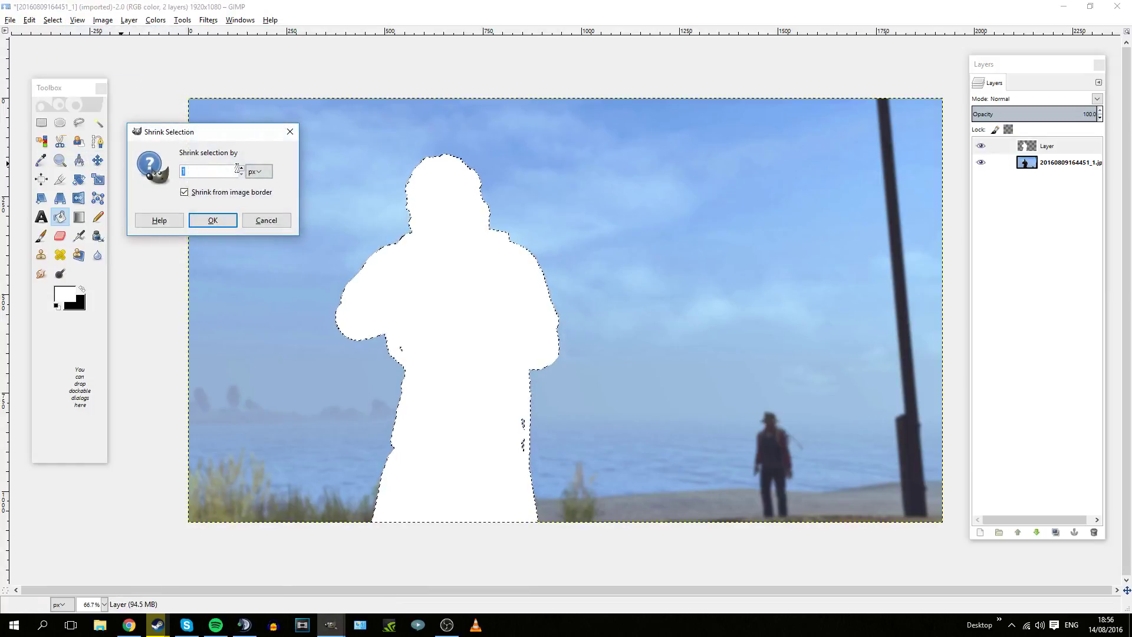
pyautogui.click(224, 221)
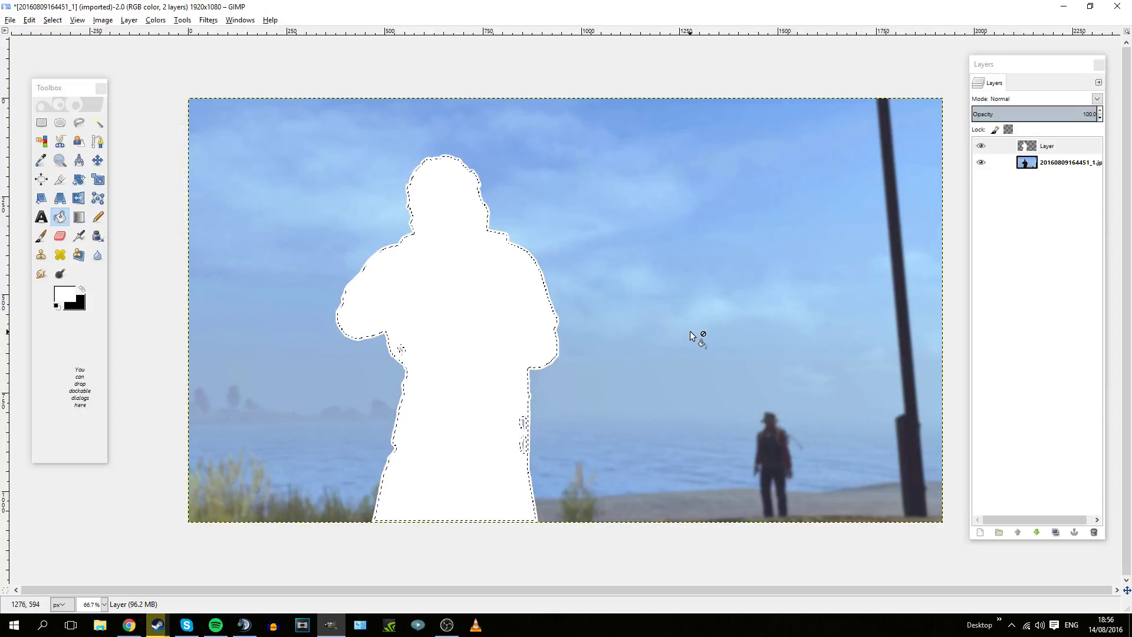
pyautogui.press('Delete')
# Step: Apply a 12 px Gaussian blur to the white outline
pyautogui.click(208, 19)
pyautogui.moveTo(332, 96)
pyautogui.click(389, 99)
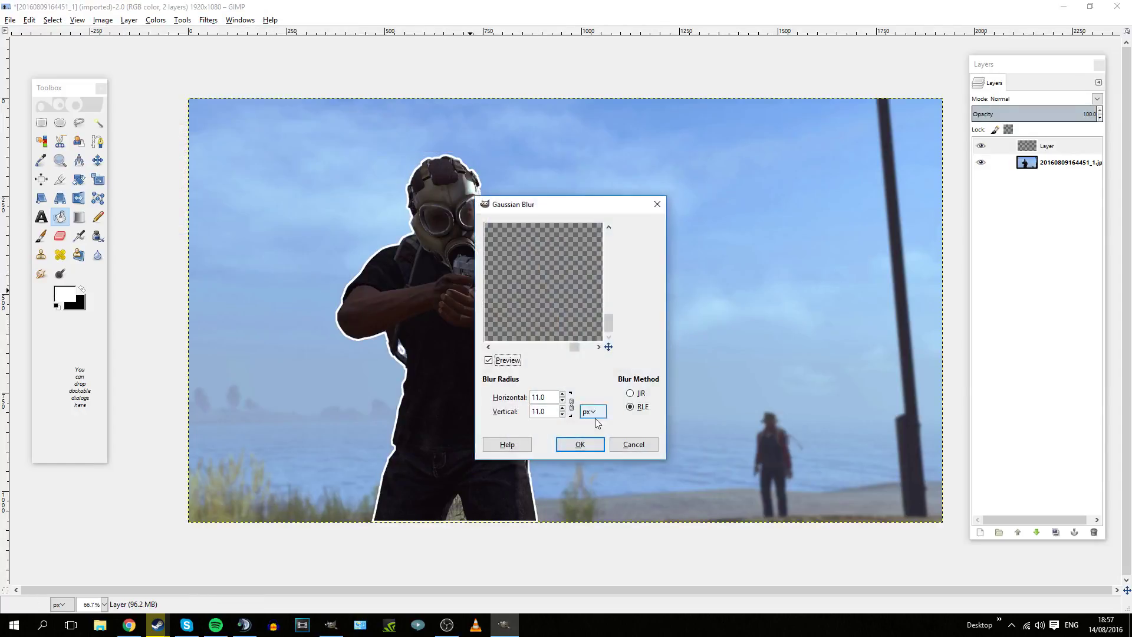
pyautogui.moveTo(609, 324); pyautogui.dragTo(608, 263)
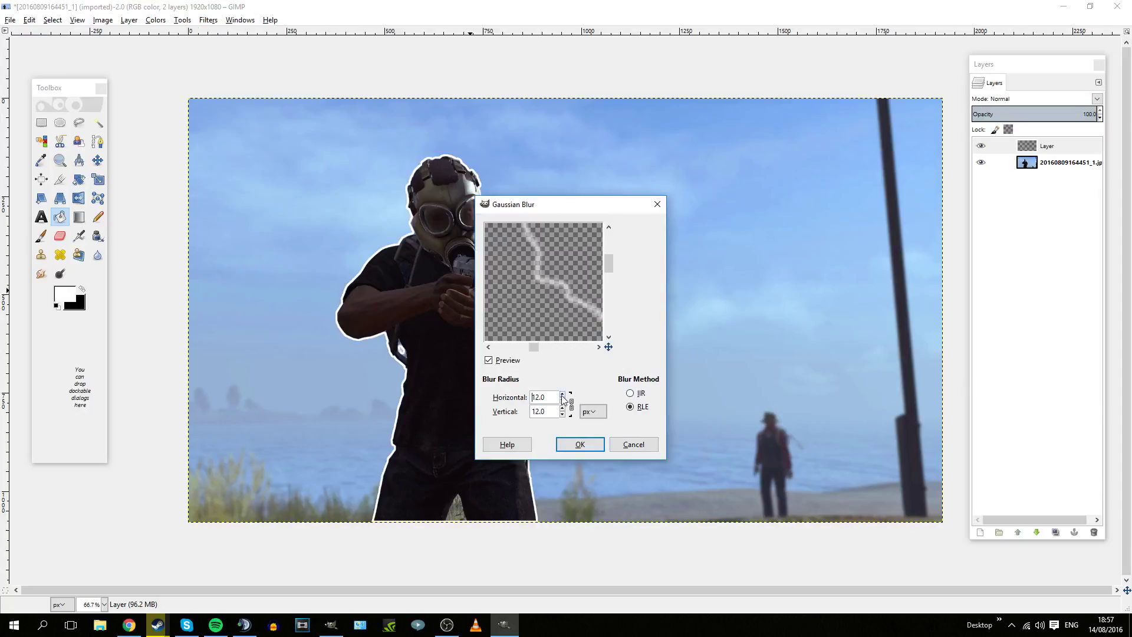
pyautogui.click(583, 446)
# Step: Lower the outline layer's opacity to 50 and adjust its position in the layer stack
pyautogui.click(1062, 145)
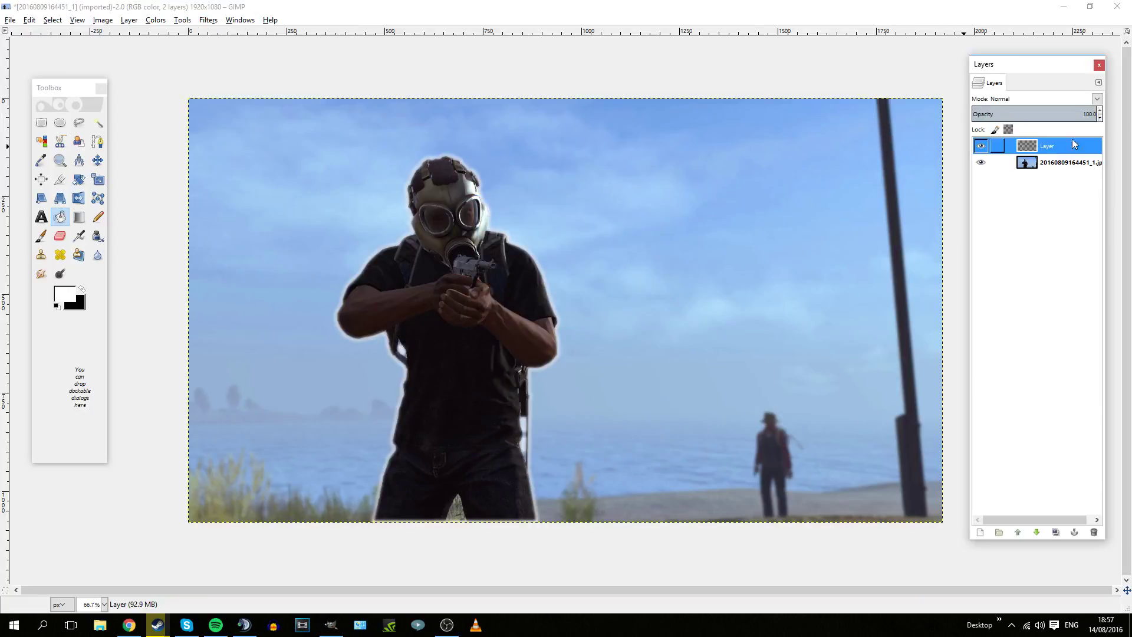
pyautogui.click(1099, 118)
pyautogui.click(1099, 119)
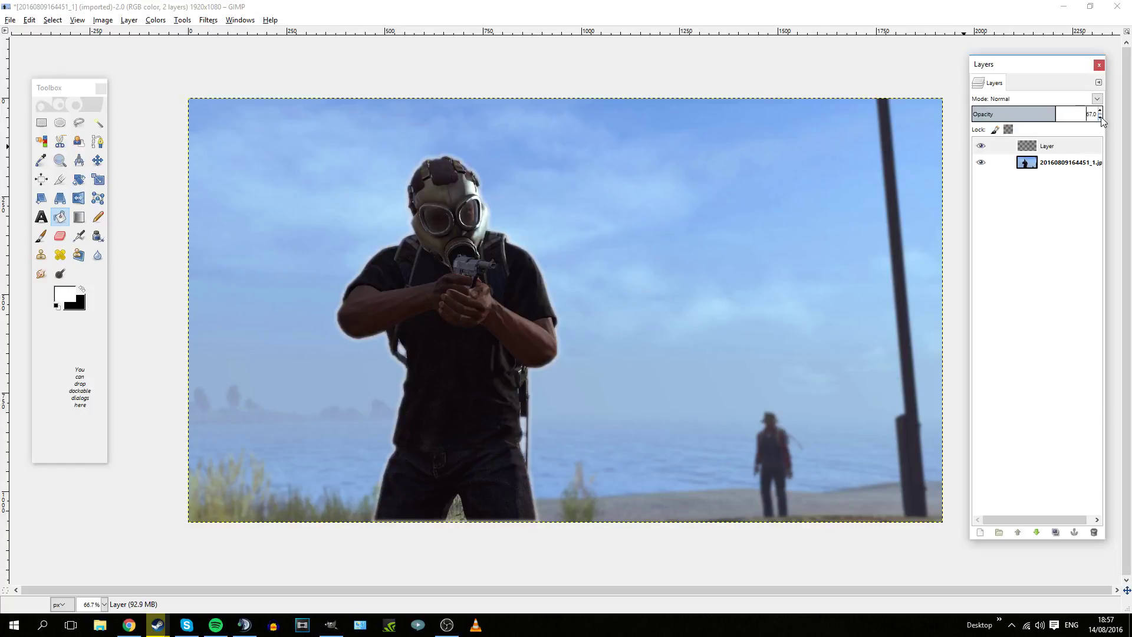
pyautogui.click(1099, 119)
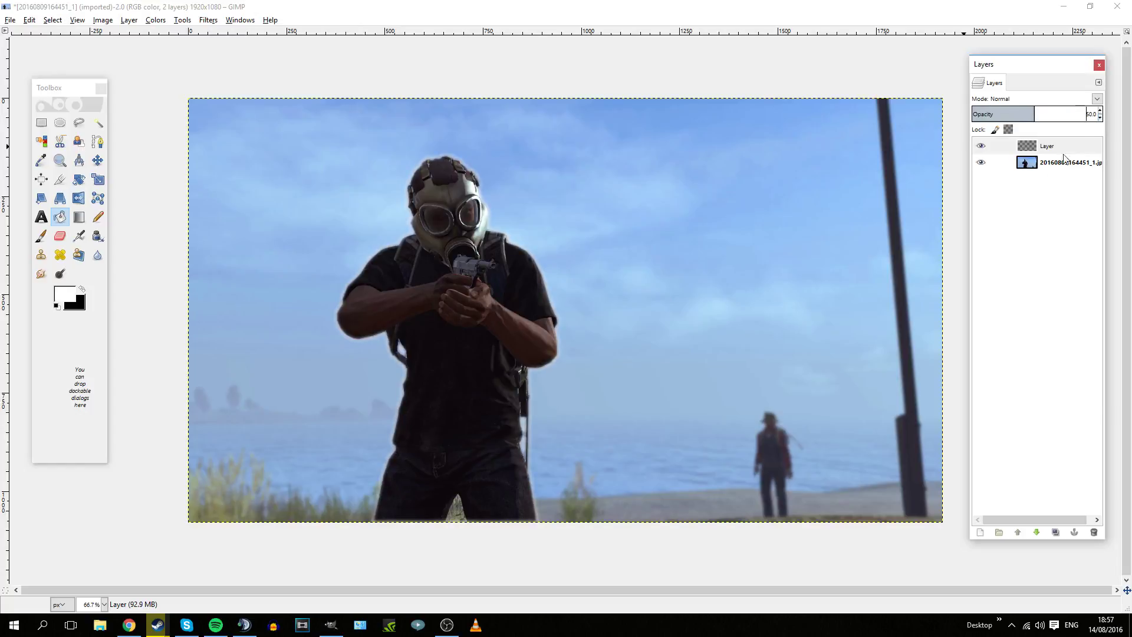
pyautogui.scroll(-2, 724, 264)
pyautogui.scroll(2, 571, 329)
pyautogui.scroll(1, 666, 237)
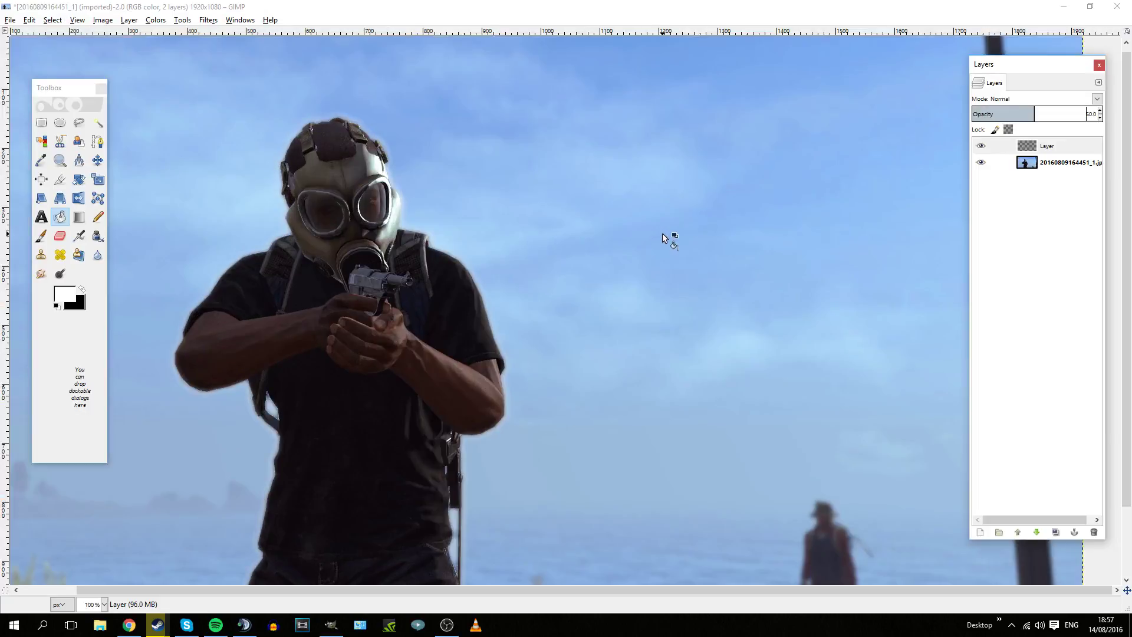
pyautogui.scroll(-2, 663, 238)
pyautogui.scroll(1, 663, 236)
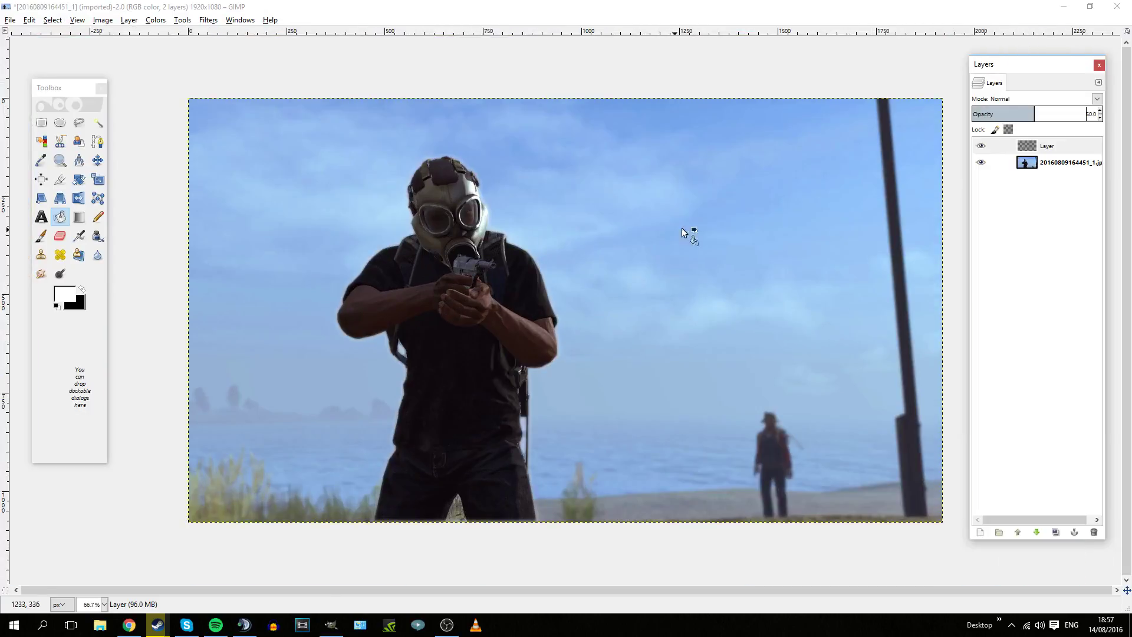
pyautogui.moveTo(1047, 146)
pyautogui.mouseDown()
pyautogui.moveTo(1050, 174)
pyautogui.moveTo(1050, 145)
pyautogui.mouseUp()
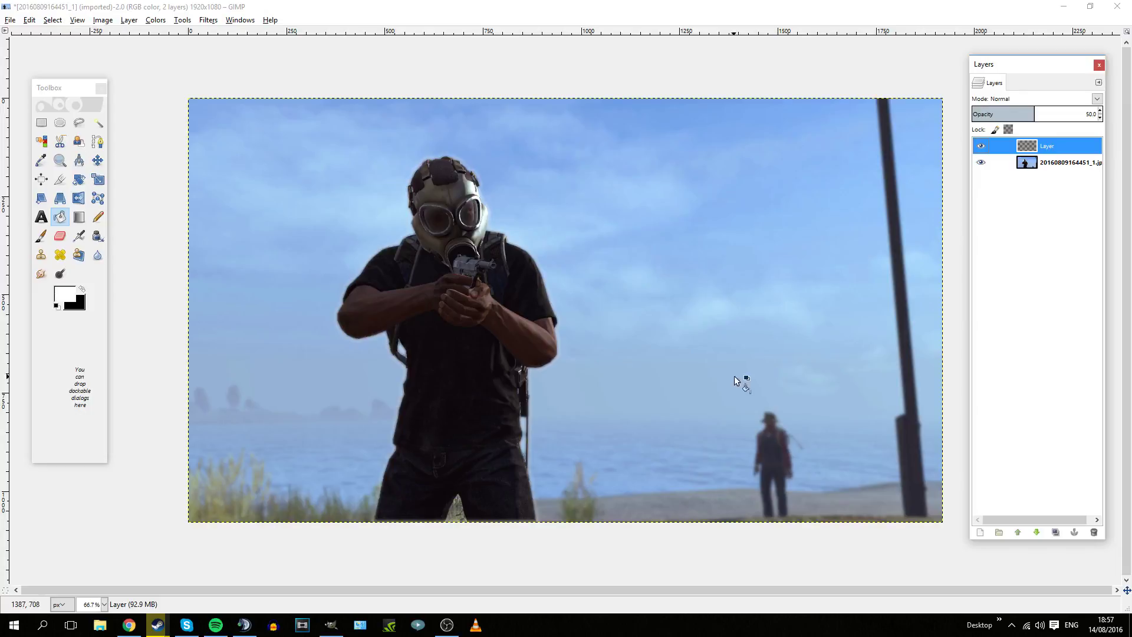
pyautogui.scroll(1, 513, 315)
# Step: Merge the glowing outline layer down into the screenshot
pyautogui.scroll(-2, 513, 315)
pyautogui.rightClick(1035, 146)
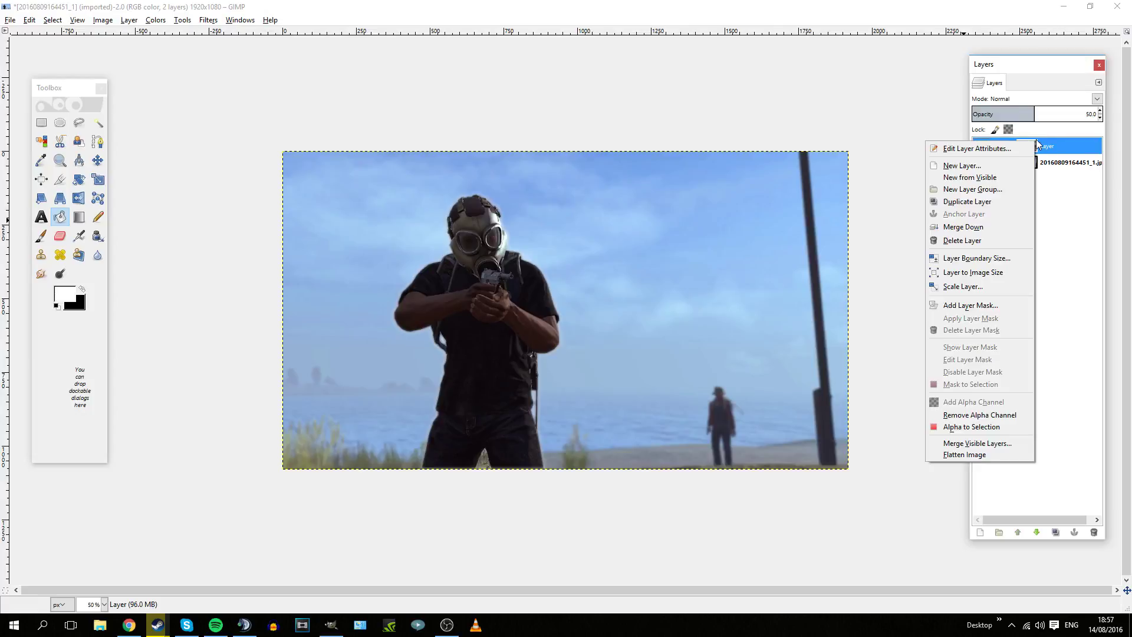
pyautogui.click(1006, 229)
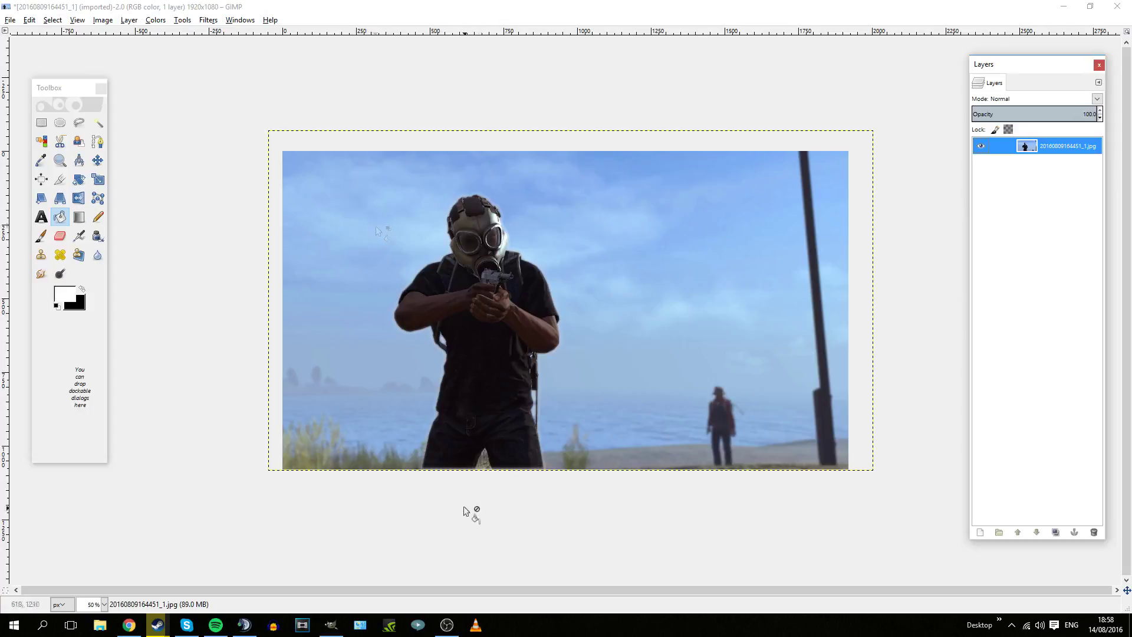
pyautogui.scroll(3, 468, 514)
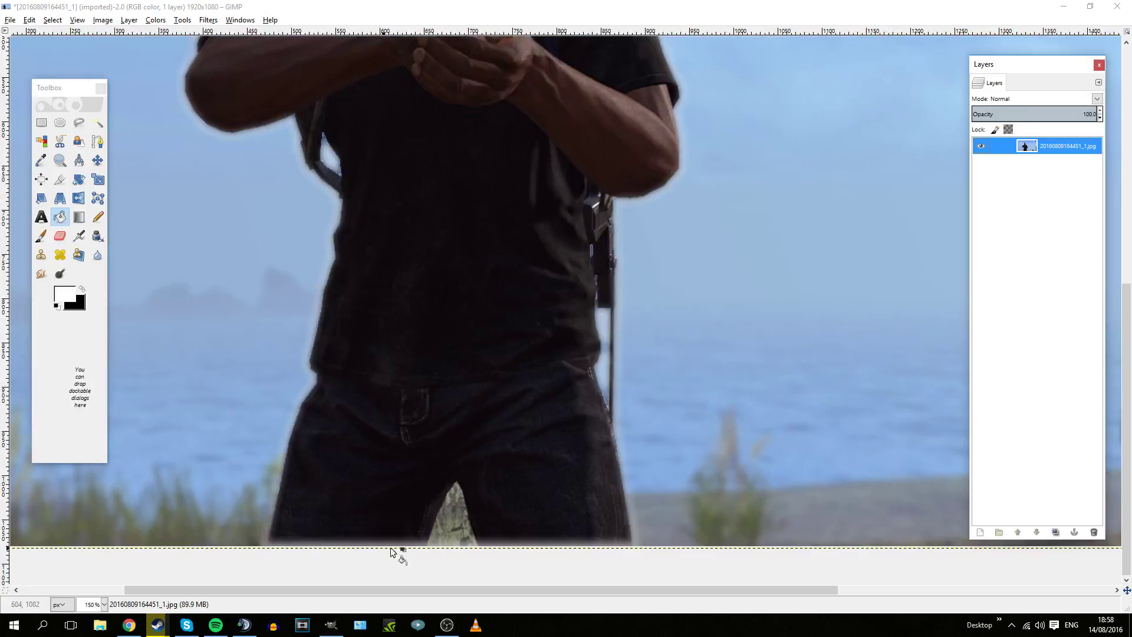
pyautogui.scroll(-3, 418, 512)
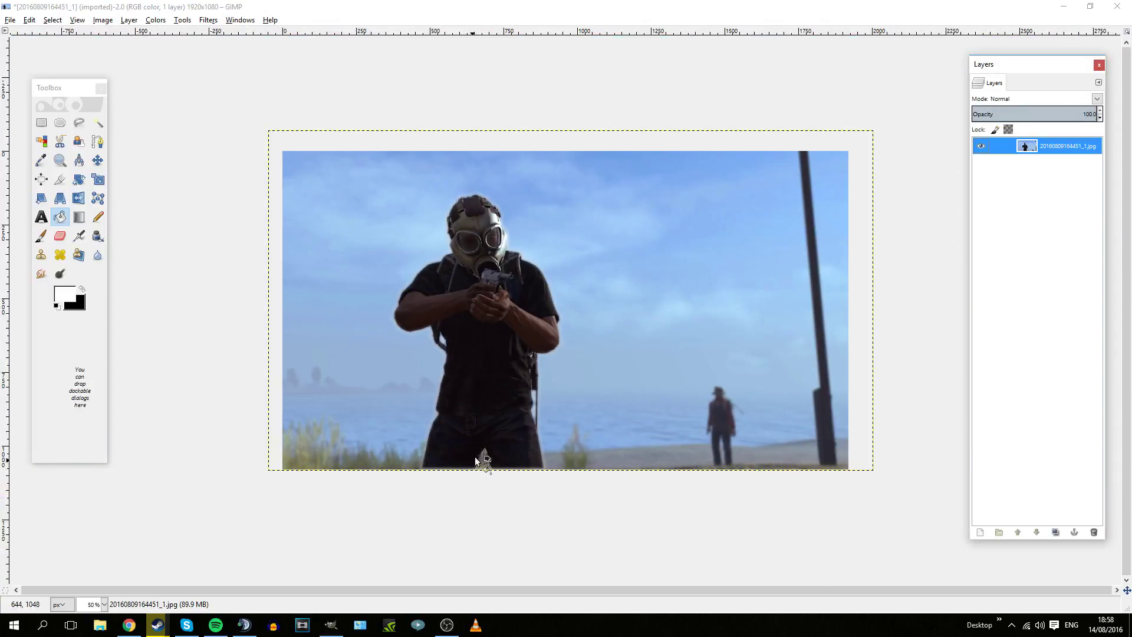
# Step: Scale the merged layer slightly larger by entering 20 in Width, then check the image edges
pyautogui.rightClick(1047, 148)
pyautogui.click(1002, 312)
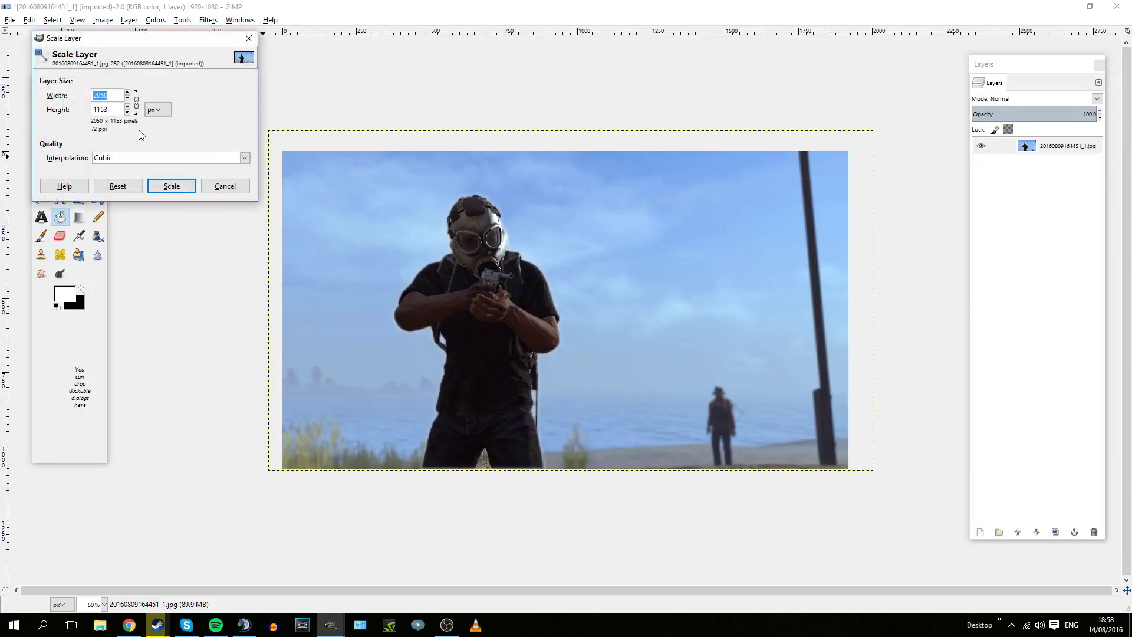
pyautogui.write('20')
pyautogui.click(175, 186)
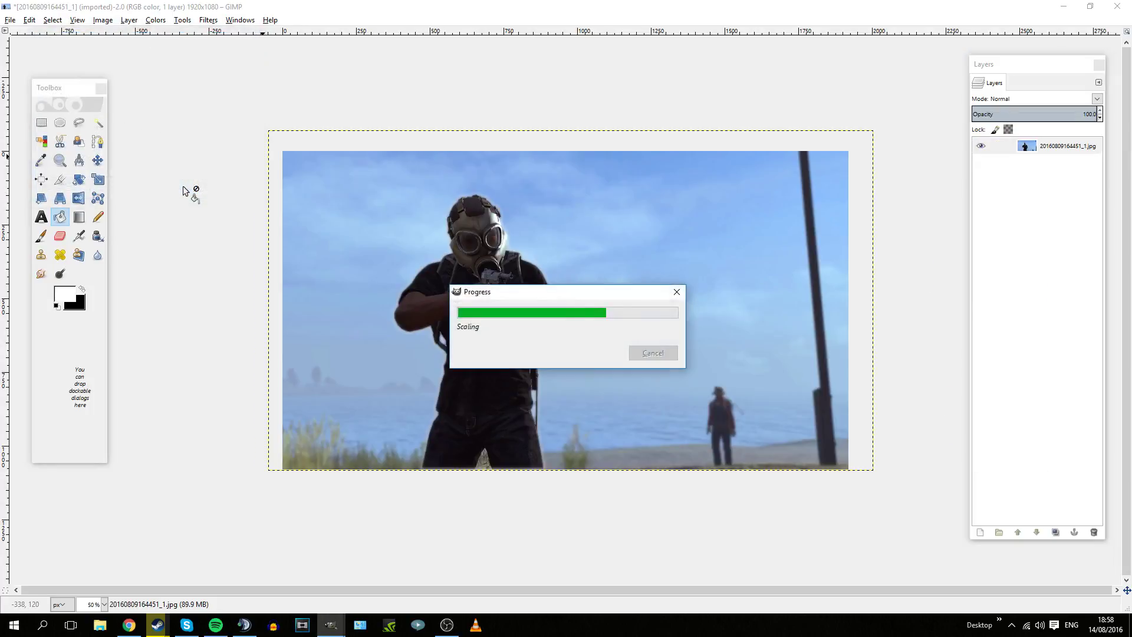
pyautogui.click(98, 158)
pyautogui.press('1')
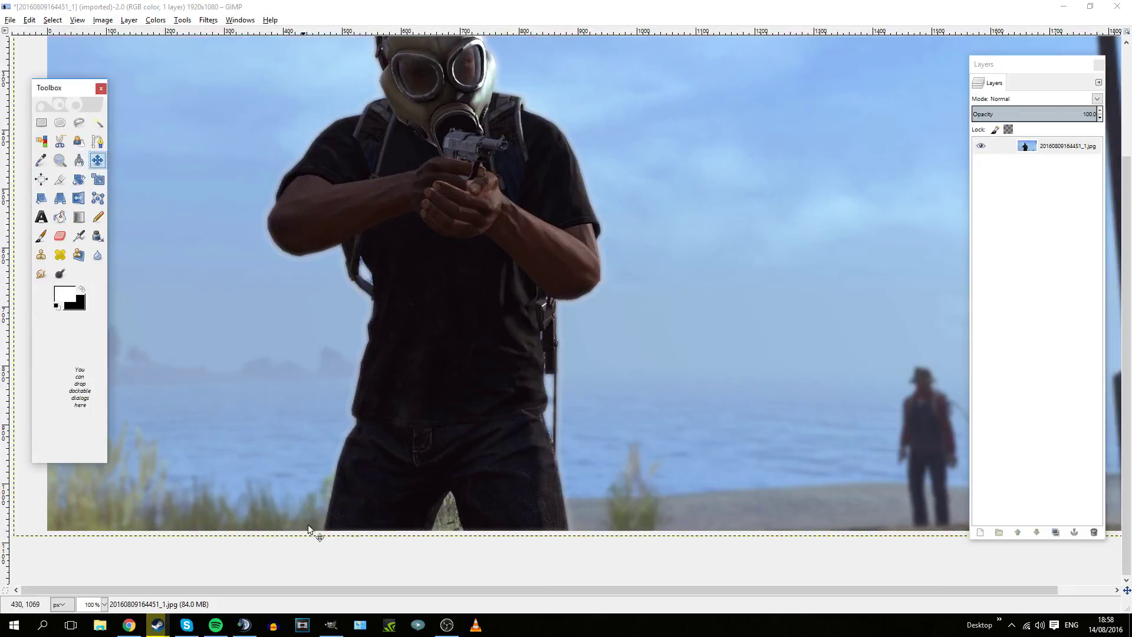
pyautogui.hotkey('shift', '2')
pyautogui.click(10, 19)
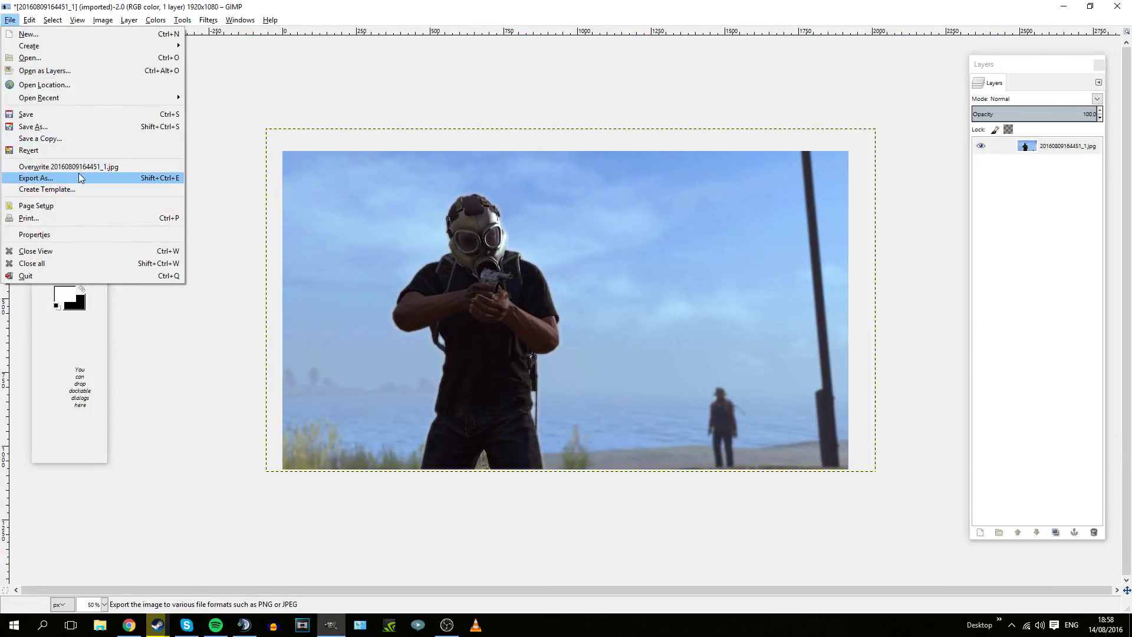
pyautogui.click(83, 176)
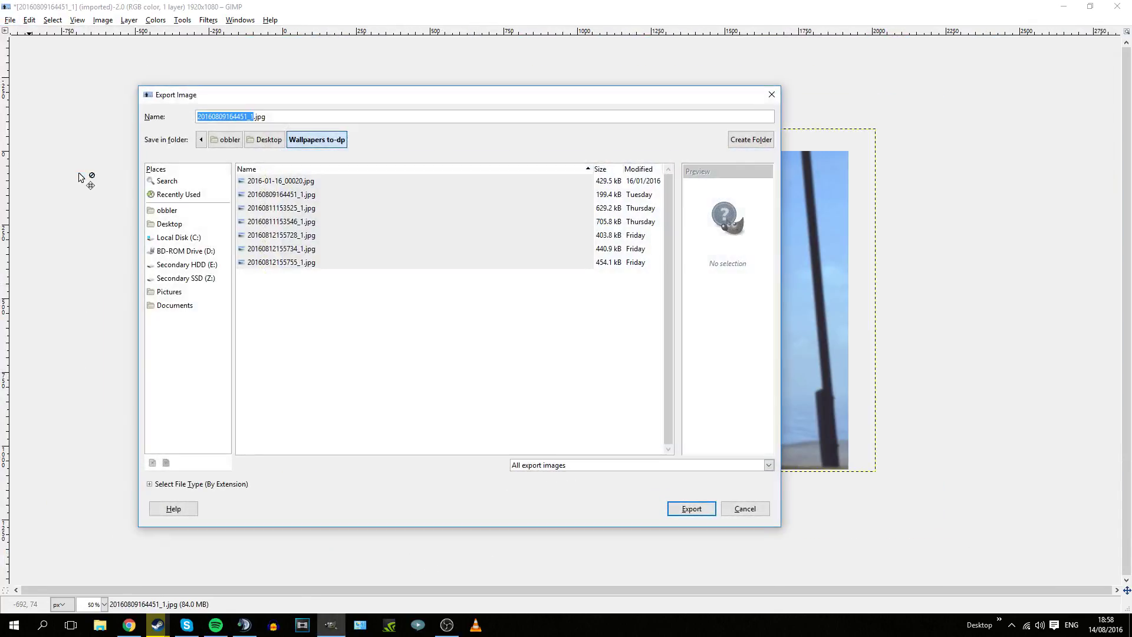
pyautogui.click(202, 226)
pyautogui.doubleClick(293, 276)
pyautogui.click(284, 116)
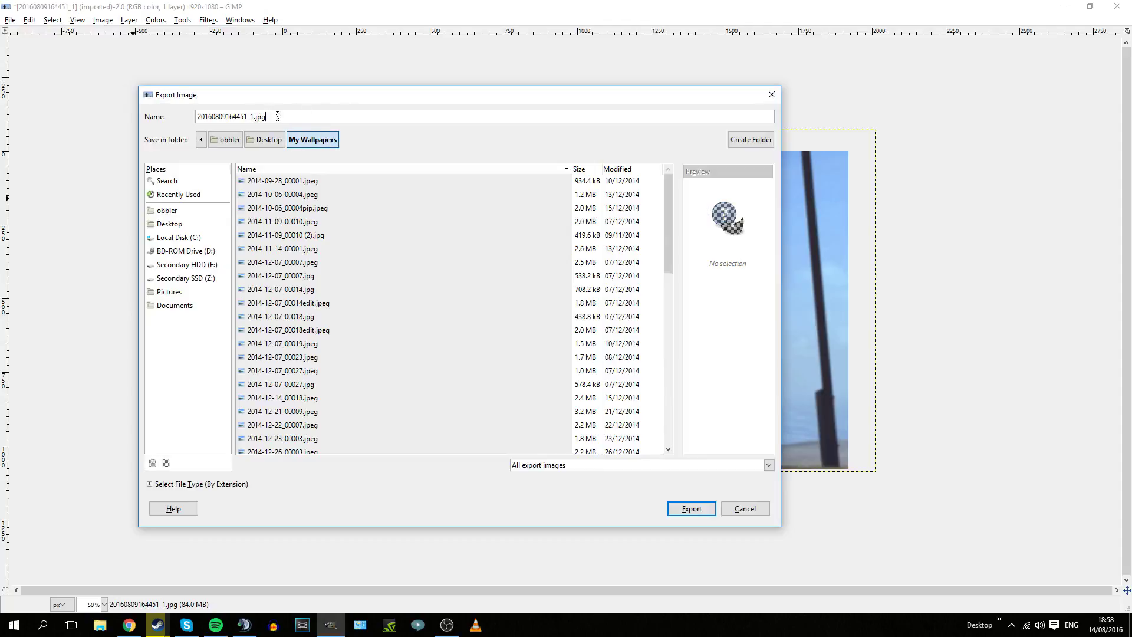
pyautogui.click(687, 509)
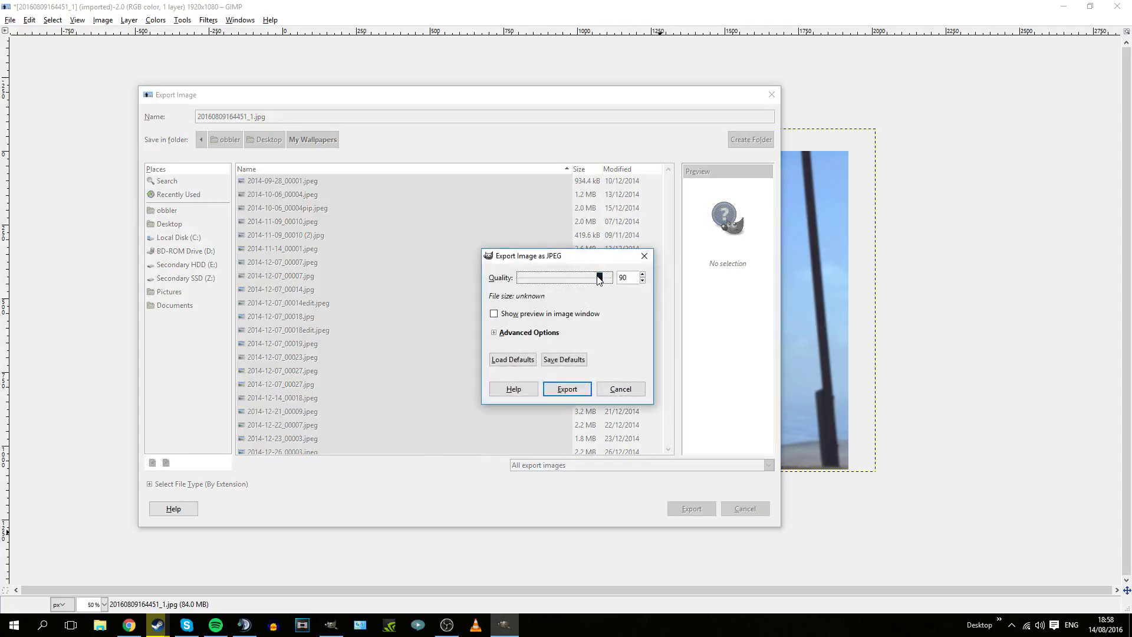
pyautogui.moveTo(599, 277); pyautogui.dragTo(664, 276)
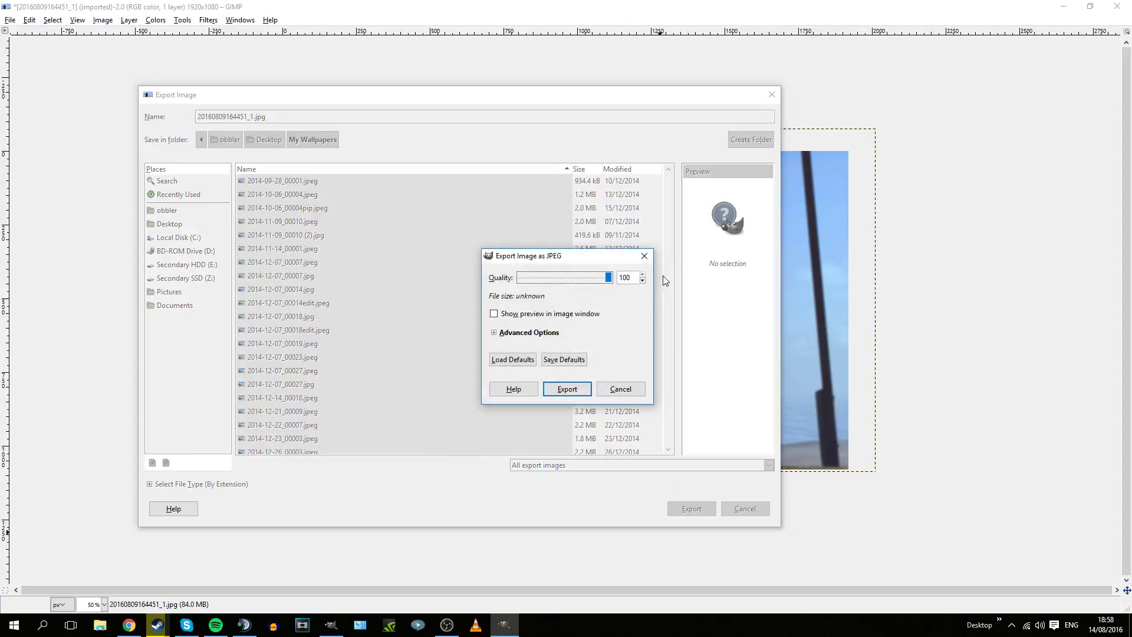
pyautogui.click(583, 391)
pyautogui.click(10, 19)
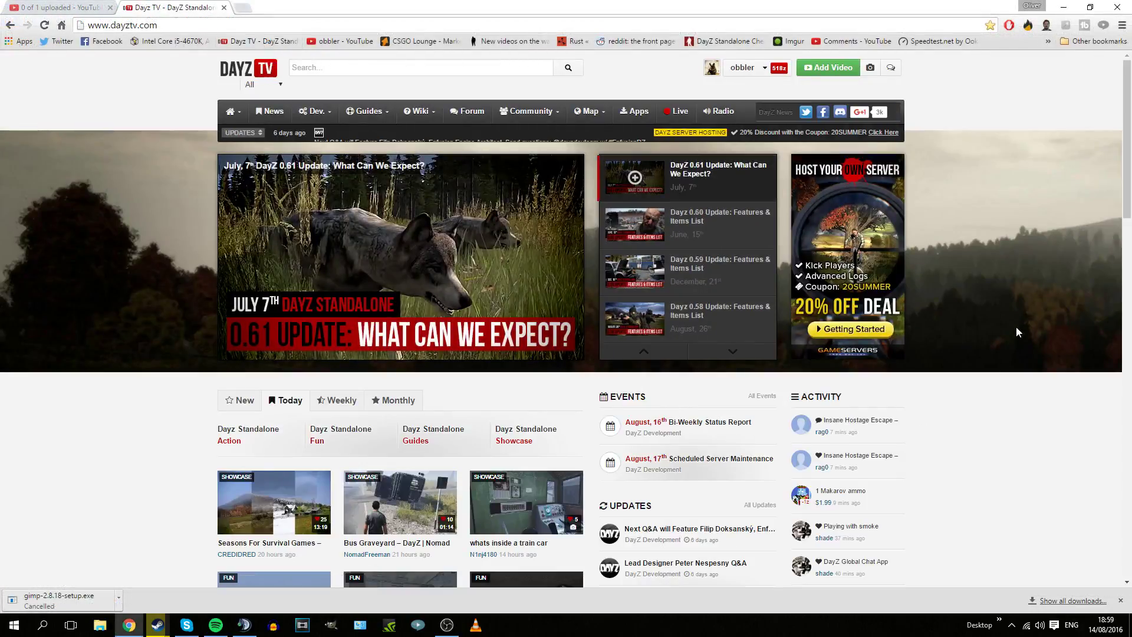
# Step: Go to imgur.com in a new browser tab and start a new post
pyautogui.click(242, 9)
pyautogui.write('imgur.com')
pyautogui.press('Return')
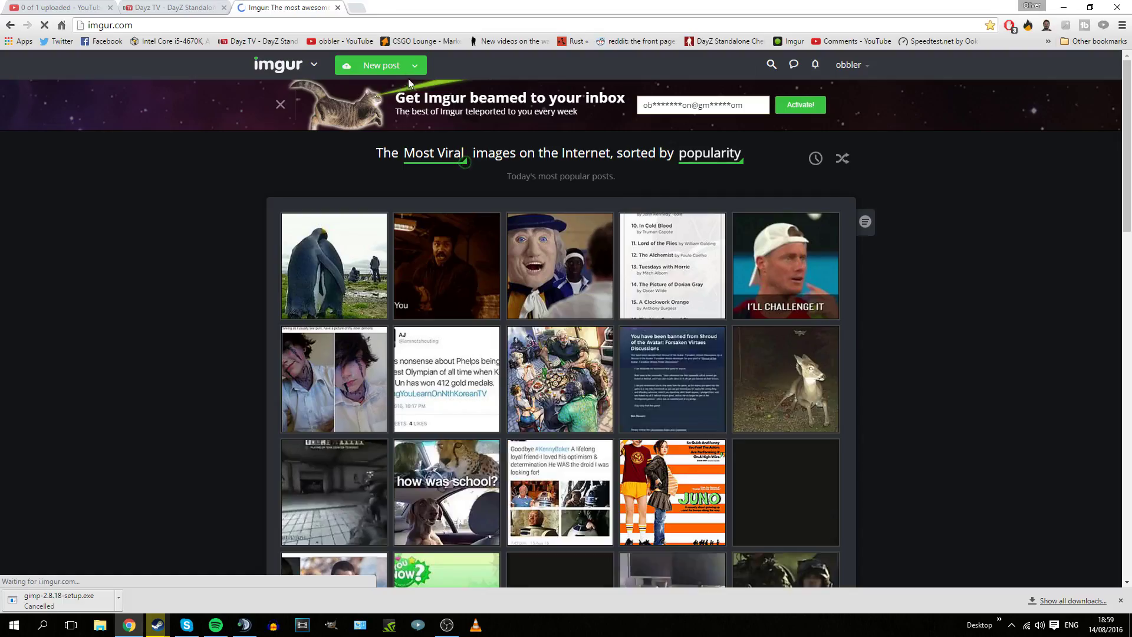
pyautogui.click(389, 65)
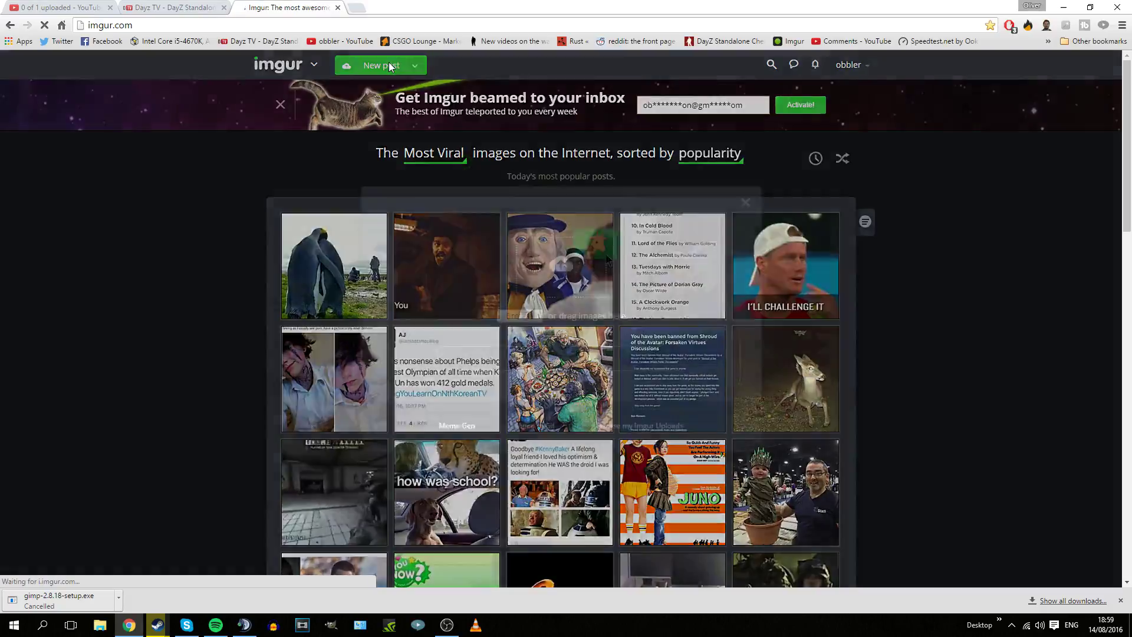
pyautogui.click(523, 317)
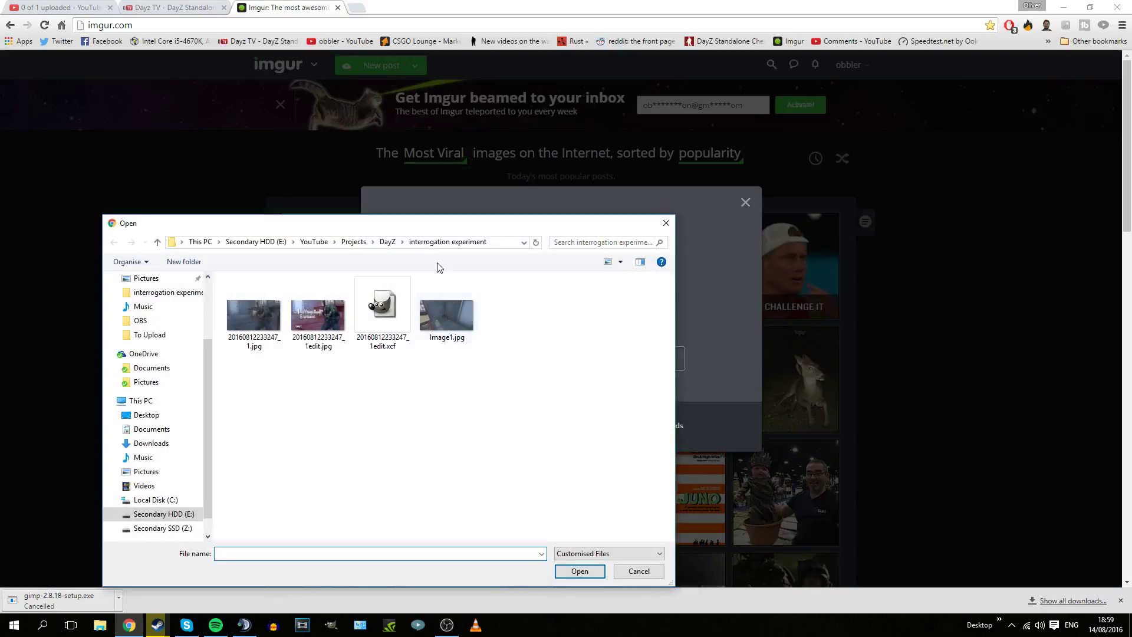
pyautogui.scroll(2, 188, 354)
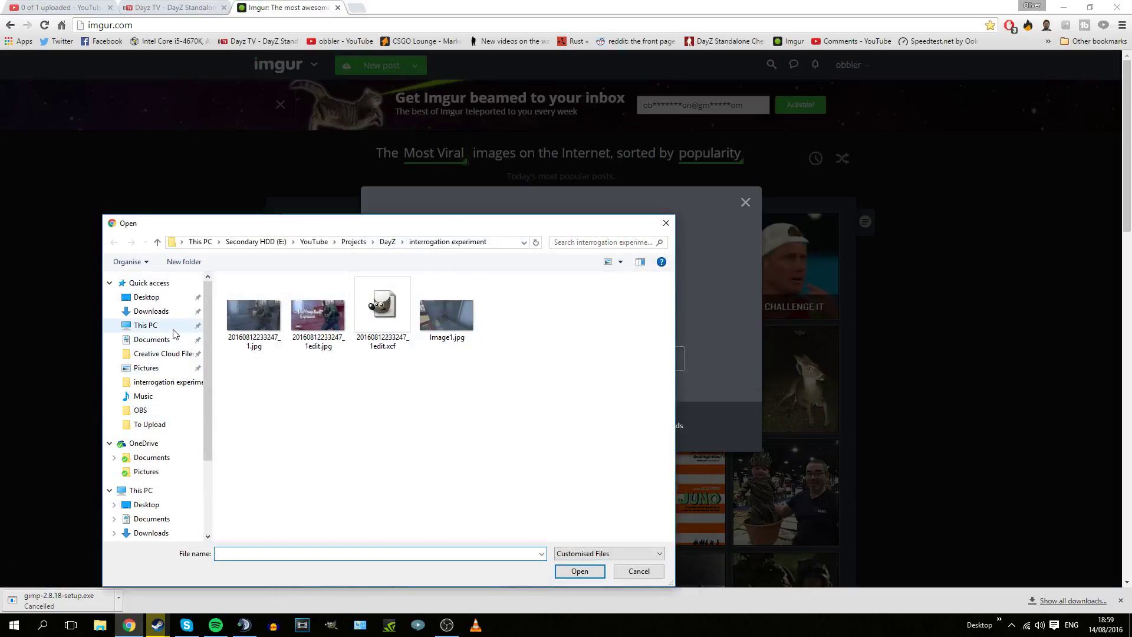
pyautogui.scroll(-2, 165, 425)
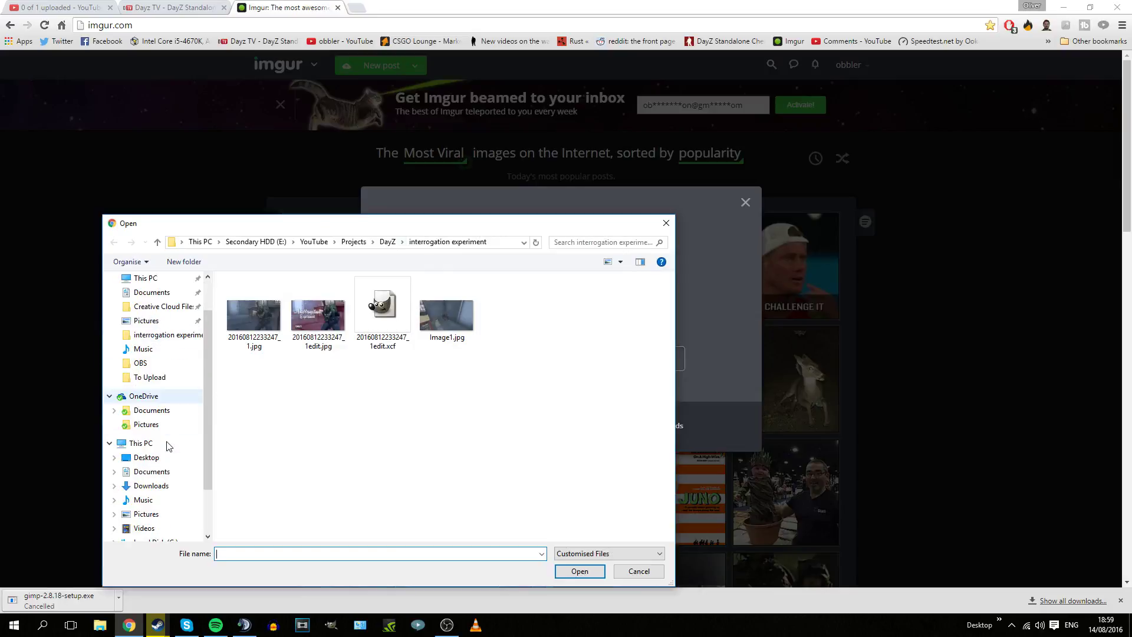
pyautogui.scroll(1, 168, 450)
pyautogui.click(158, 458)
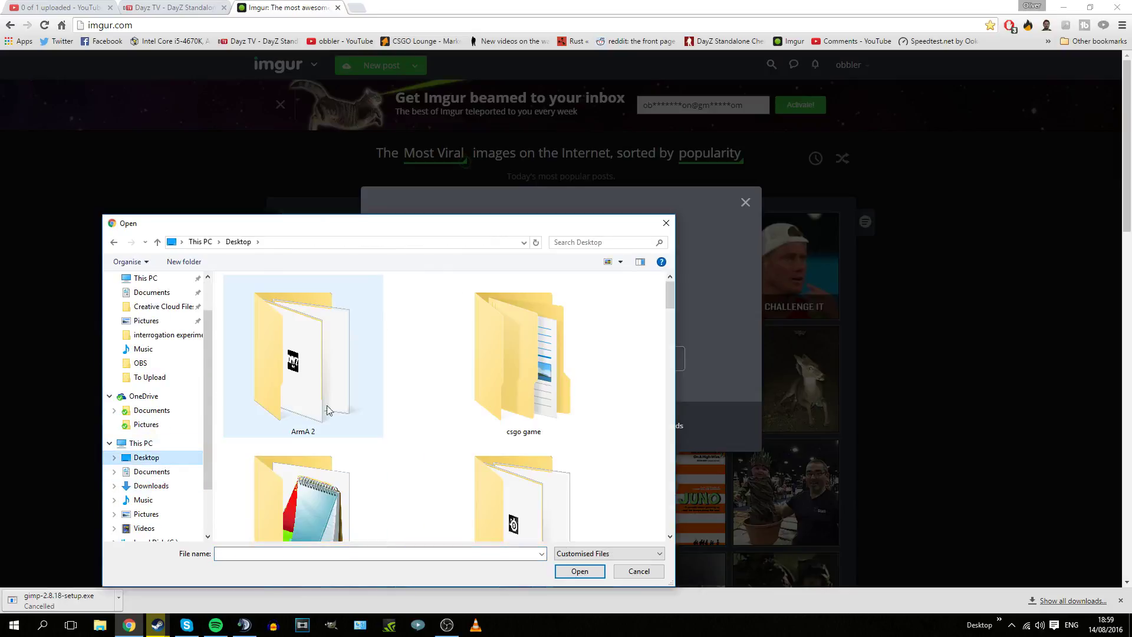
pyautogui.scroll(-1, 354, 407)
pyautogui.scroll(-5, 394, 409)
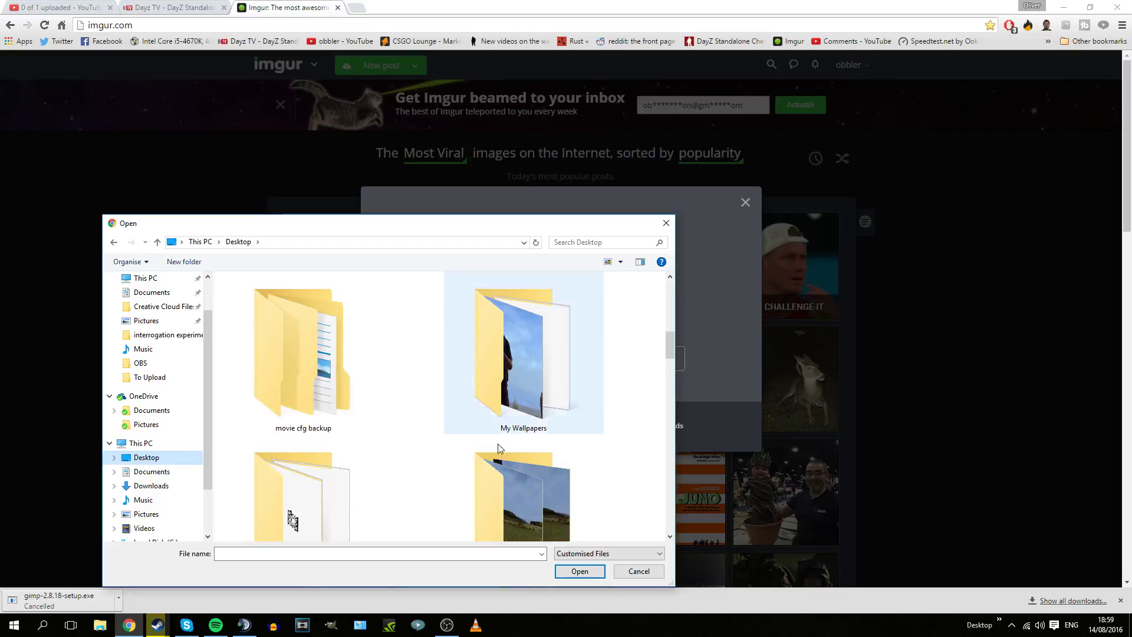
pyautogui.doubleClick(522, 384)
pyautogui.scroll(-6, 530, 413)
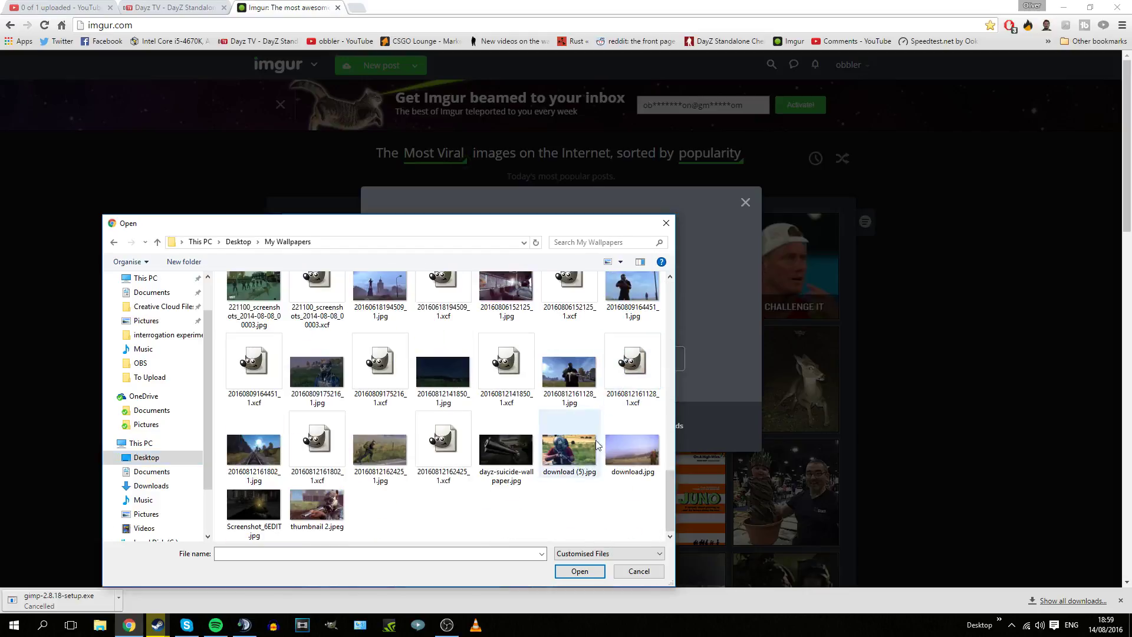
pyautogui.scroll(10, 595, 504)
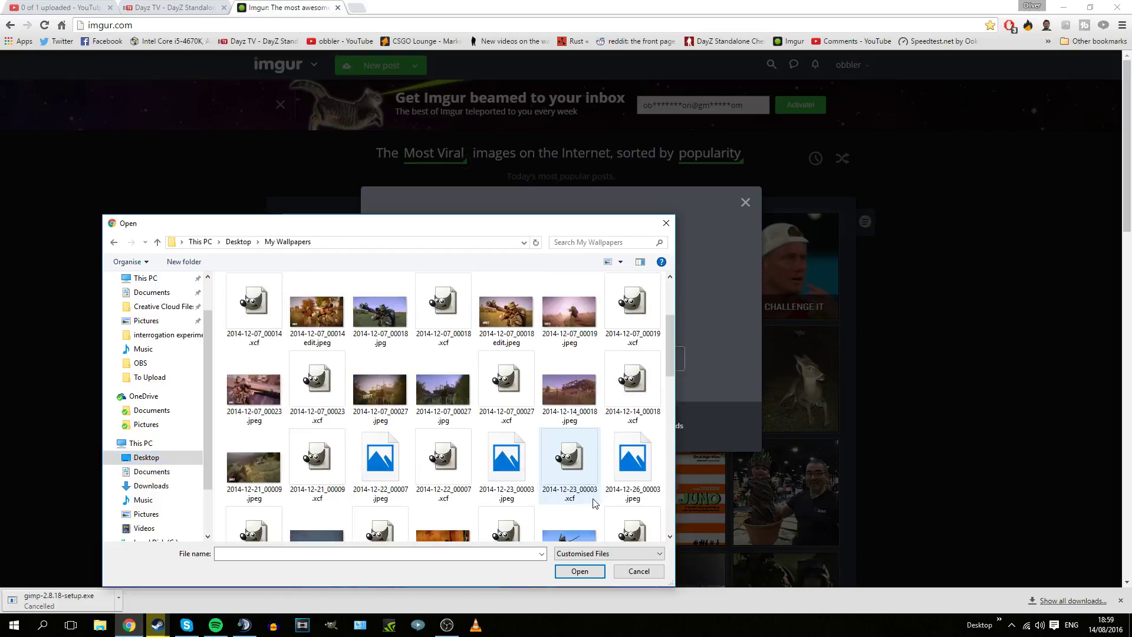
pyautogui.scroll(-8, 504, 451)
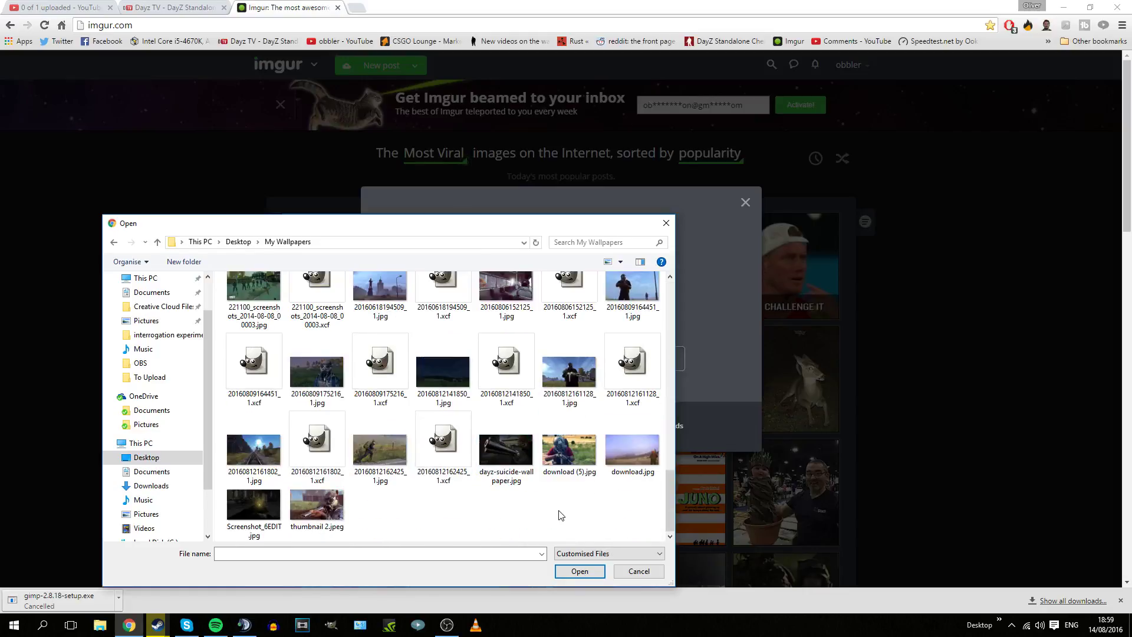
pyautogui.scroll(2, 559, 516)
pyautogui.doubleClick(639, 393)
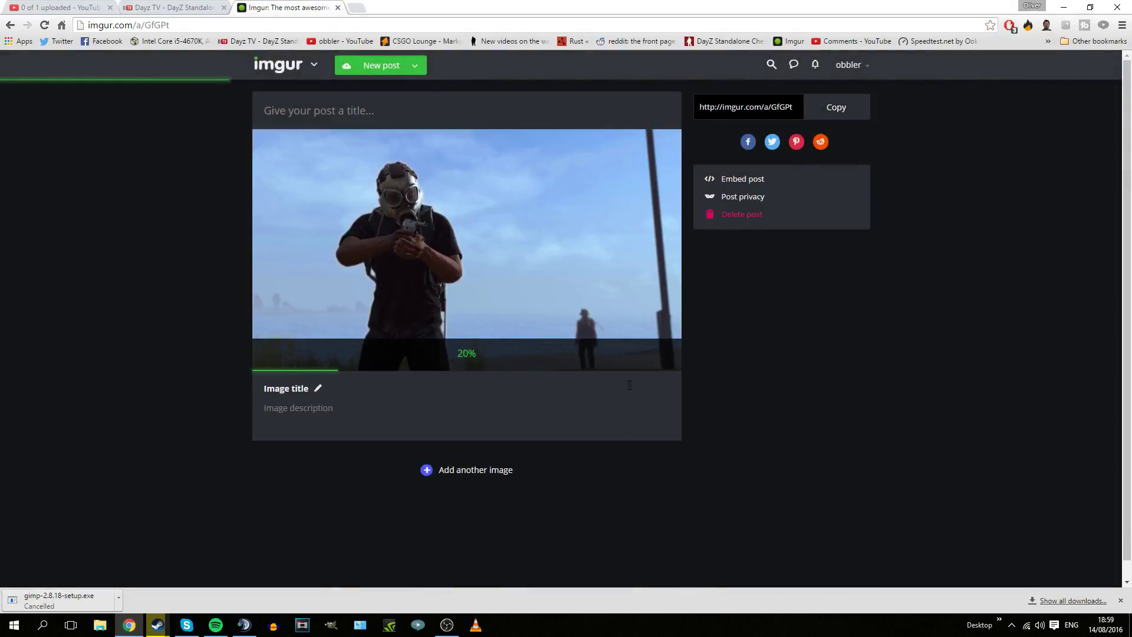
# Step: Back on DayZ TV, open the share-a-picture form and paste the Imgur post link
pyautogui.hotkey('ctrl', 'shift', 'Tab')
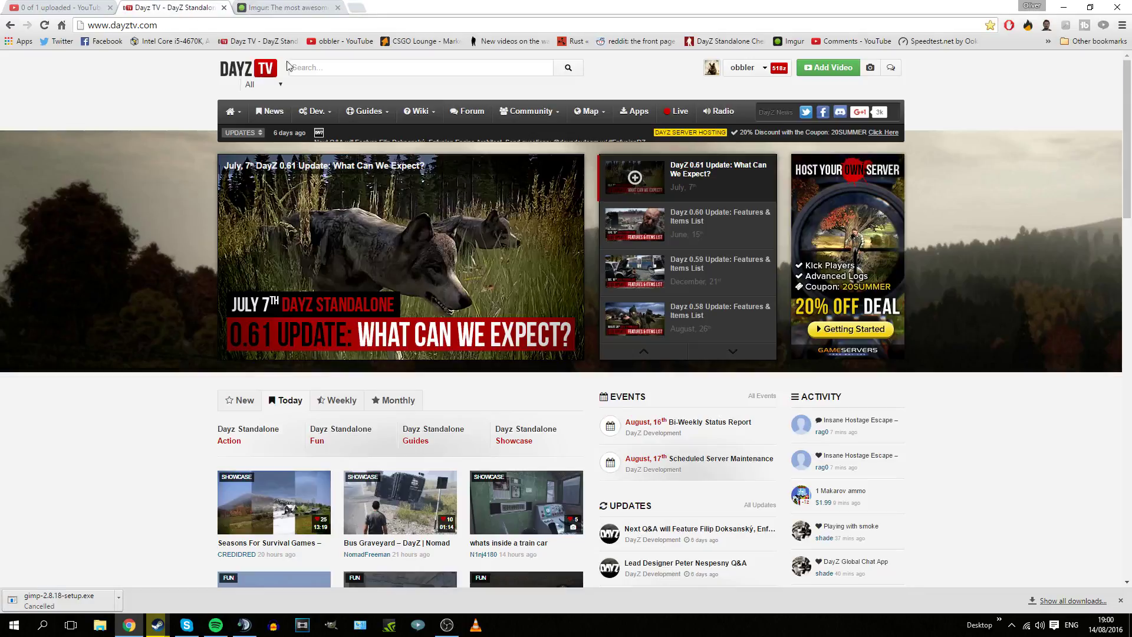
pyautogui.moveTo(766, 74)
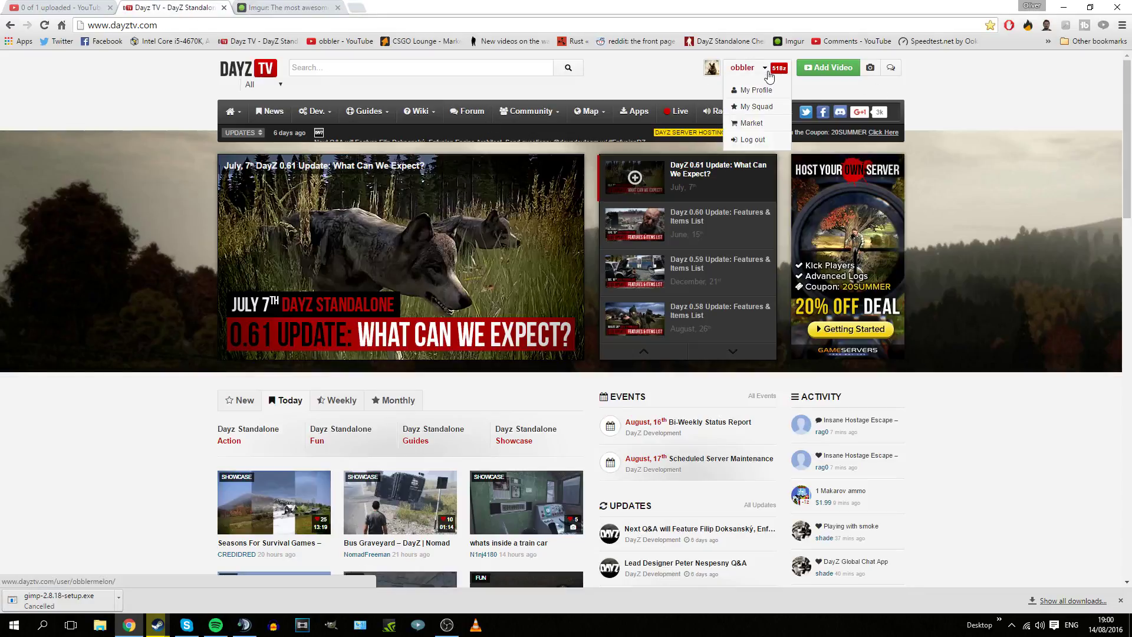
pyautogui.click(870, 67)
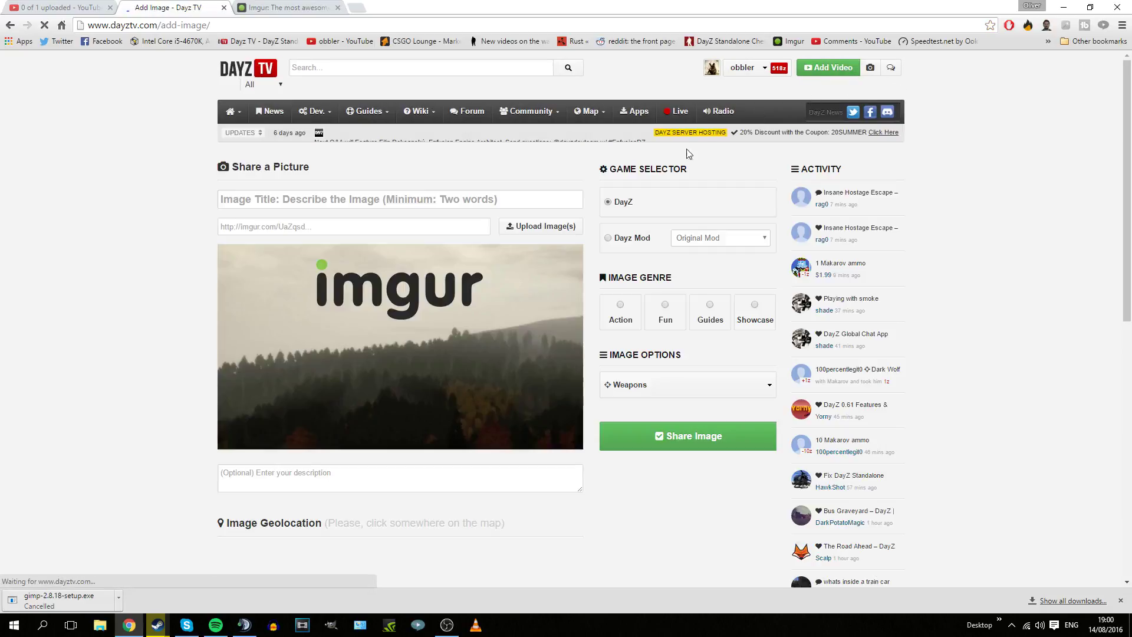
pyautogui.click(364, 227)
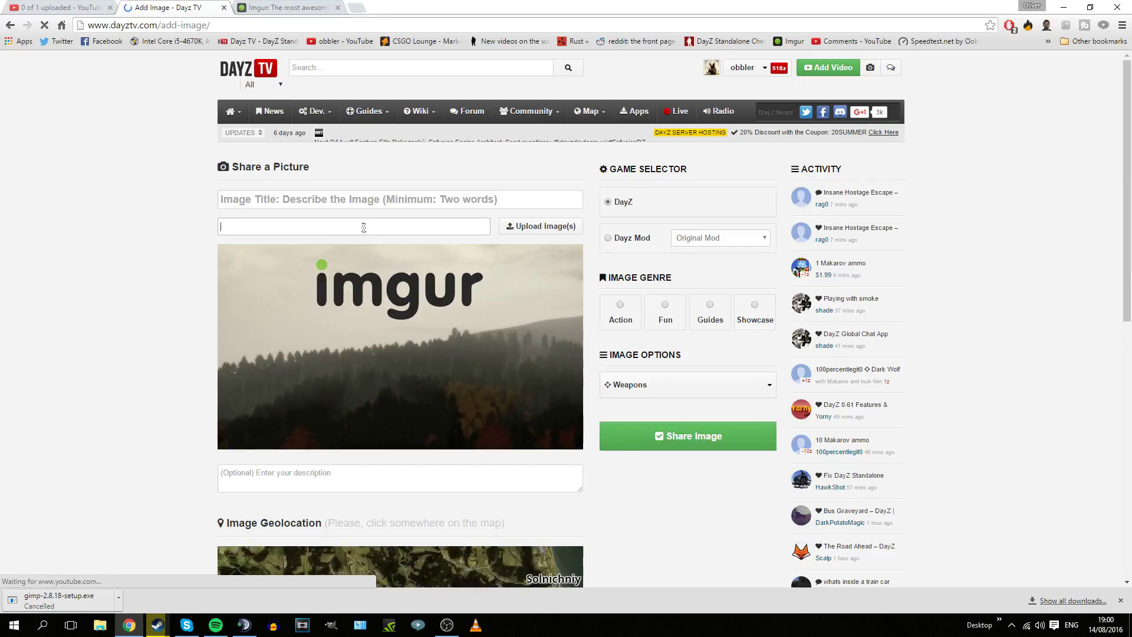
pyautogui.write('http://imgur.com/a/GfGPt')
# Step: Enter the title 'Beach Bum Bandit - DayZ 1080p Wallpaper'
pyautogui.click(365, 199)
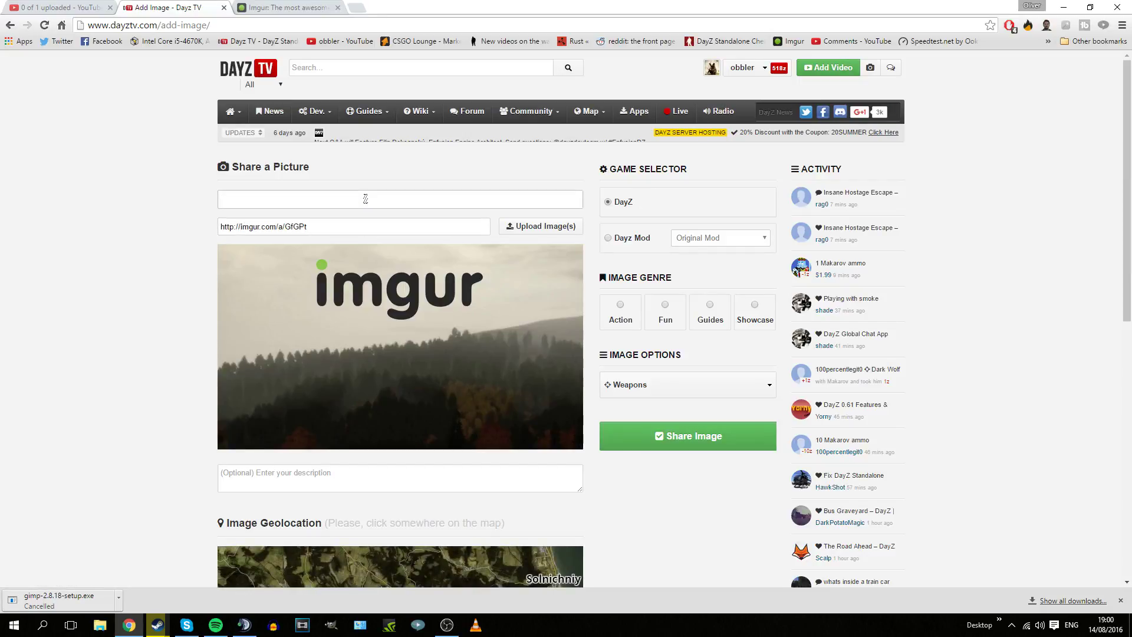
pyautogui.write('Beach')
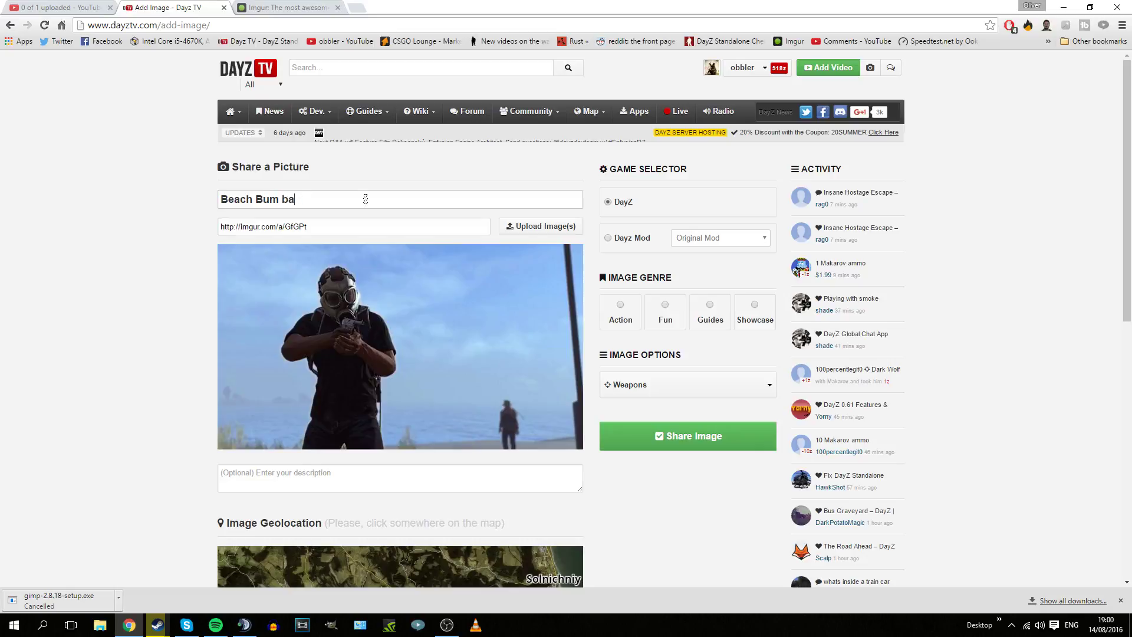
pyautogui.write(' Bum Ban')
pyautogui.press('Down')
pyautogui.press('Return')
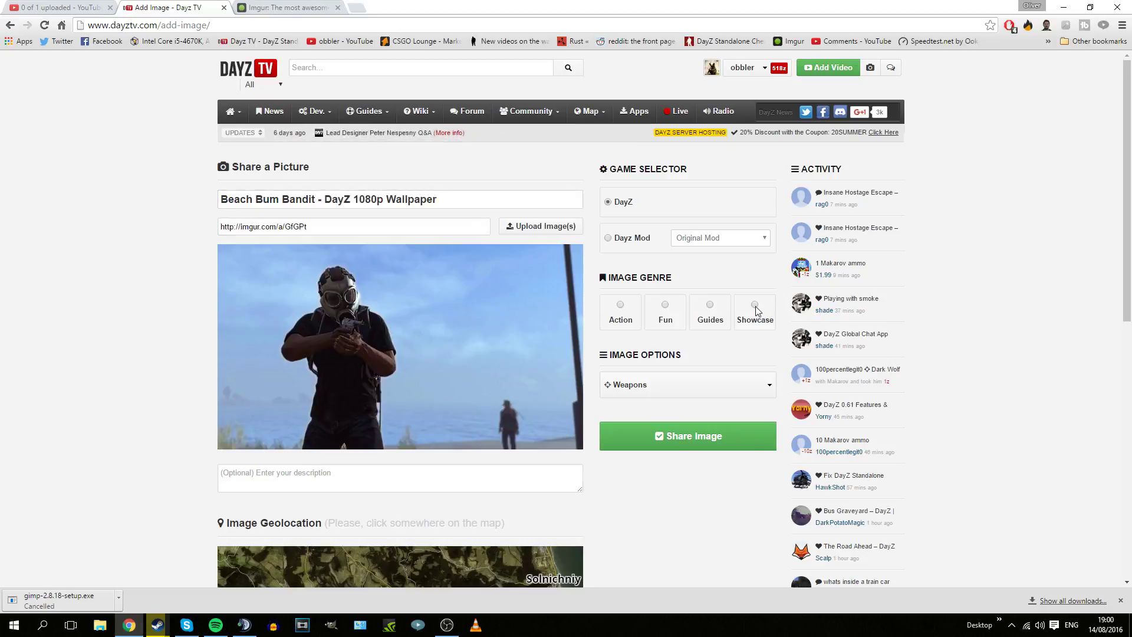
# Step: Choose the Showcase genre, mark location 108.129 on the map, and share the image
pyautogui.click(755, 305)
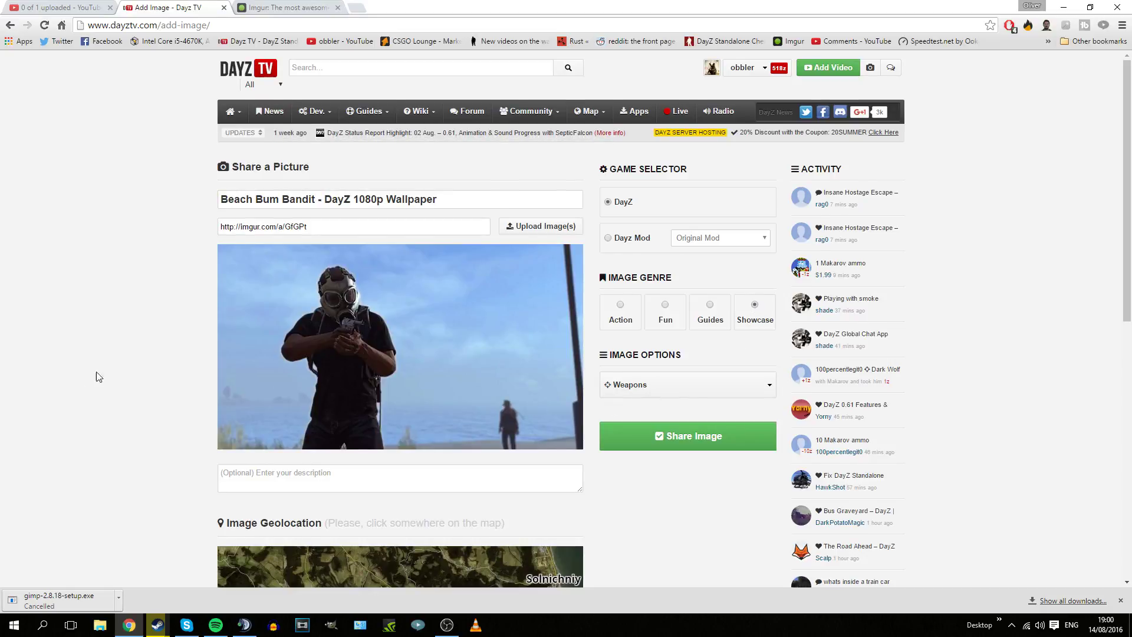
pyautogui.scroll(-3, 96, 374)
pyautogui.scroll(3, 461, 474)
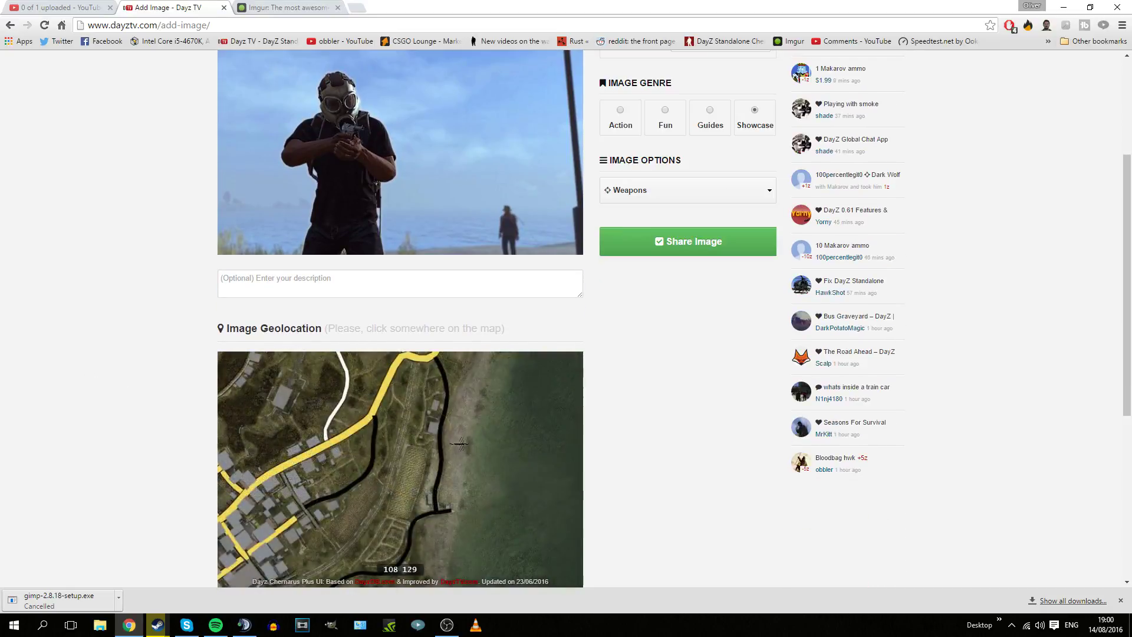
pyautogui.click(460, 443)
pyautogui.scroll(2, 349, 407)
pyautogui.scroll(1, 118, 506)
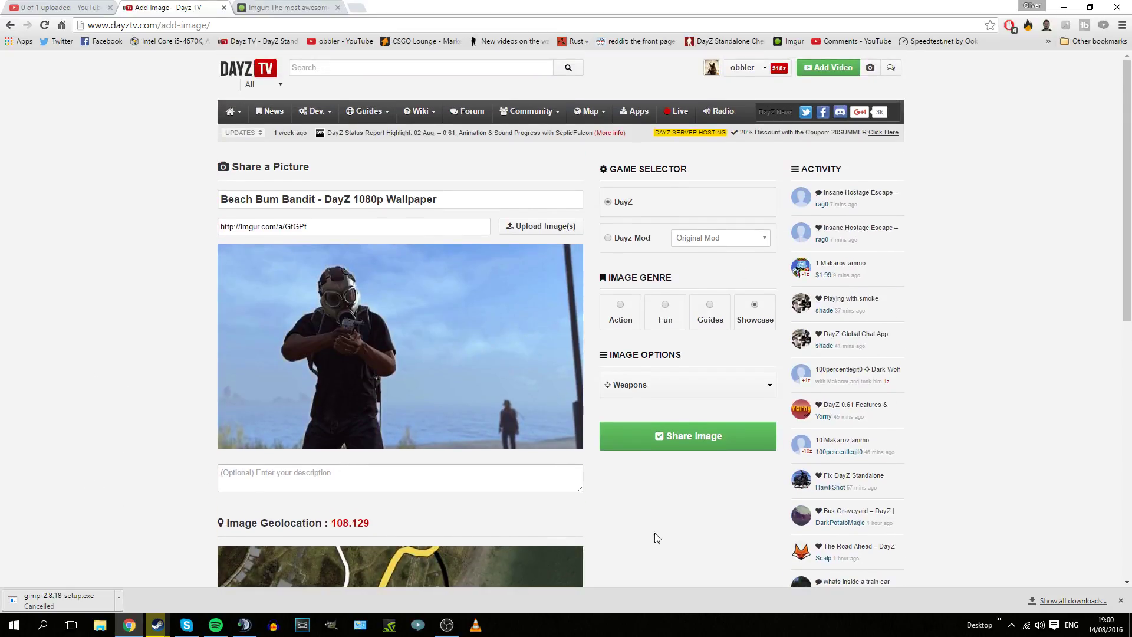
pyautogui.click(715, 443)
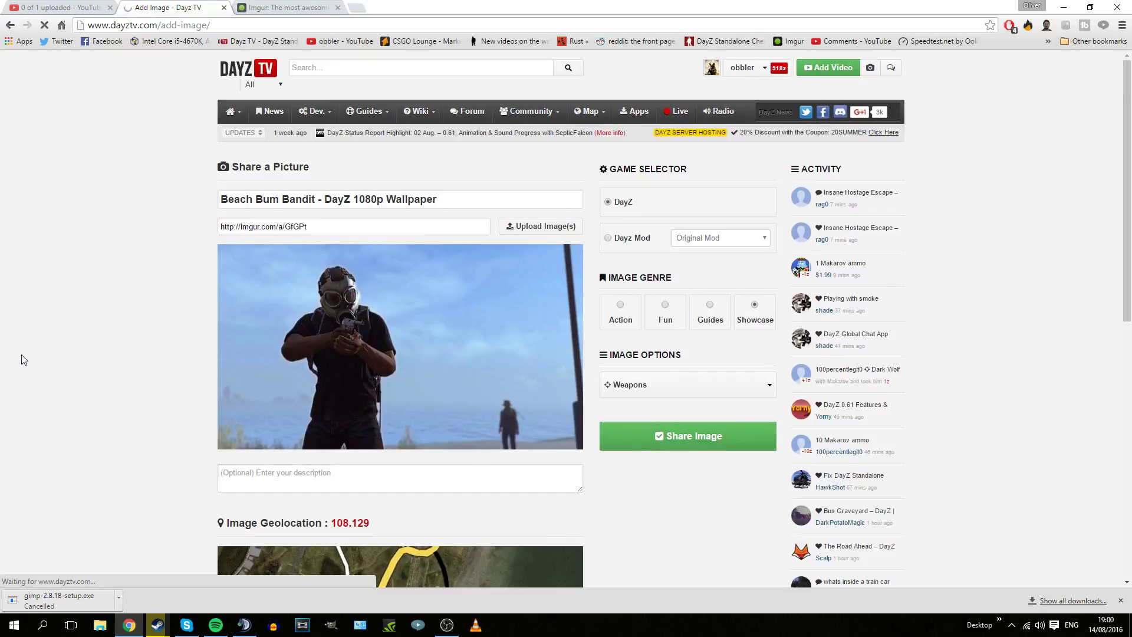